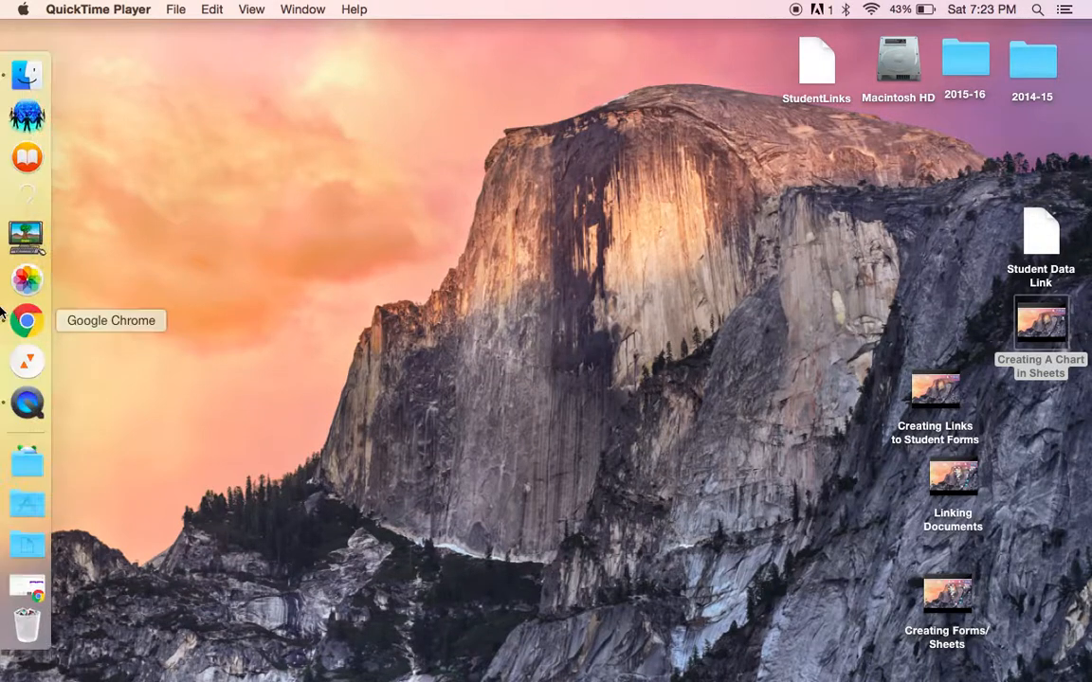
Step: Open the BY form from the Student Data folder in My Drive for editing
{"action": "left_click", "coordinate": [19, 318]}
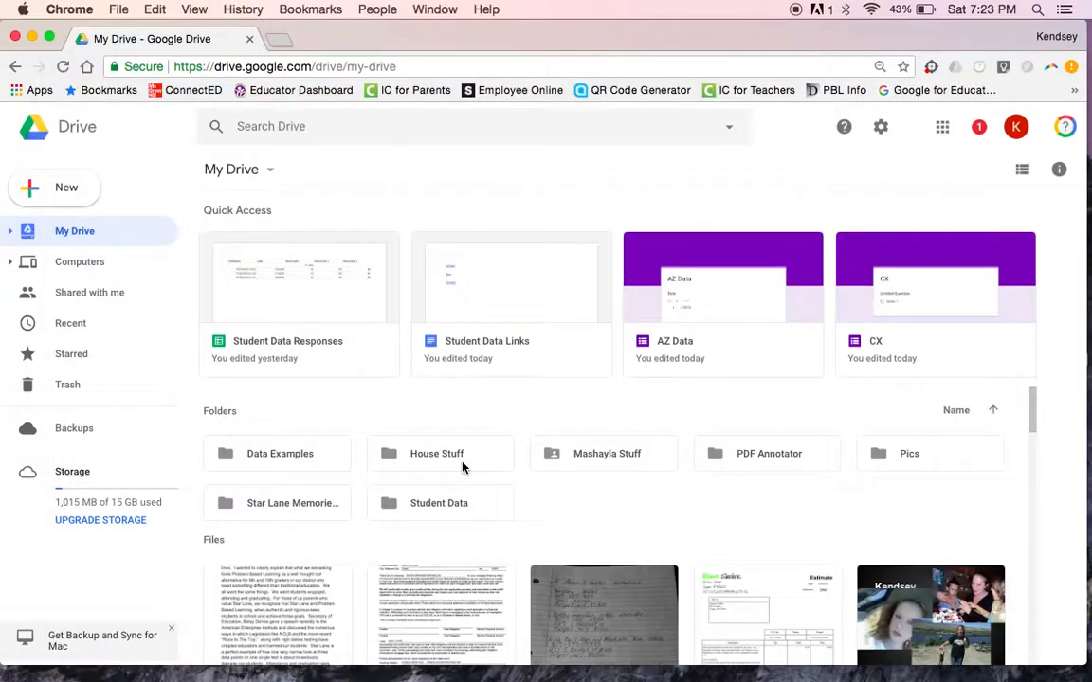
{"action": "left_click", "coordinate": [422, 509]}
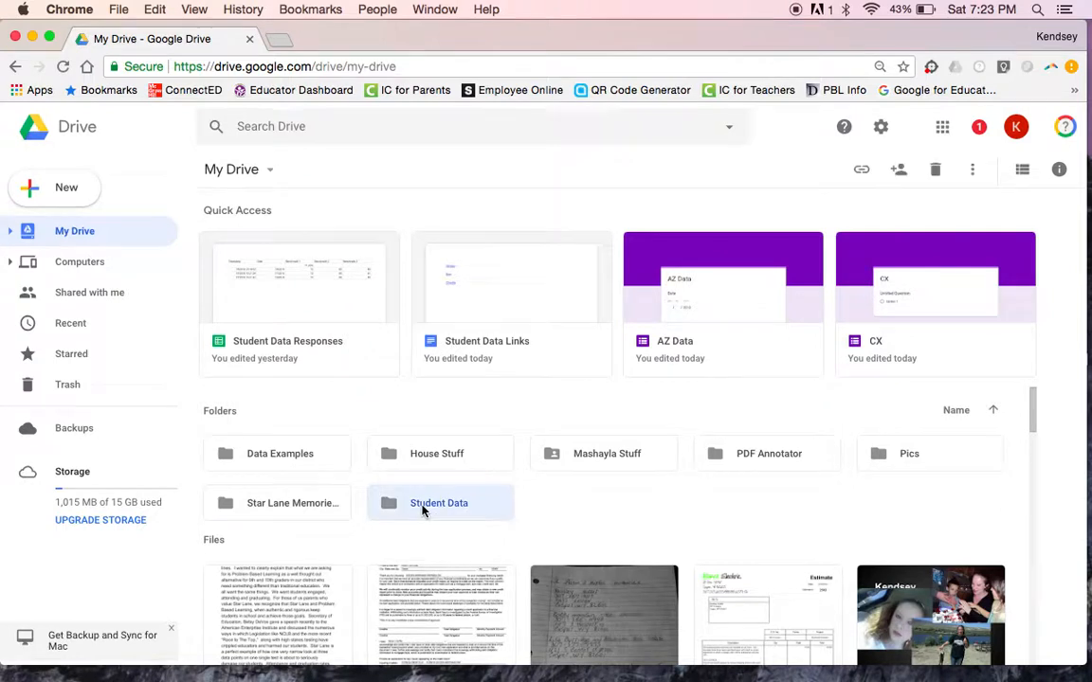
{"action": "double_click", "coordinate": [422, 509]}
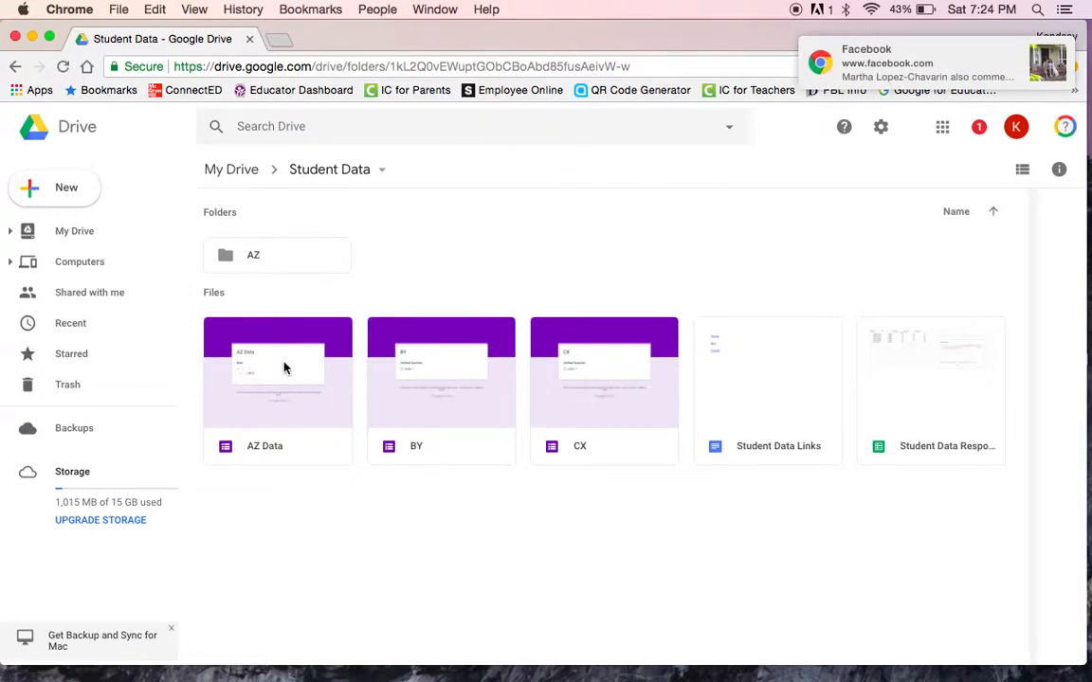
{"action": "double_click", "coordinate": [456, 386]}
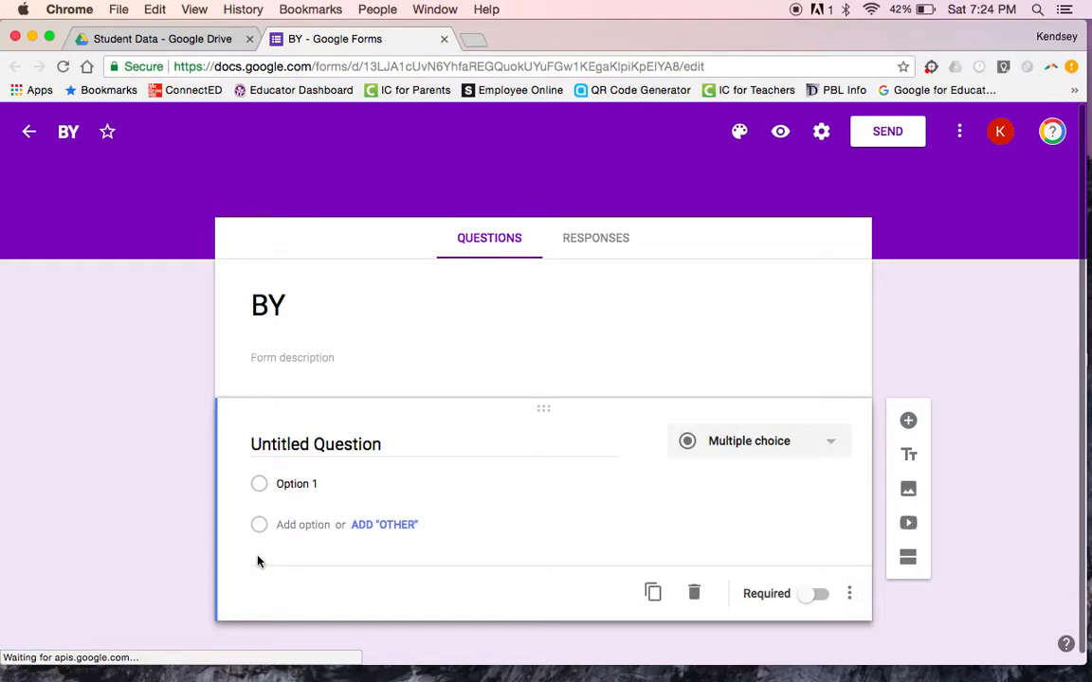
Step: Title the first question 'Date' and add a new section after it
{"action": "left_click", "coordinate": [333, 443]}
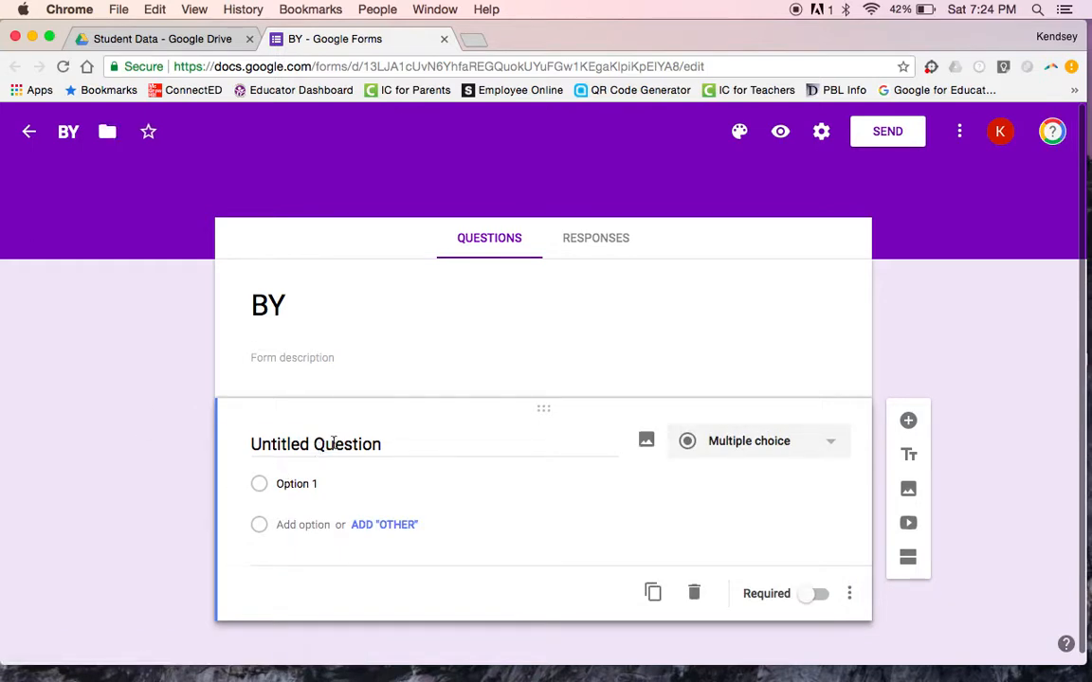
{"action": "type", "text": "Date"}
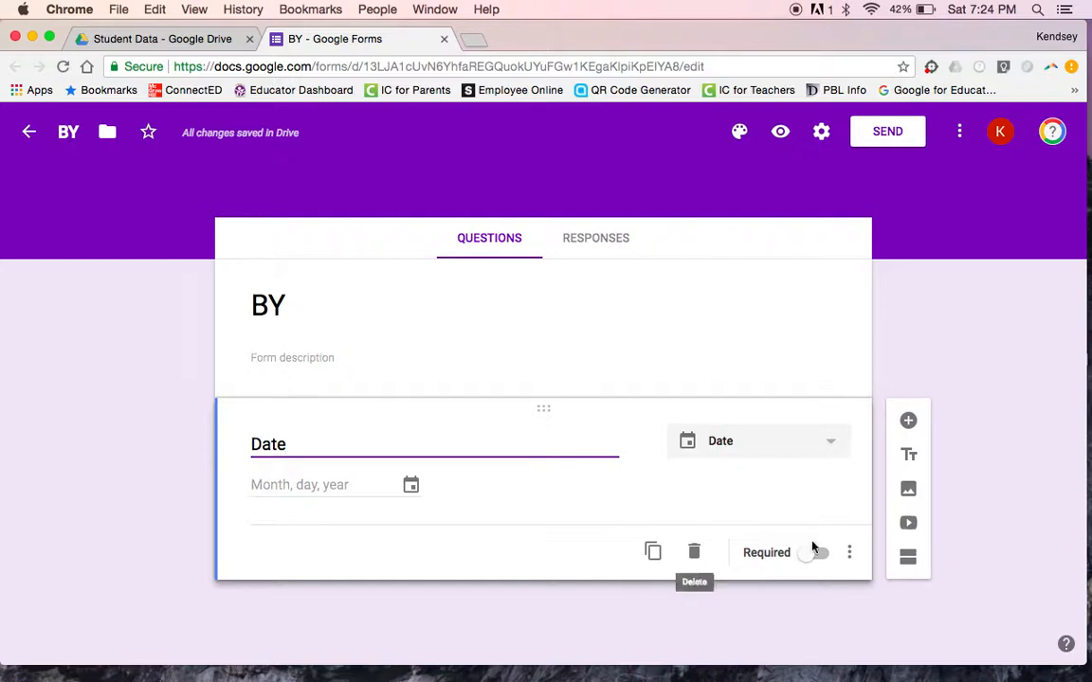
{"action": "left_click", "coordinate": [911, 563]}
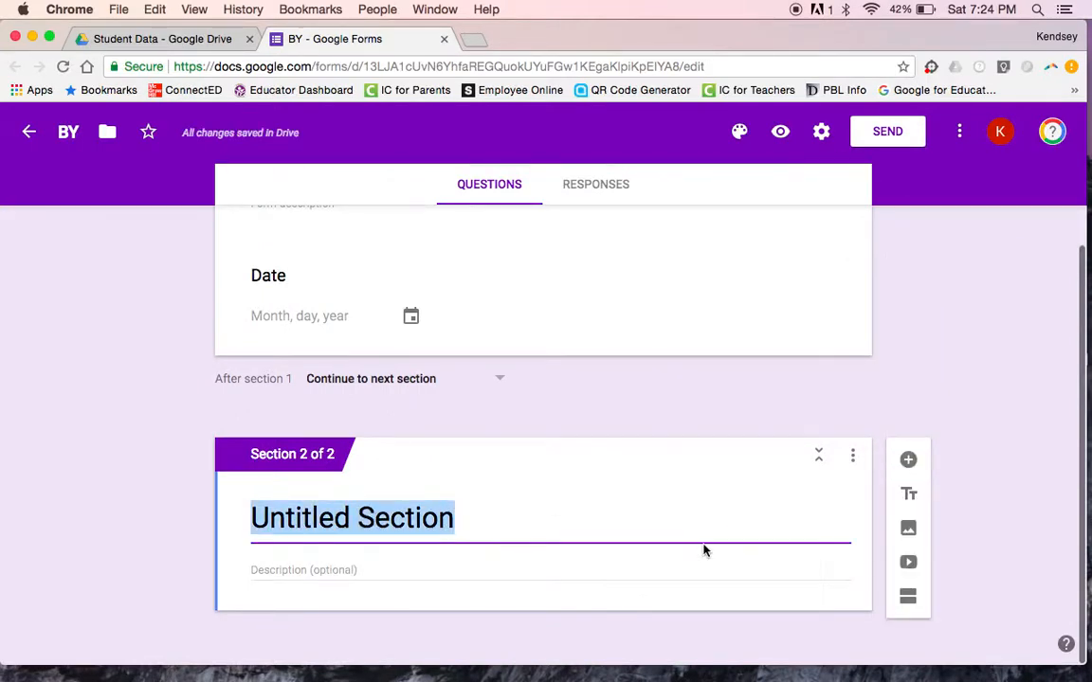
Step: Name the second section 'Daily Living Skills' and add a blank question to it
{"action": "type", "text": "D"}
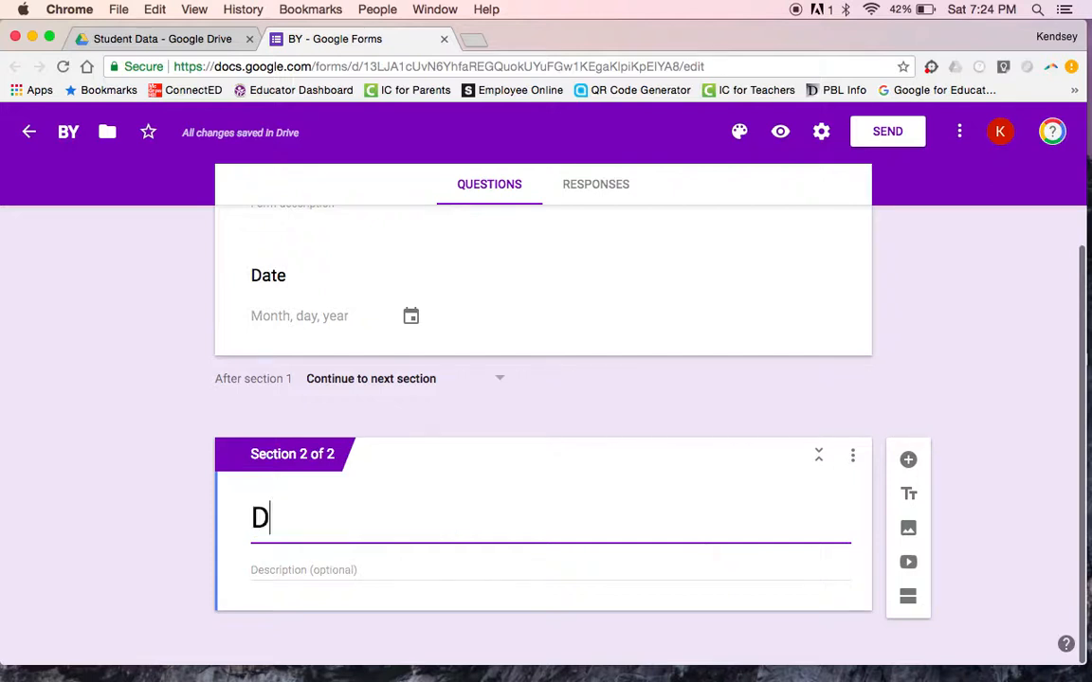
{"action": "type", "text": "aily L"}
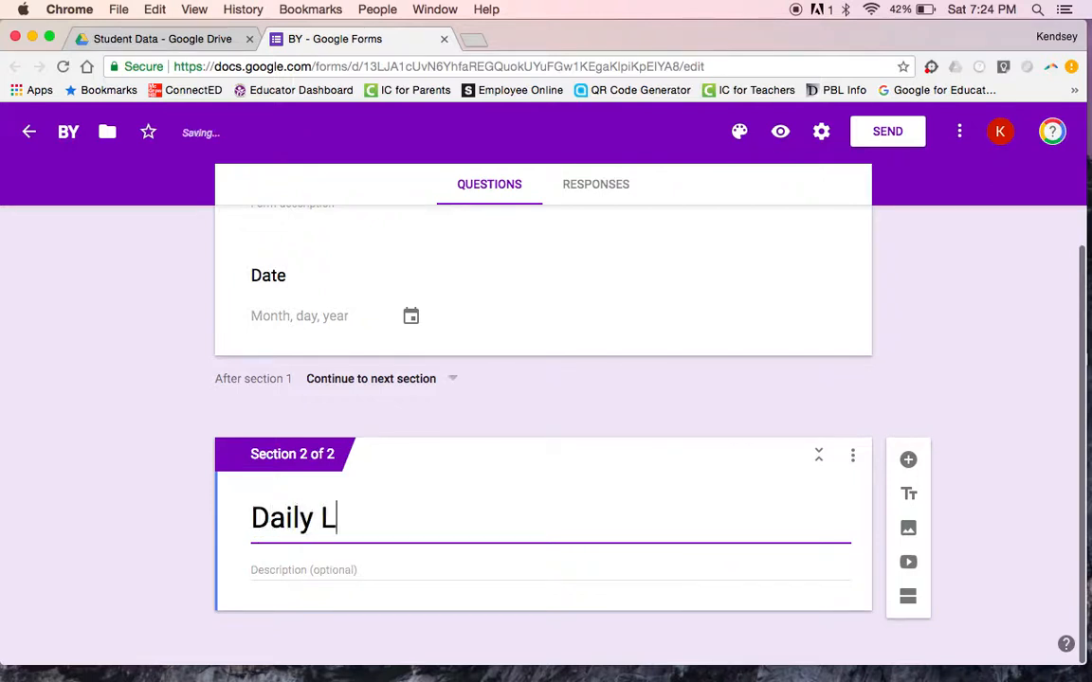
{"action": "type", "text": "iving Skills"}
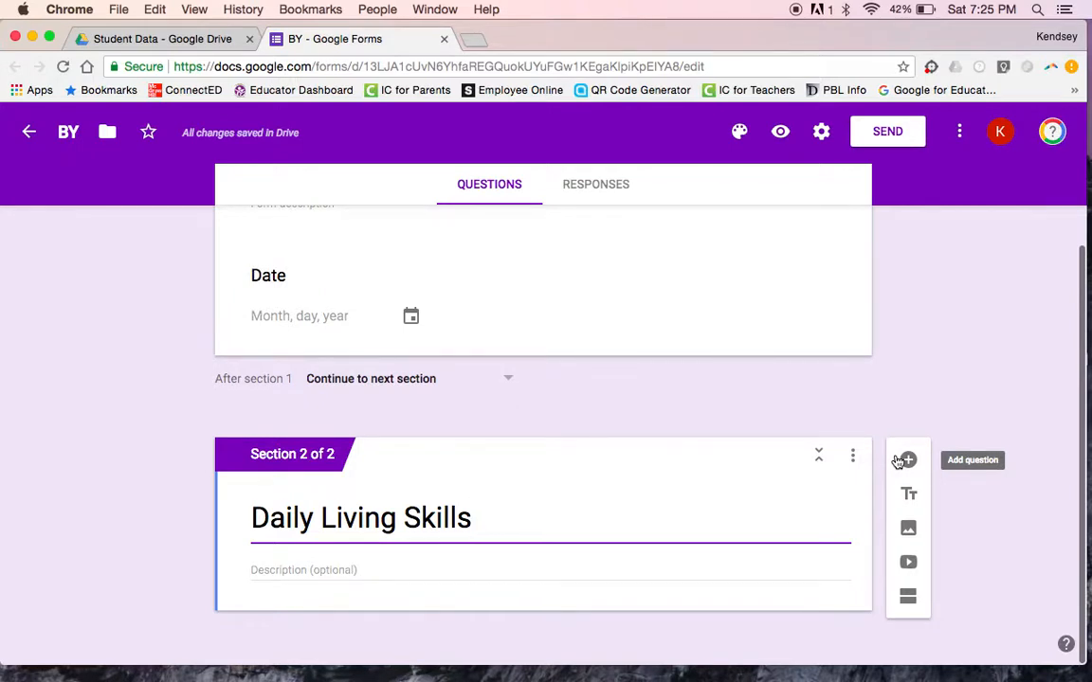
{"action": "left_click", "coordinate": [908, 460]}
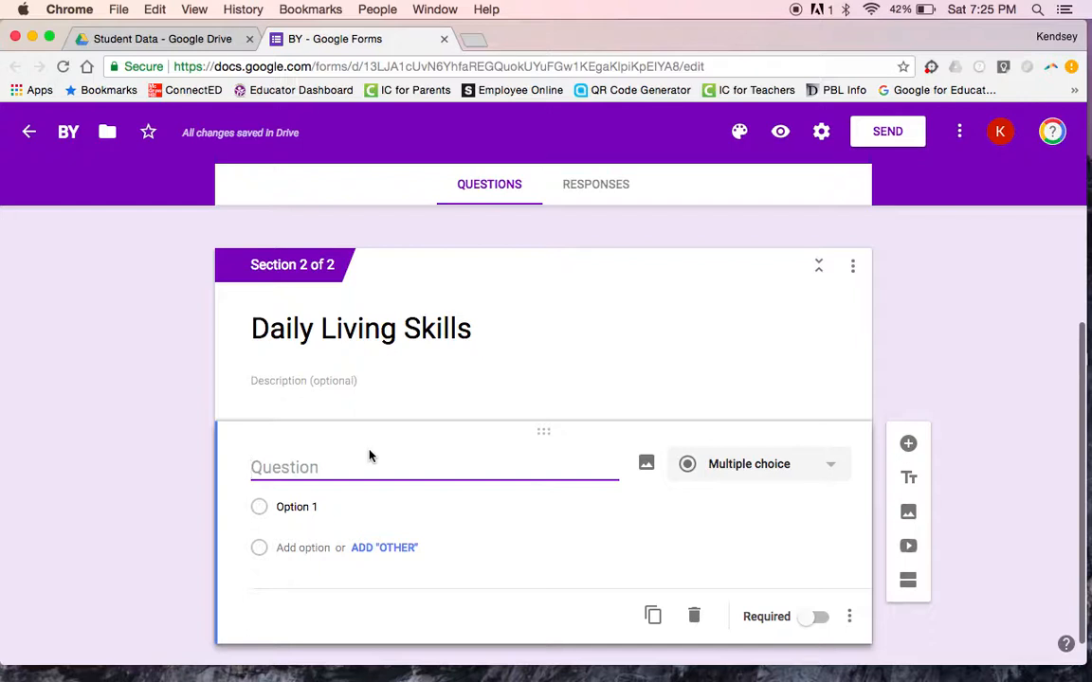
Step: Title the new question 'Was Ready and Had Needed Materials'
{"action": "type", "text": "Was Ready"}
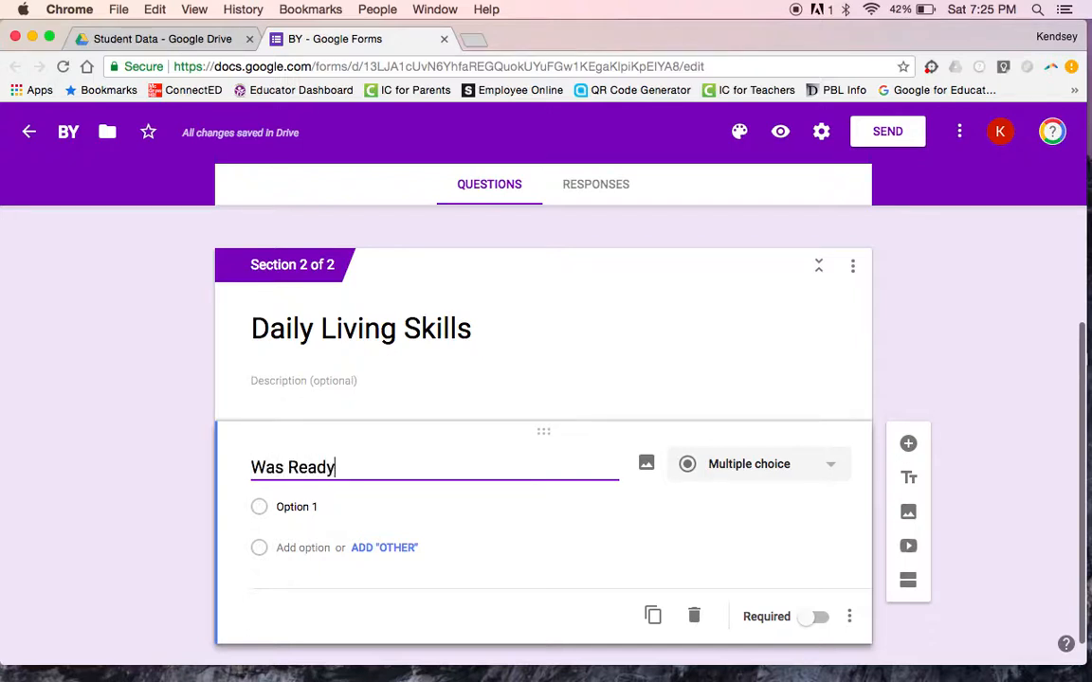
{"action": "type", "text": " and Had Ne"}
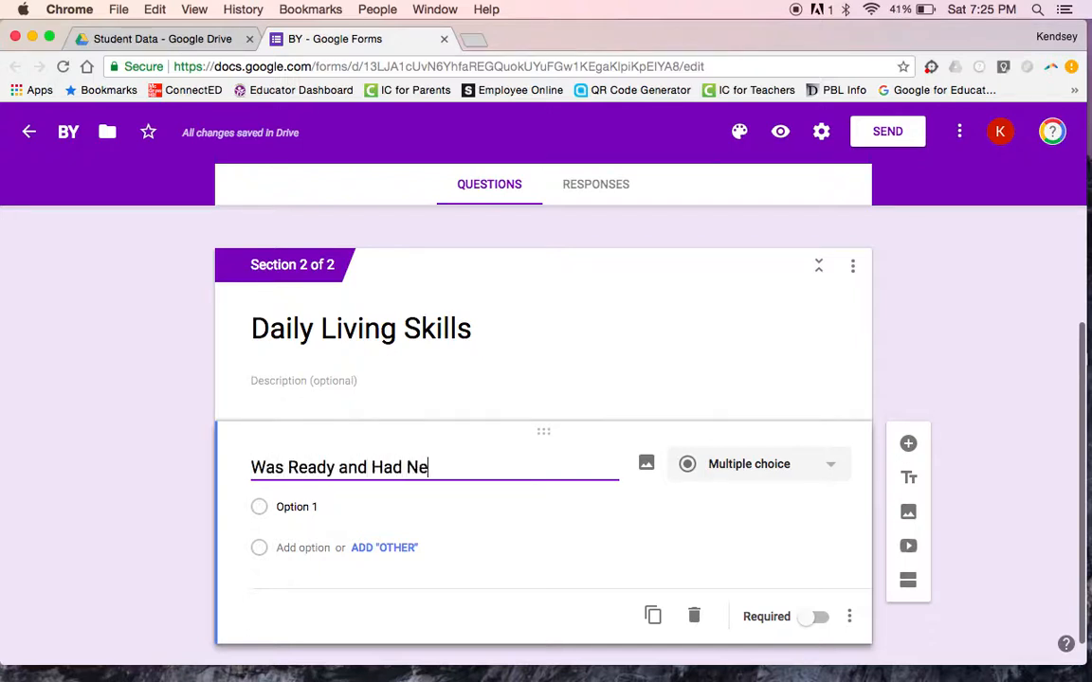
{"action": "type", "text": "eded Materials"}
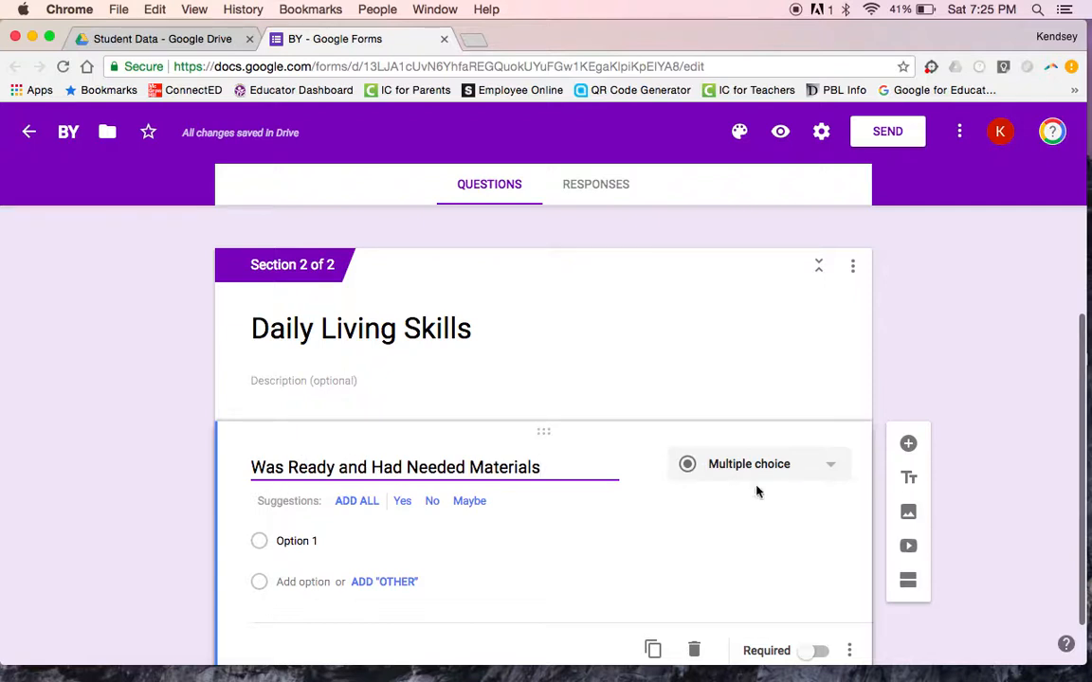
Step: Turn the question into a linear scale running from 1 to 7
{"action": "left_click", "coordinate": [717, 473]}
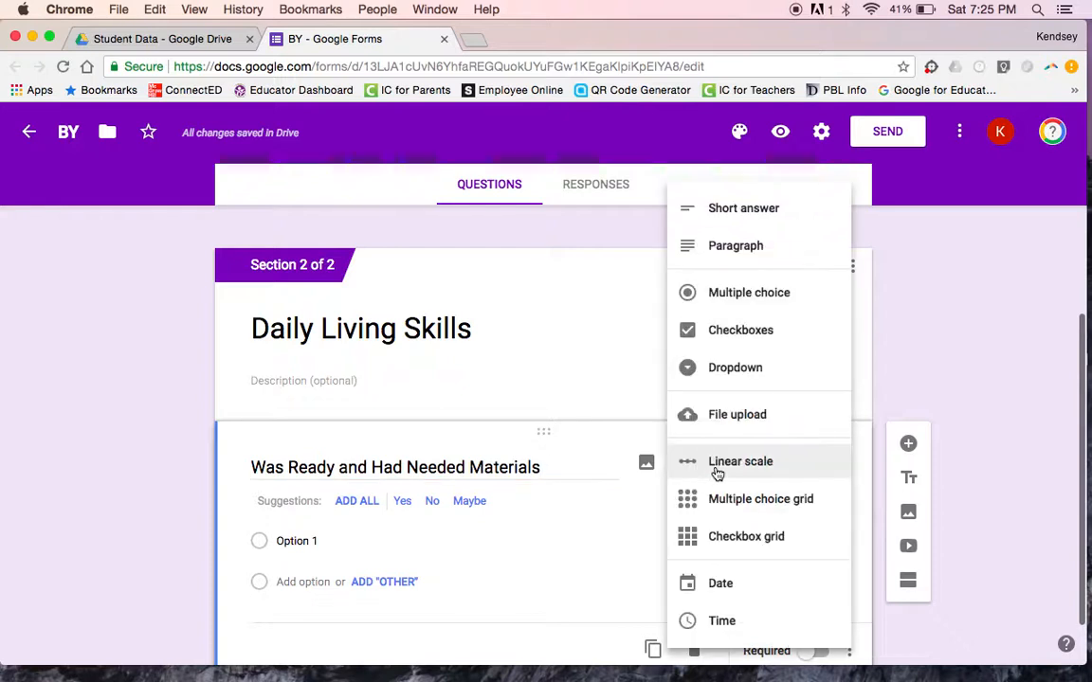
{"action": "left_click", "coordinate": [699, 463]}
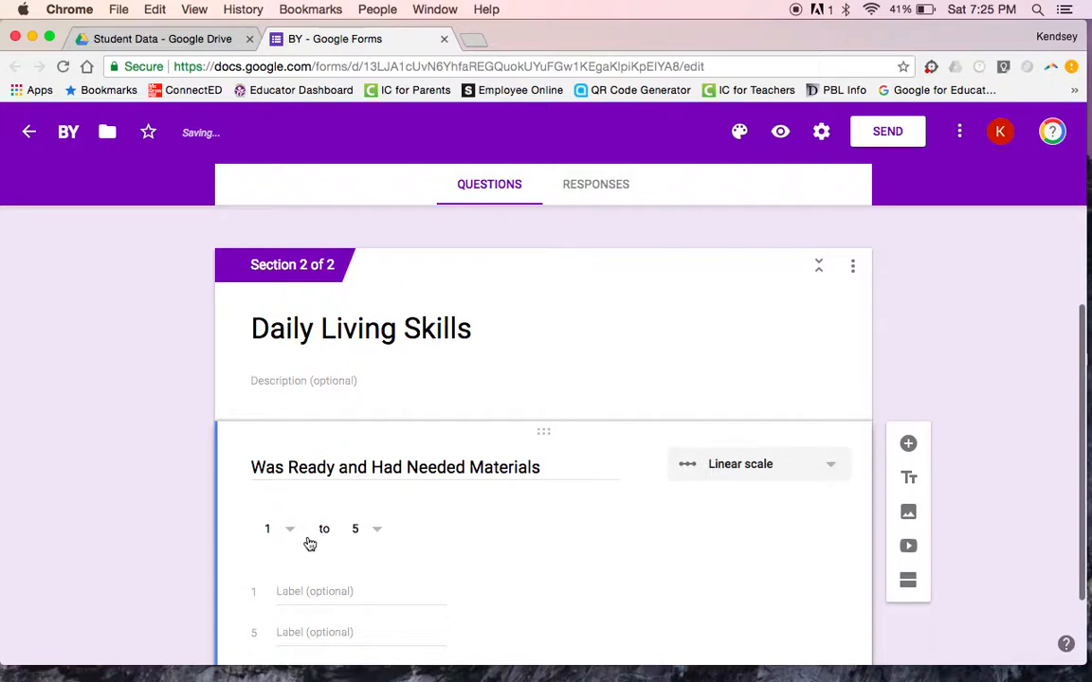
{"action": "left_click", "coordinate": [285, 532]}
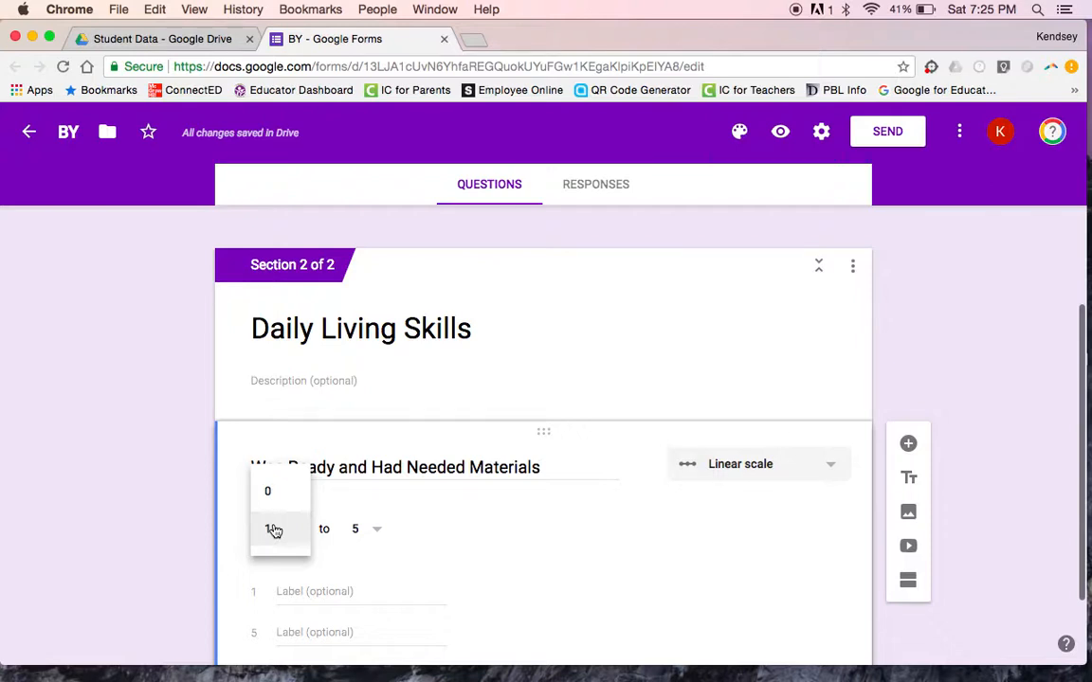
{"action": "left_click", "coordinate": [275, 530]}
{"action": "left_click", "coordinate": [269, 527]}
{"action": "left_click", "coordinate": [370, 532]}
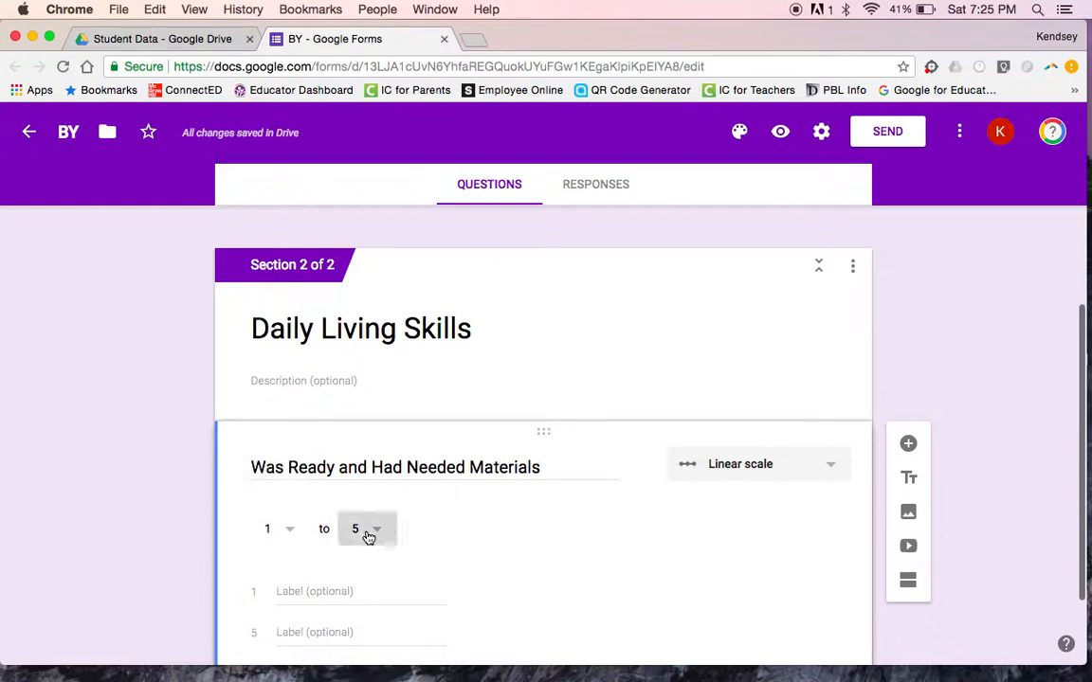
{"action": "left_click", "coordinate": [353, 516]}
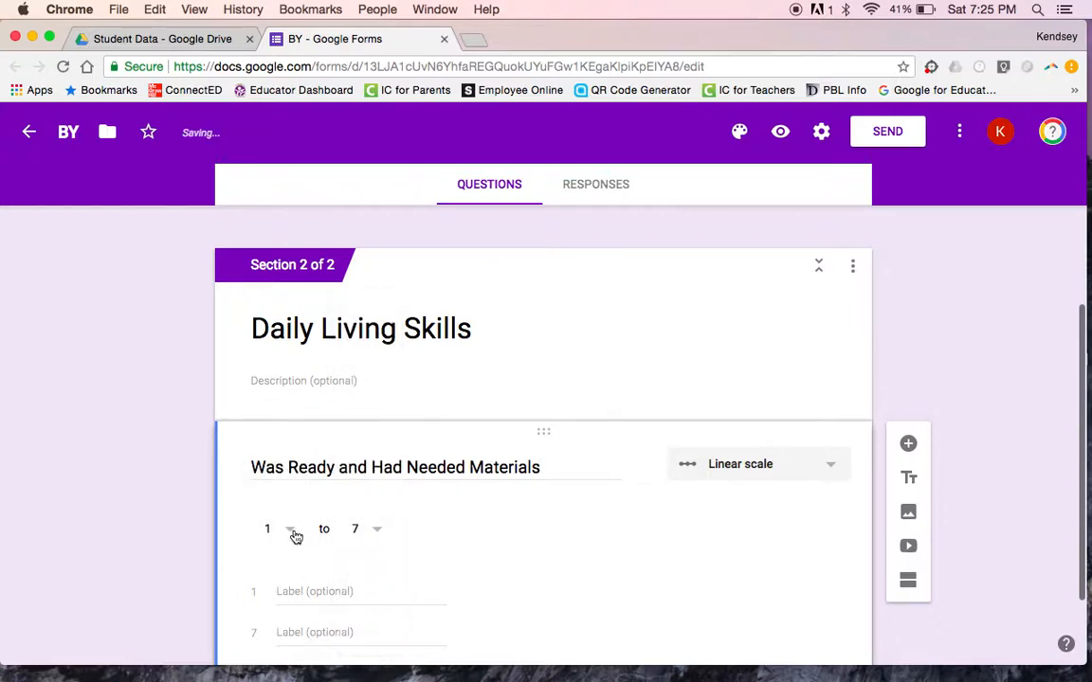
{"action": "left_click", "coordinate": [293, 533]}
{"action": "left_click", "coordinate": [295, 536]}
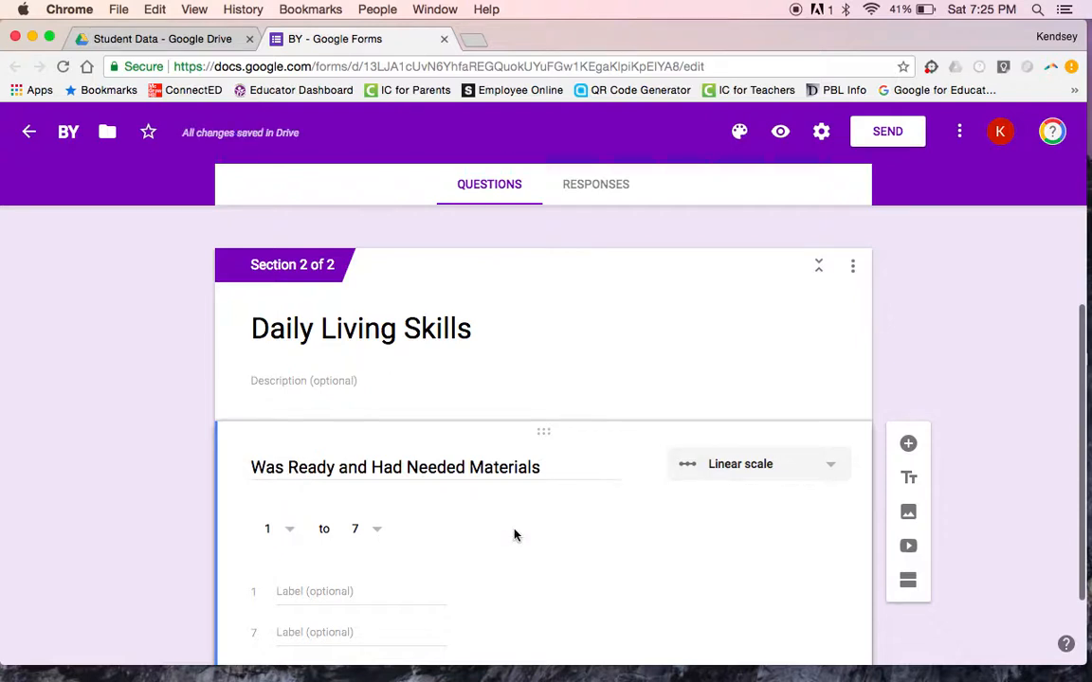
Step: Label the scale 'Did Not Have Materials' and 'Independently Had Materials', then duplicate the question
{"action": "scroll", "coordinate": [290, 590], "scroll_direction": "down", "scroll_amount": 2}
{"action": "left_click", "coordinate": [287, 524]}
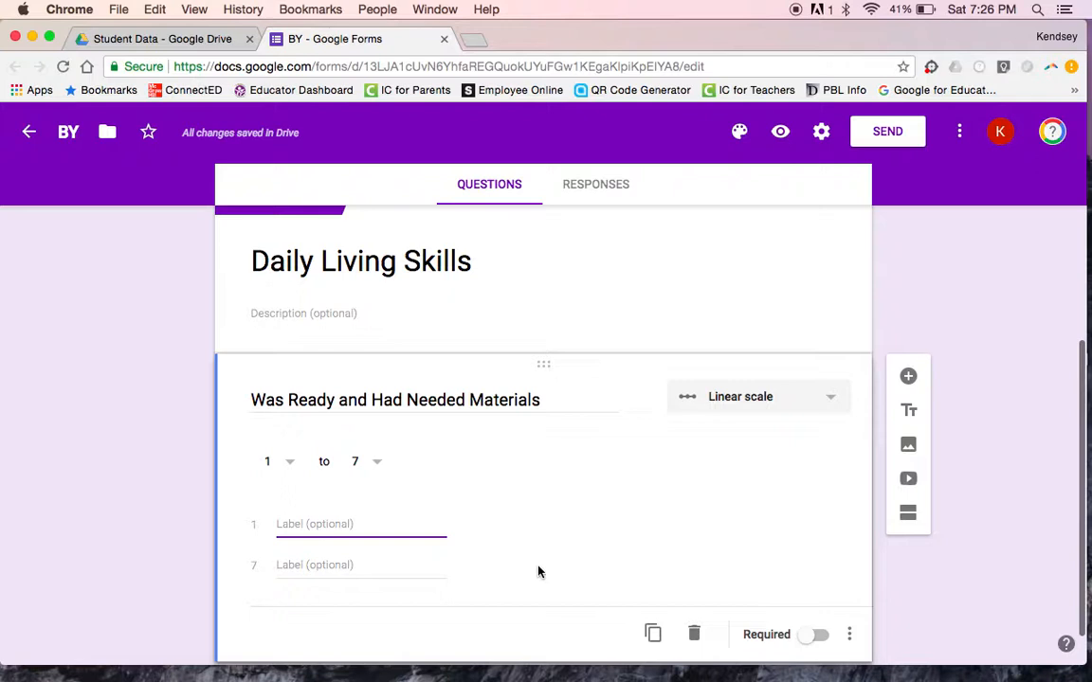
{"action": "type", "text": "Did Not Have M"}
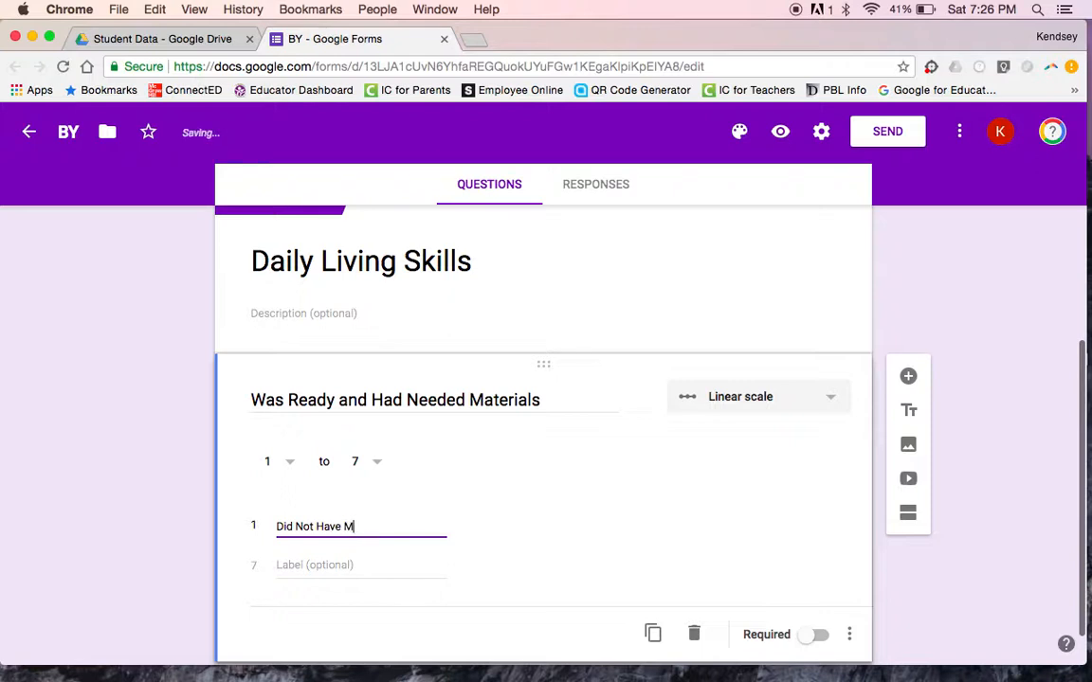
{"action": "type", "text": "aterials"}
{"action": "left_click", "coordinate": [335, 560]}
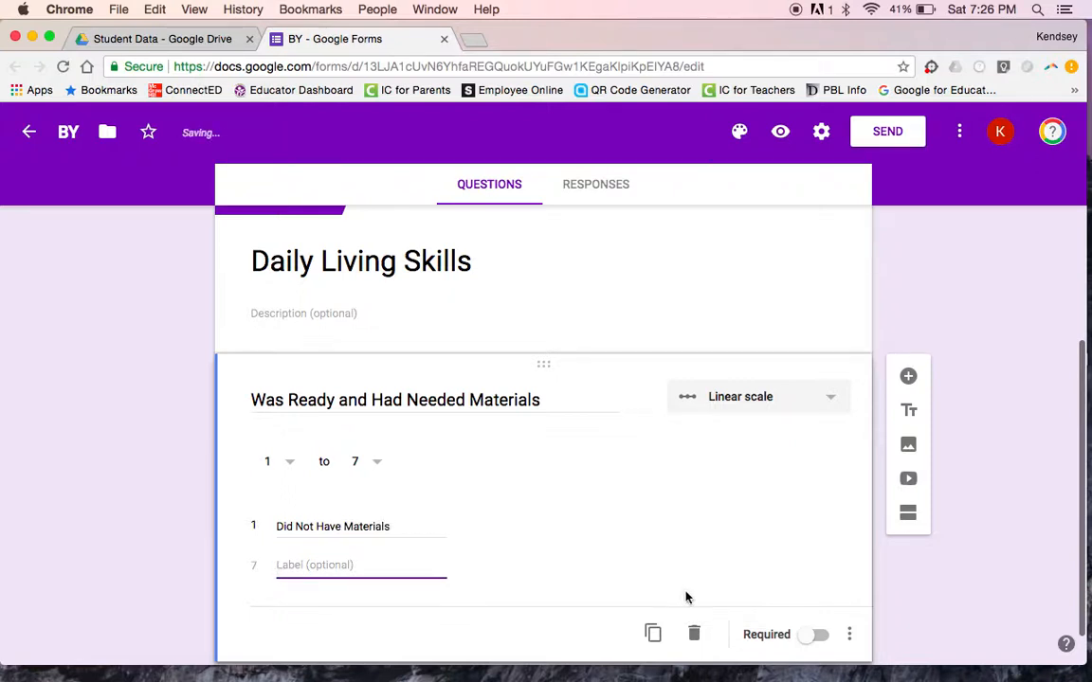
{"action": "type", "text": "Indepe"}
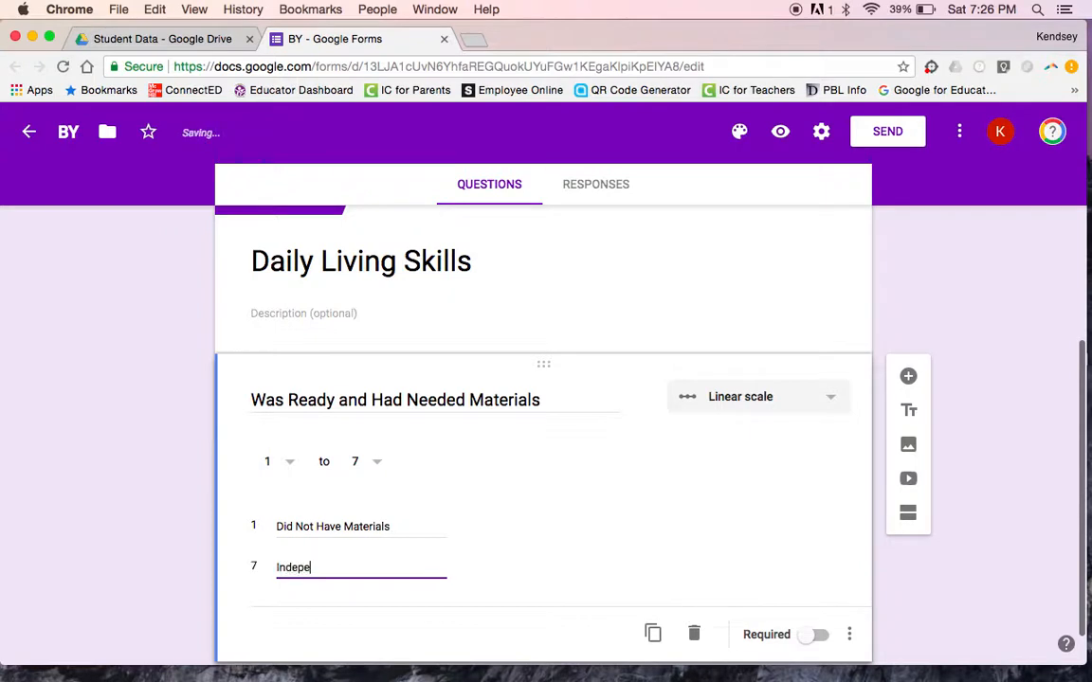
{"action": "type", "text": "ndently Had Materials"}
{"action": "left_click", "coordinate": [621, 554]}
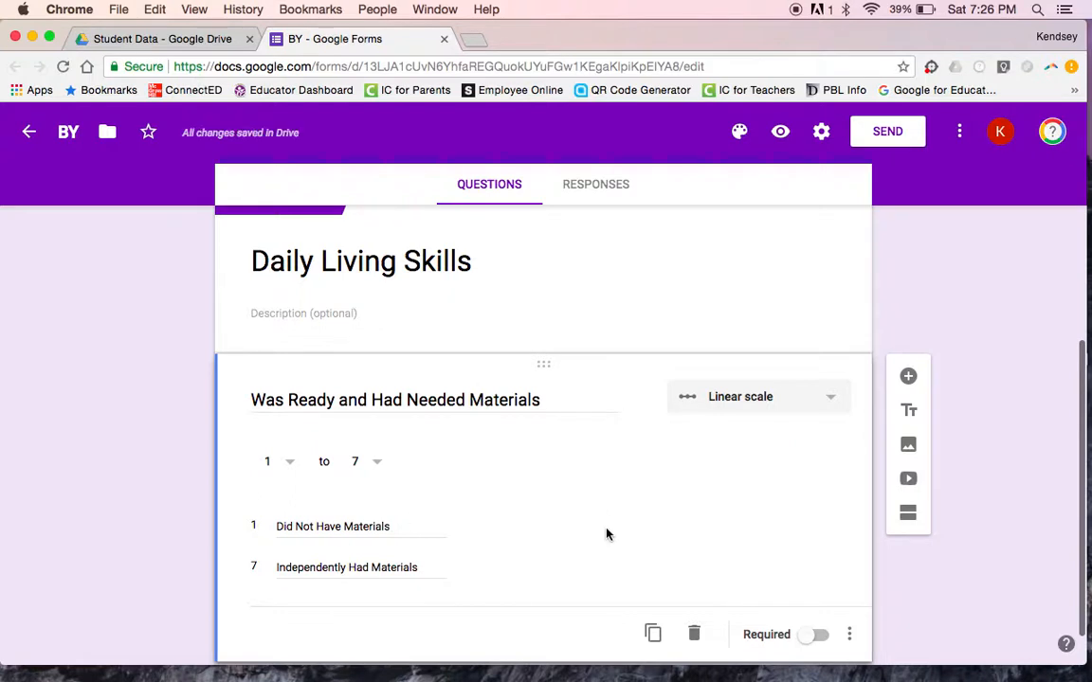
{"action": "scroll", "coordinate": [606, 533], "scroll_direction": "down", "scroll_amount": 1}
{"action": "left_click", "coordinate": [653, 580]}
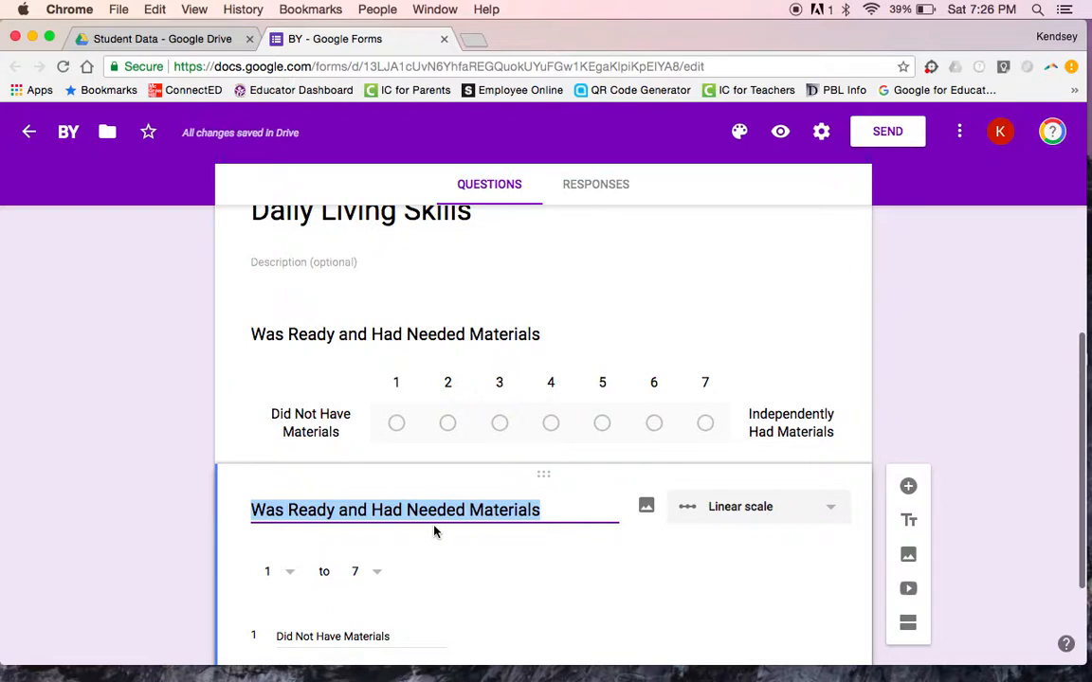
Step: Rename the duplicated question 'Appropriate Classroom Behavior', fixing its spelling
{"action": "type", "text": "Apr"}
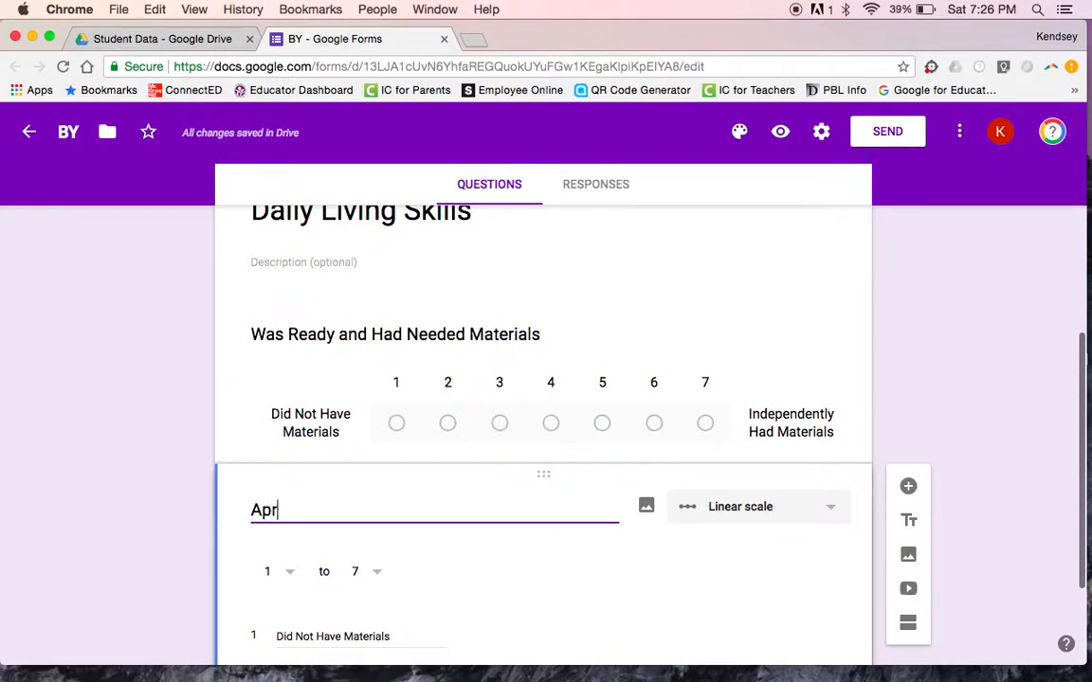
{"action": "key", "text": "BackSpace"}
{"action": "type", "text": "pro"}
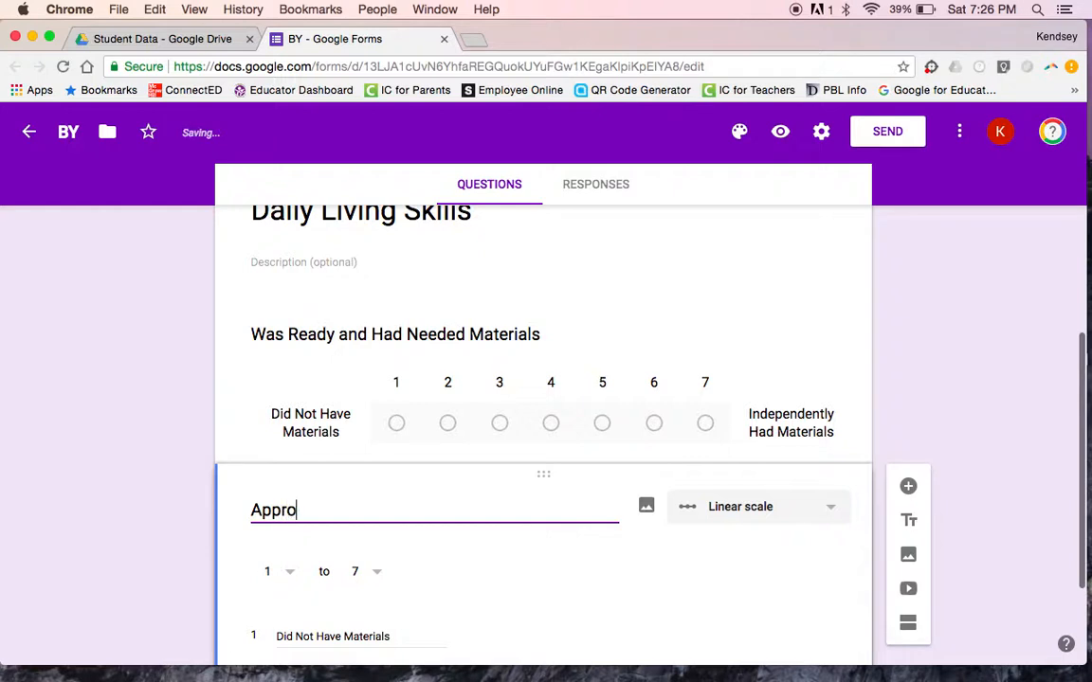
{"action": "type", "text": "piate Classrom "}
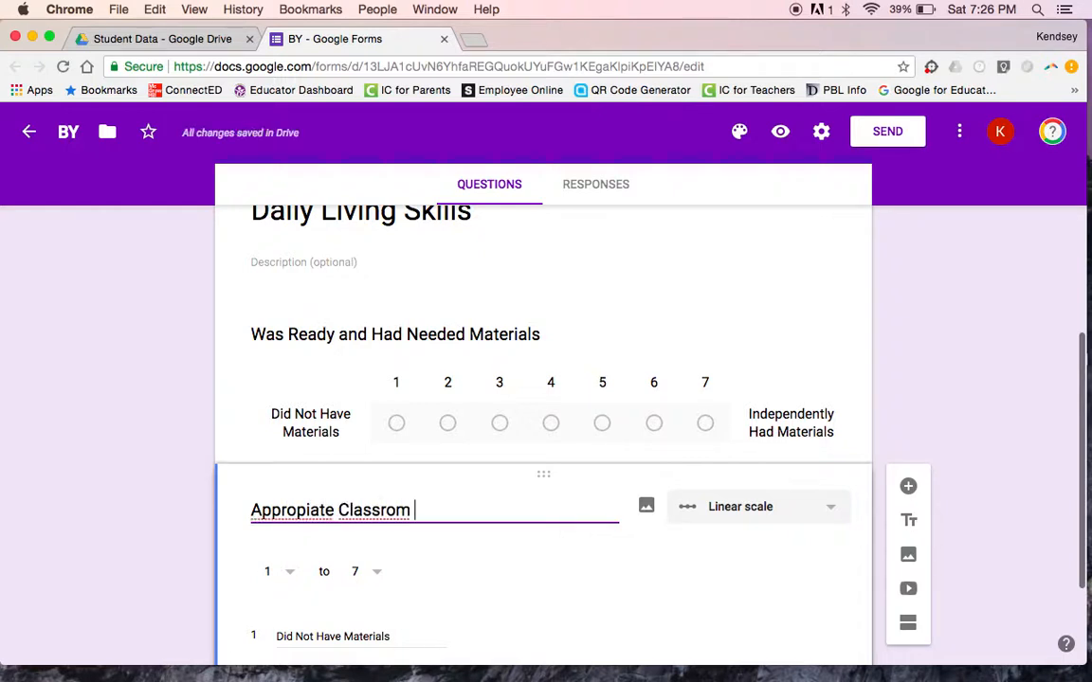
{"action": "type", "text": "Beha"}
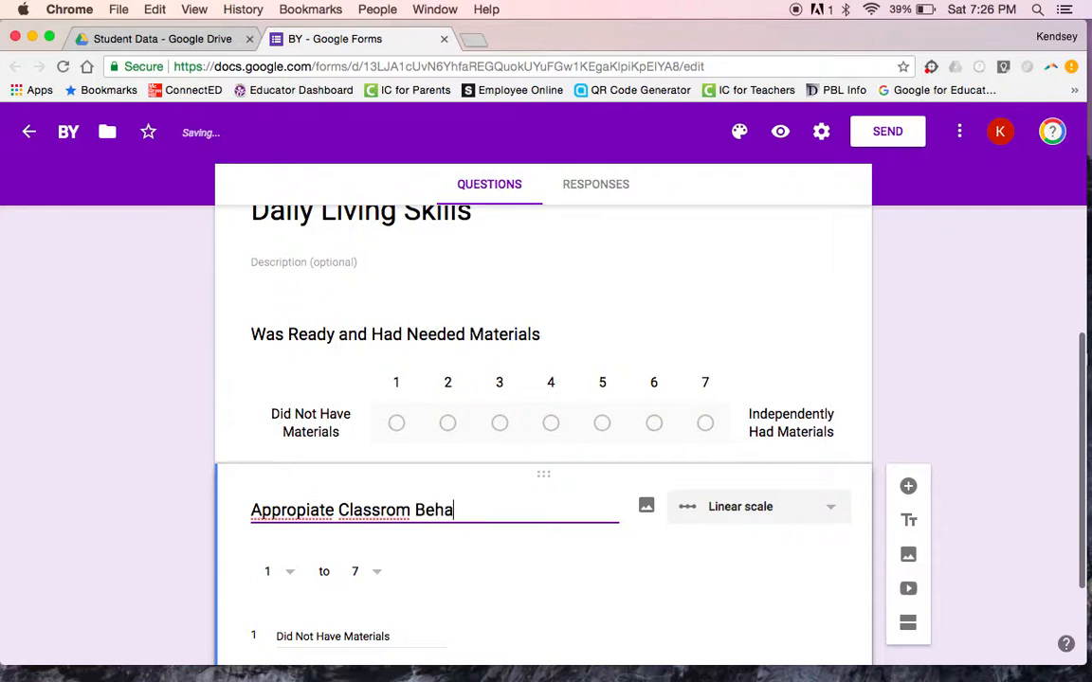
{"action": "type", "text": "vior"}
{"action": "left_click", "coordinate": [304, 509]}
{"action": "type", "text": "r"}
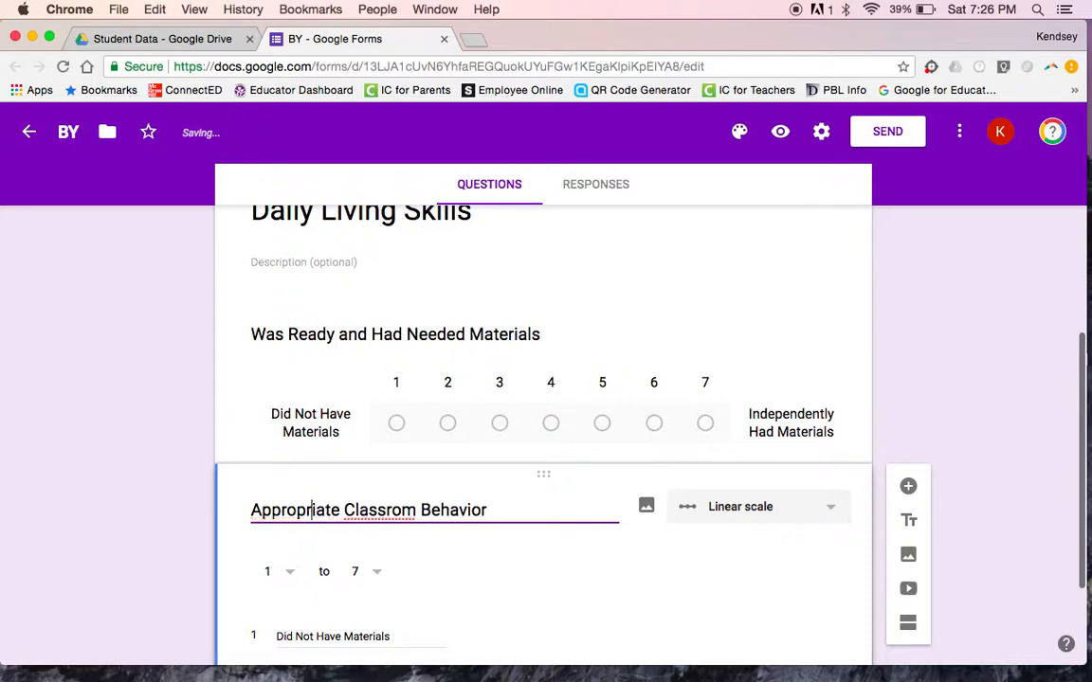
{"action": "left_click", "coordinate": [389, 511]}
{"action": "type", "text": "o"}
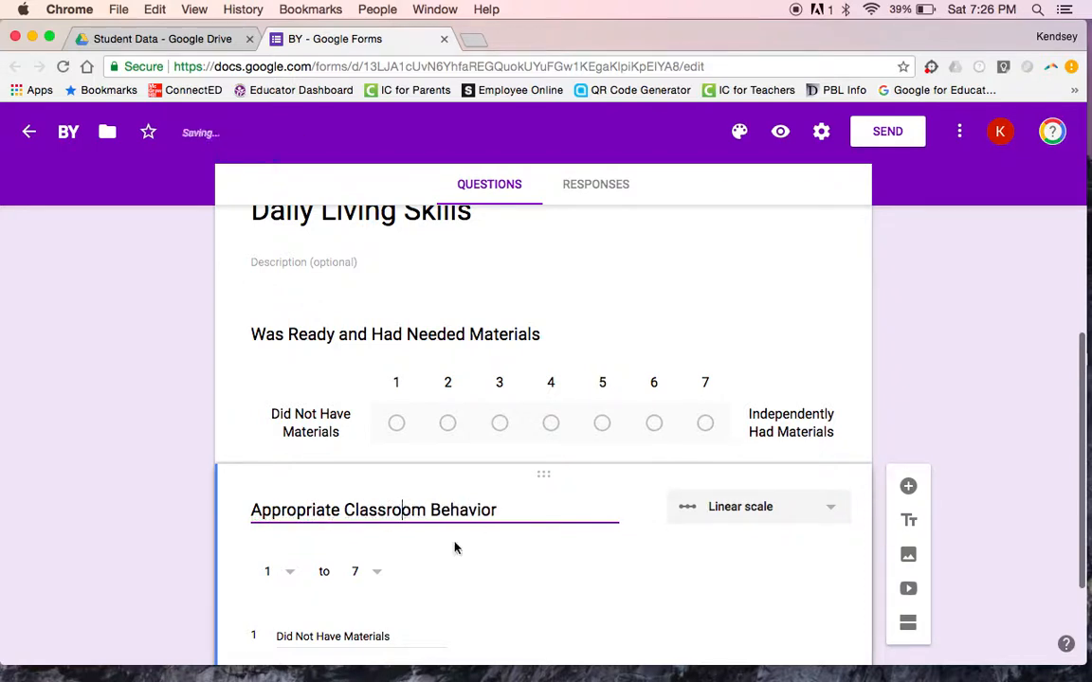
{"action": "scroll", "coordinate": [451, 547], "scroll_direction": "down", "scroll_amount": 2}
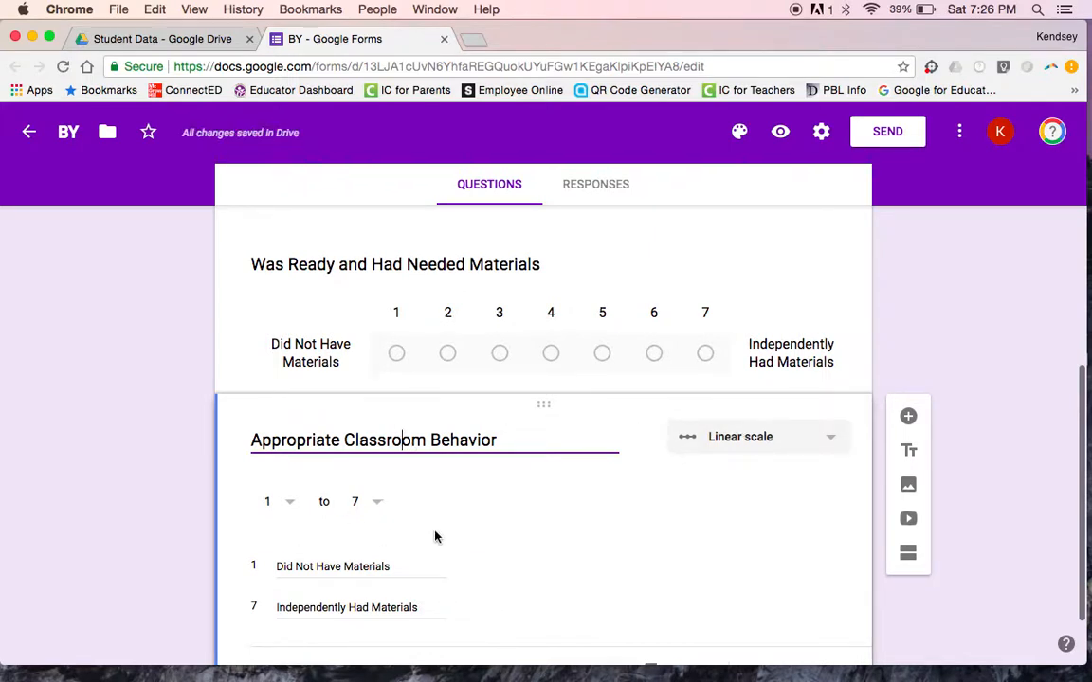
{"action": "scroll", "coordinate": [433, 536], "scroll_direction": "down", "scroll_amount": 3}
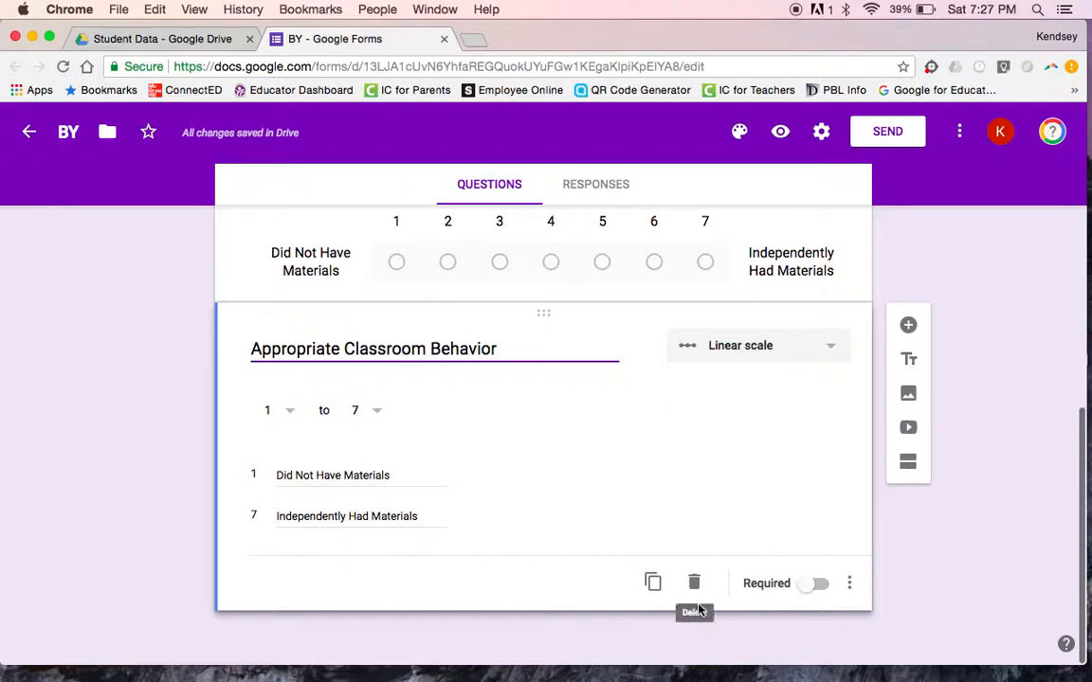
Step: Duplicate the Appropriate Classroom Behavior question and title the copy 'Personal Space'
{"action": "left_click", "coordinate": [652, 582]}
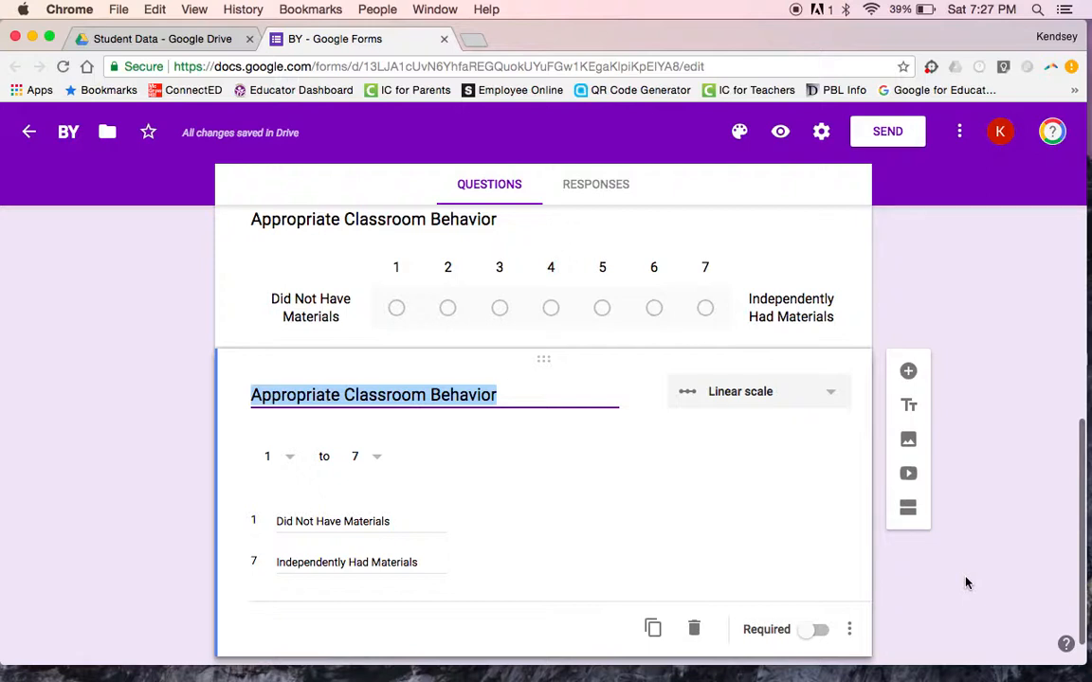
{"action": "type", "text": "P"}
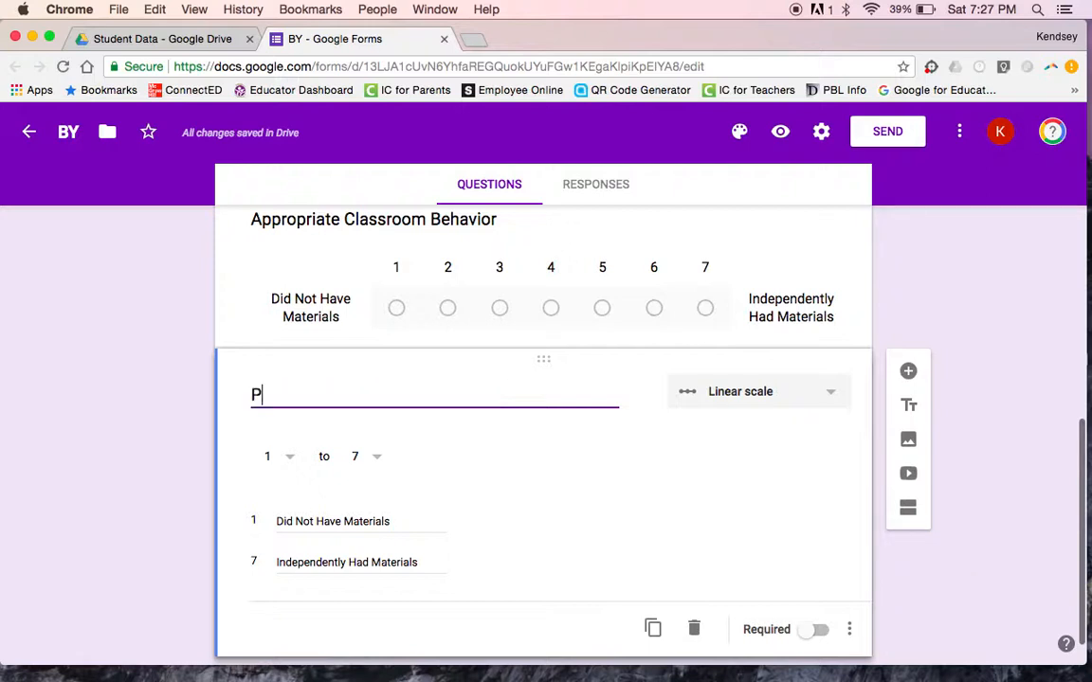
{"action": "type", "text": "ersonal Space"}
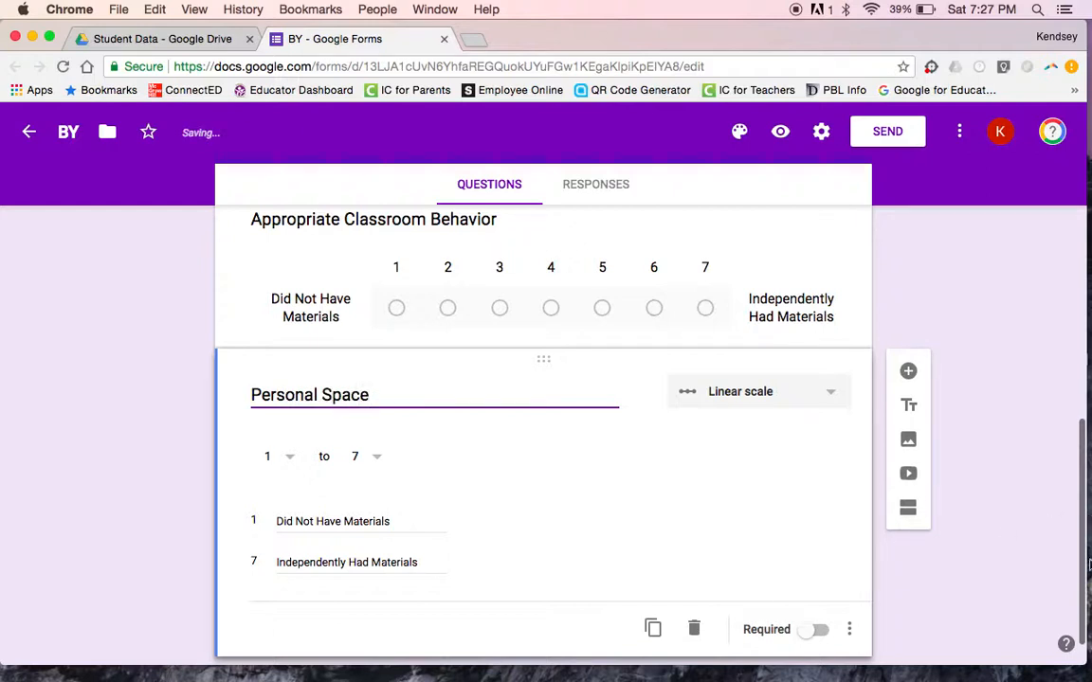
{"action": "left_click", "coordinate": [982, 594]}
{"action": "scroll", "coordinate": [592, 382], "scroll_direction": "up", "scroll_amount": 3}
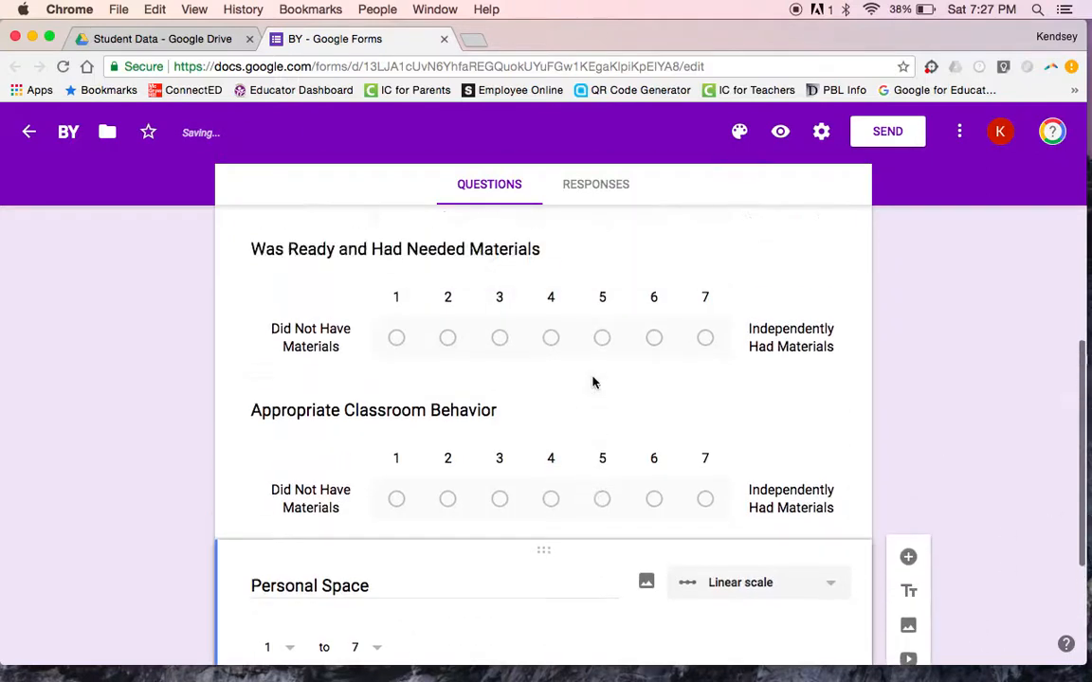
{"action": "scroll", "coordinate": [592, 382], "scroll_direction": "down", "scroll_amount": 3}
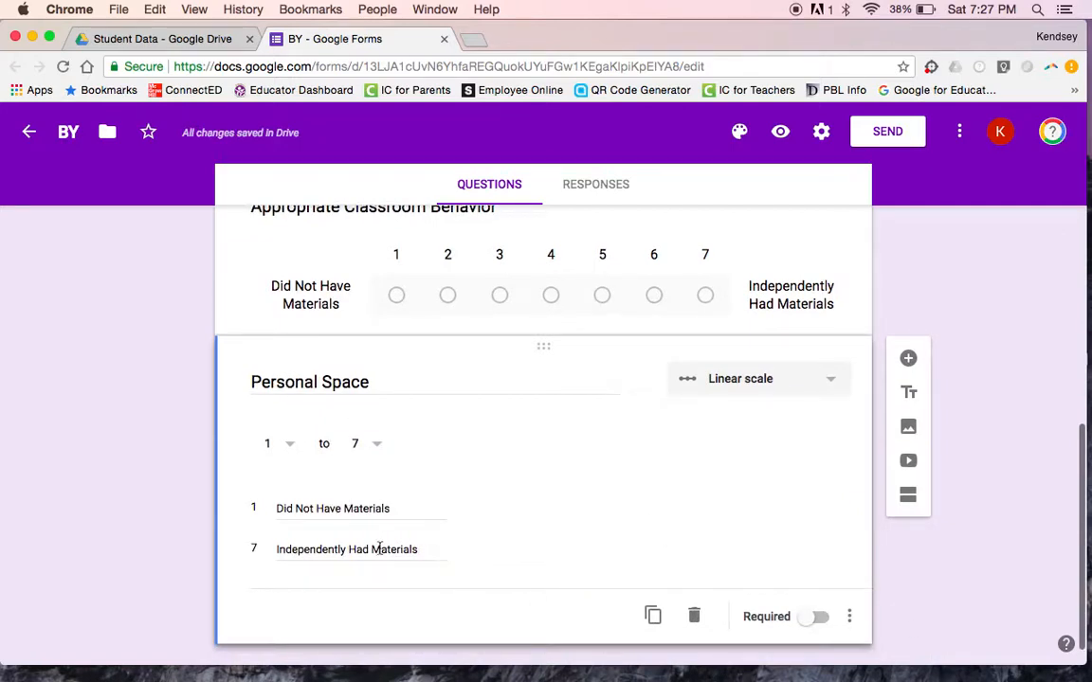
{"action": "scroll", "coordinate": [536, 497], "scroll_direction": "up", "scroll_amount": 2}
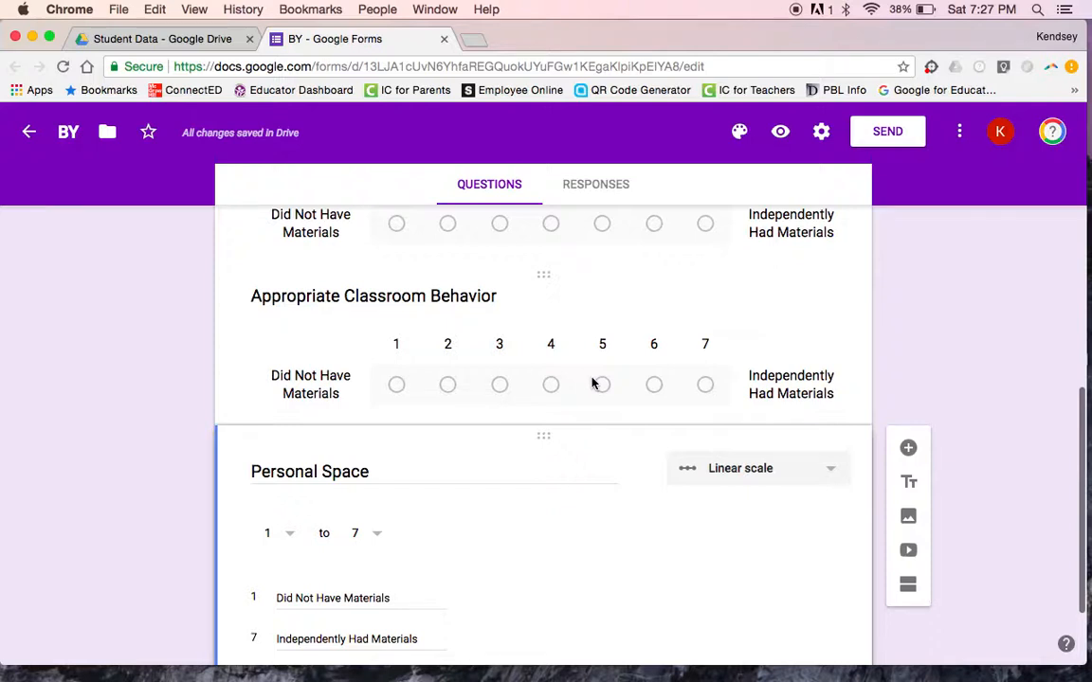
Step: Open the linked Student Data Responses spreadsheet from the form's Responses tab
{"action": "left_click", "coordinate": [901, 366]}
{"action": "left_click", "coordinate": [590, 189]}
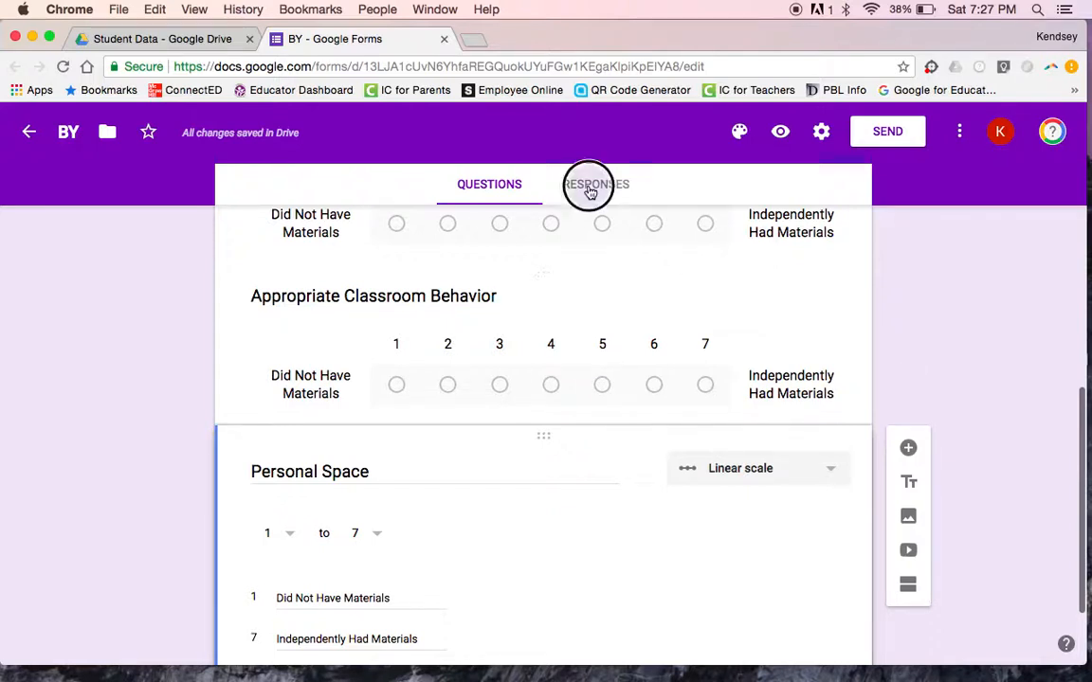
{"action": "left_click", "coordinate": [802, 288]}
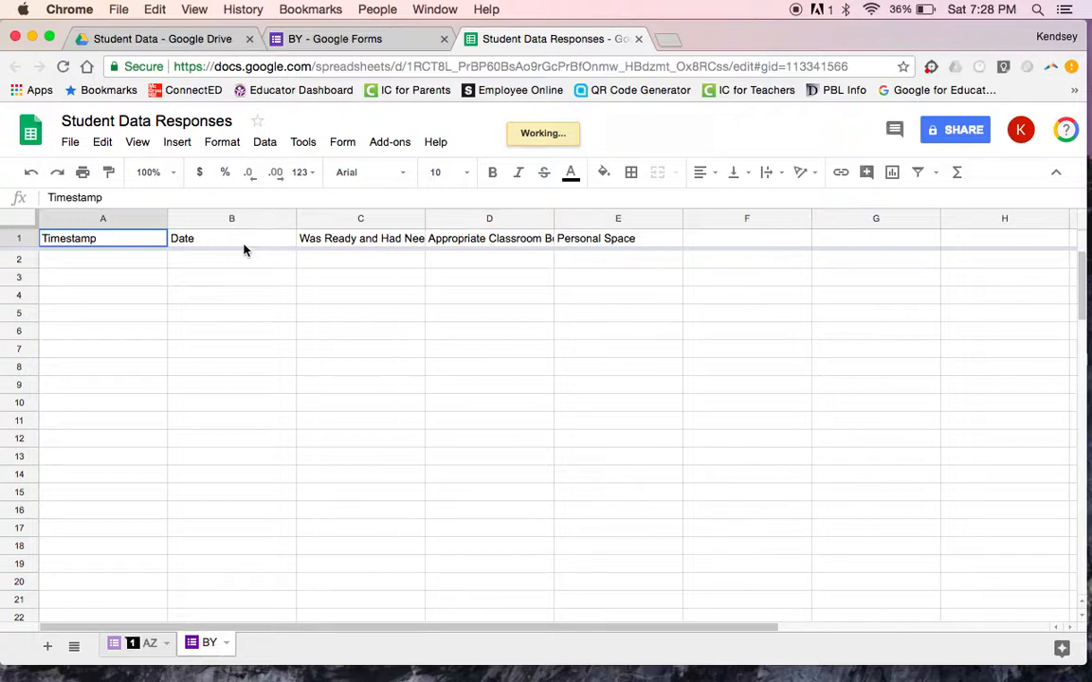
Step: Freeze rows 1–2 of the BY sheet and select C2, then view the AZ sheet
{"action": "key", "text": "Right"}
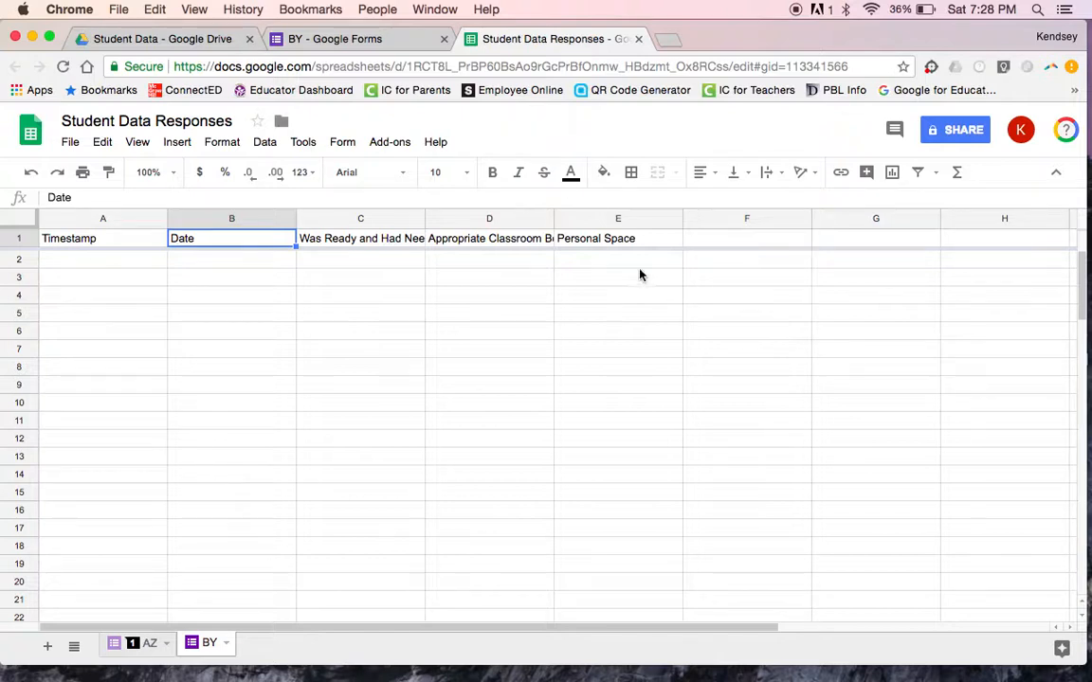
{"action": "left_click", "coordinate": [256, 229]}
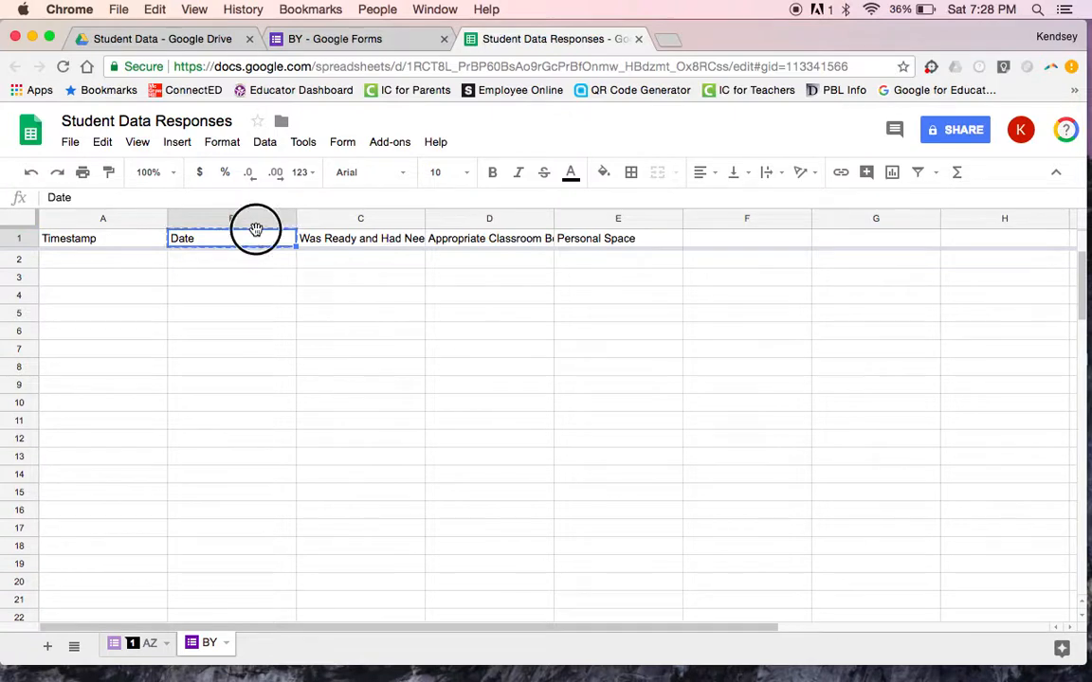
{"action": "left_click", "coordinate": [249, 331]}
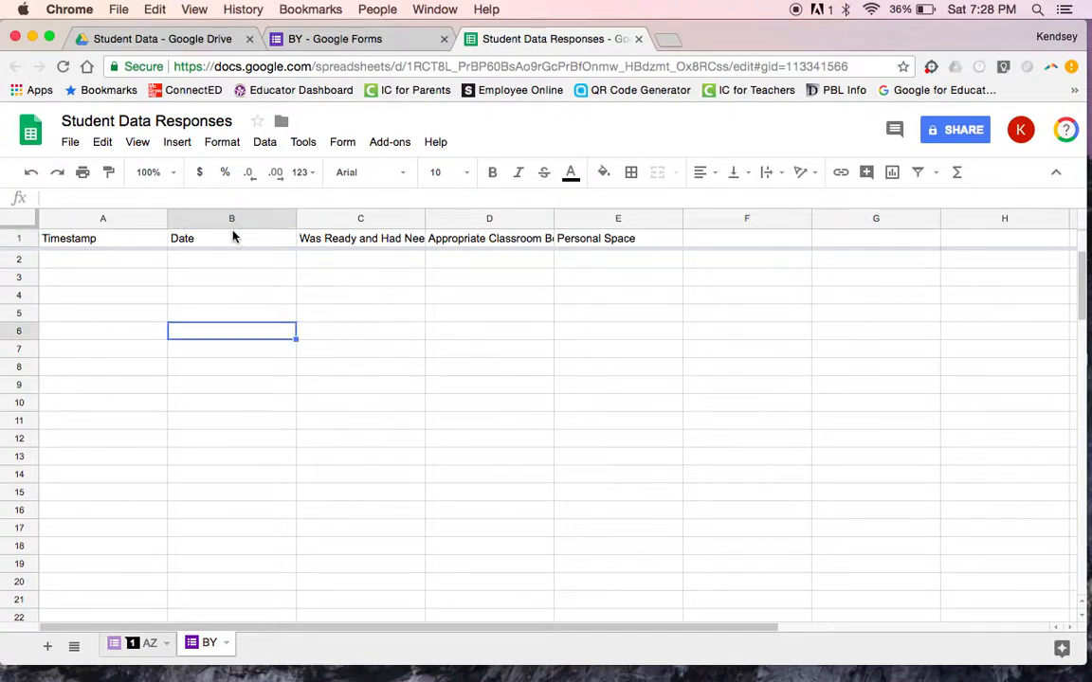
{"action": "left_click_drag", "start_coordinate": [231, 229], "coordinate": [232, 261]}
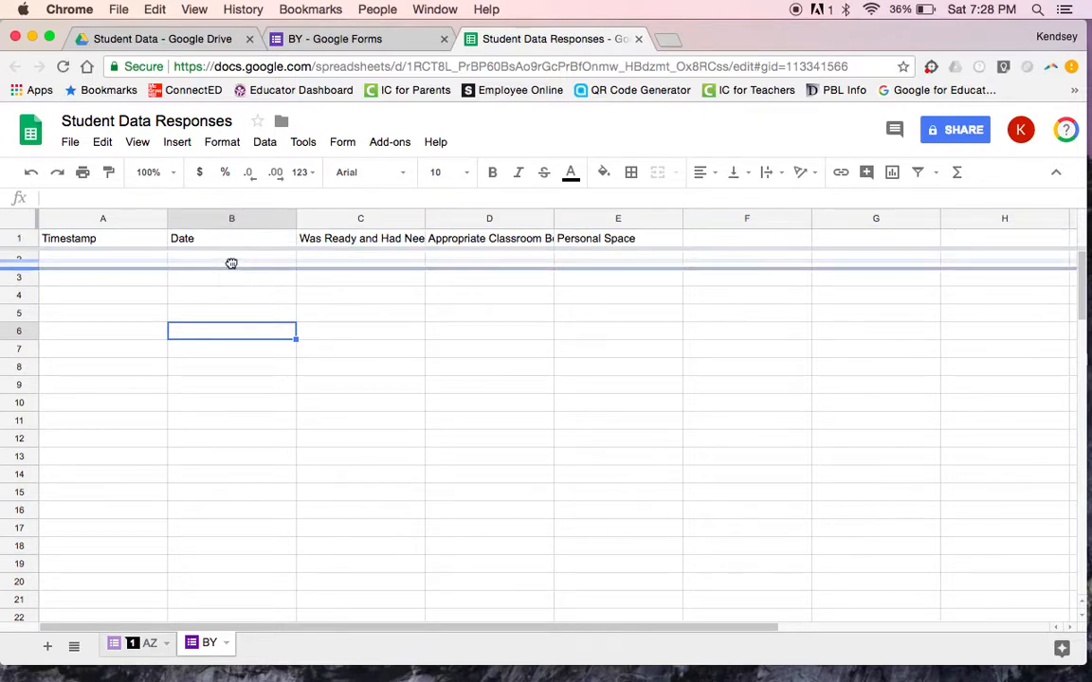
{"action": "left_click", "coordinate": [315, 259]}
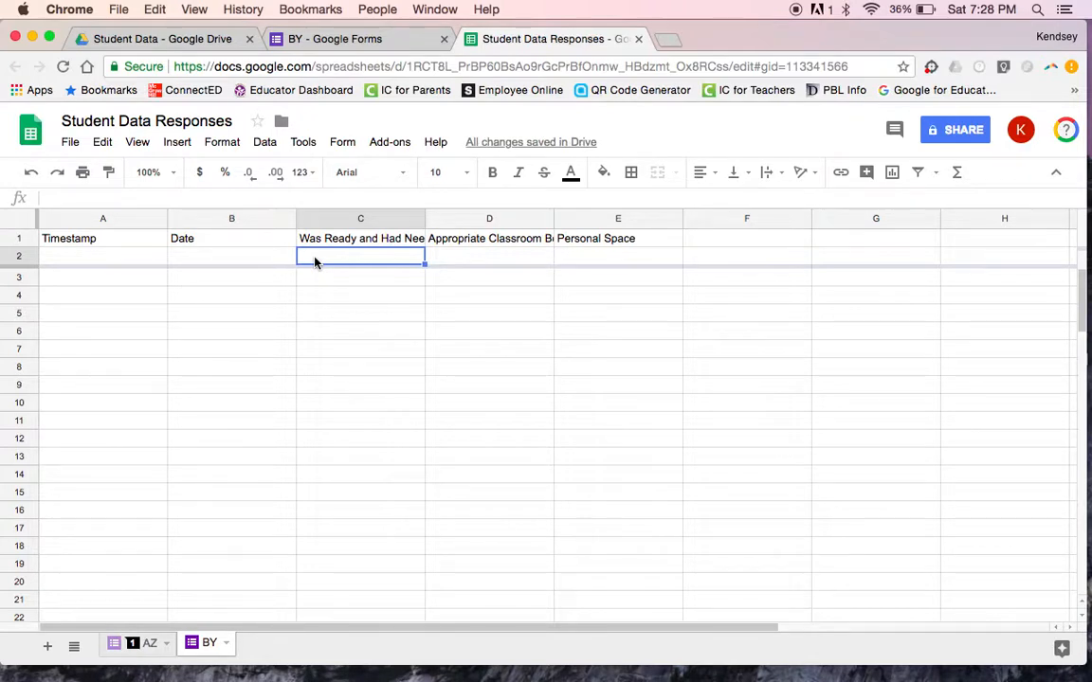
{"action": "left_click", "coordinate": [131, 648]}
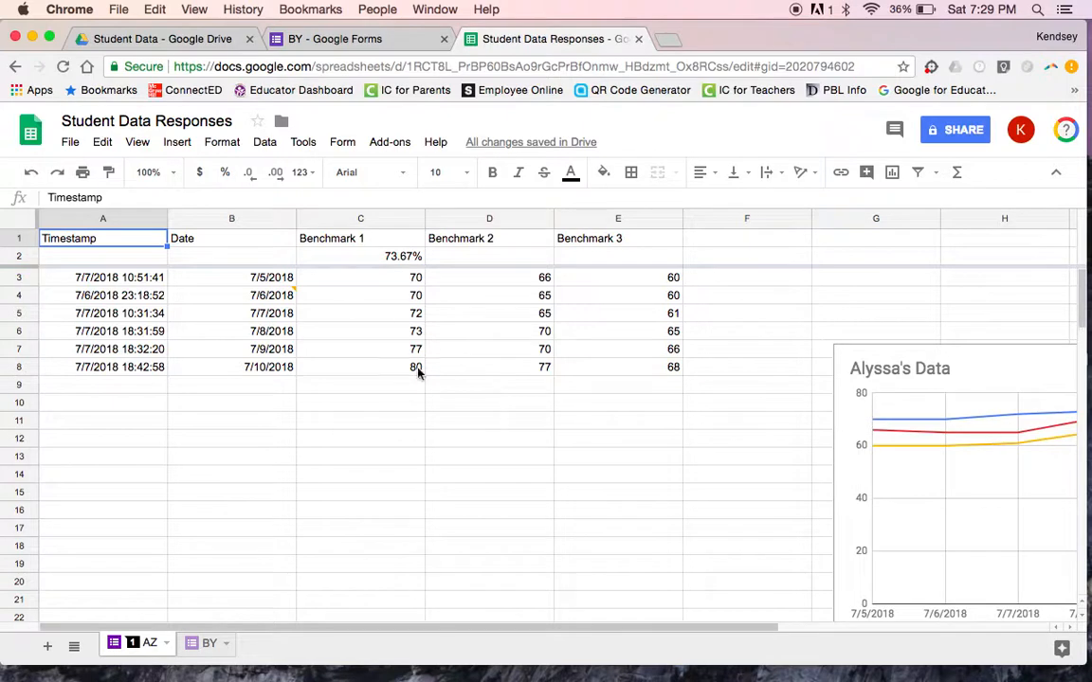
{"action": "left_click", "coordinate": [348, 262]}
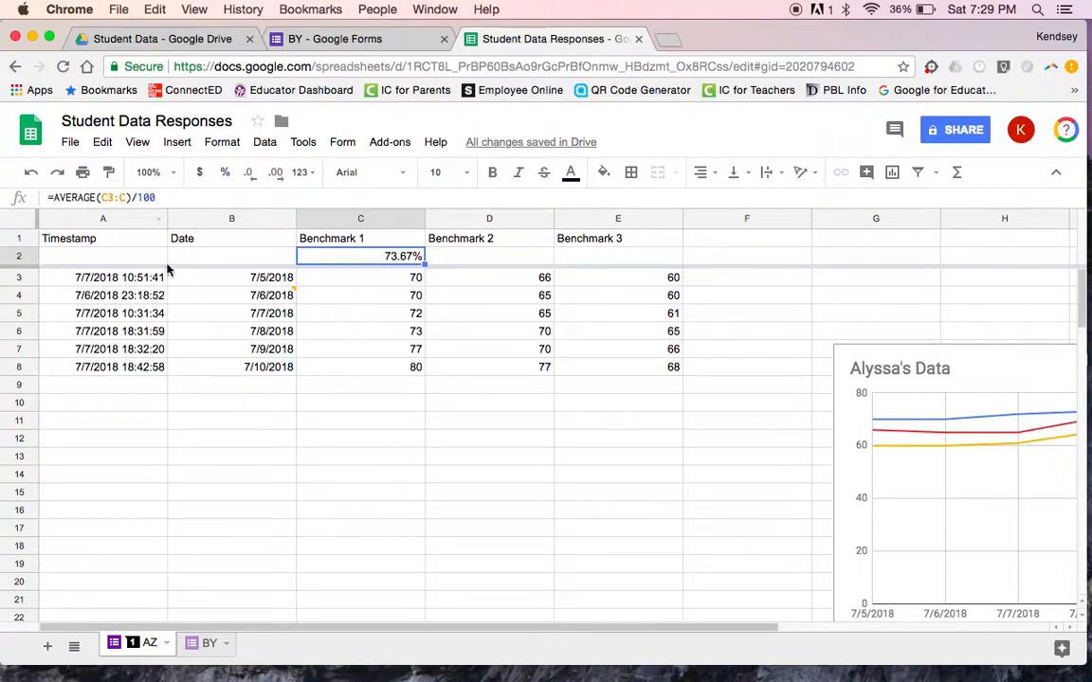
{"action": "left_click", "coordinate": [190, 648]}
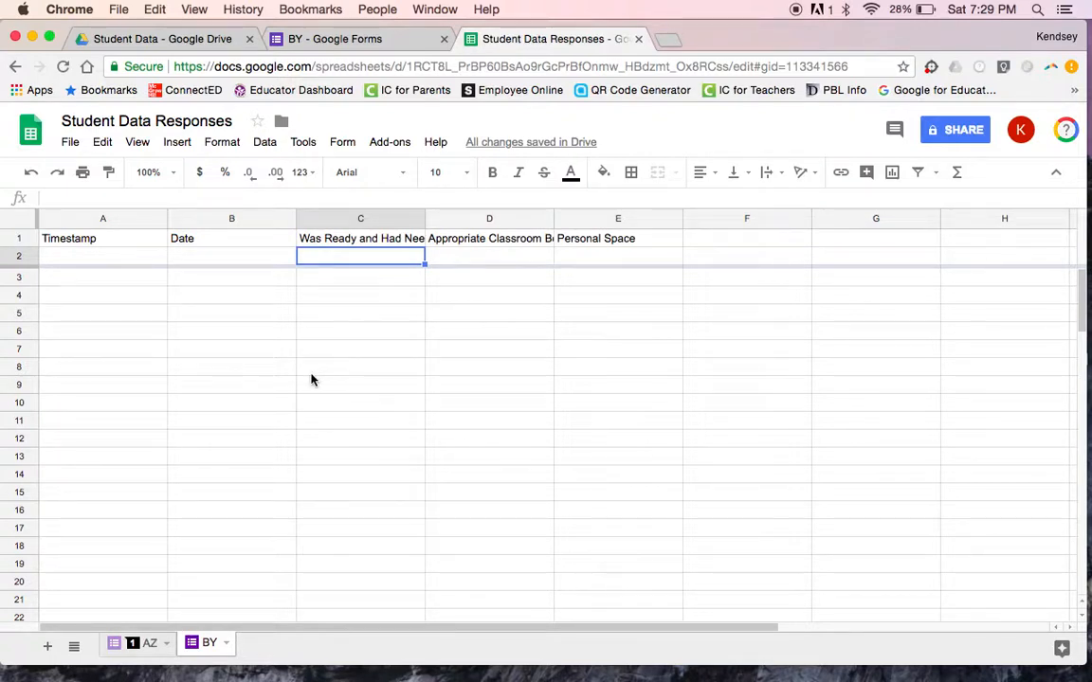
Step: Enter =AVERAGE(C3:C)/7 in BY sheet cell C2, which shows #DIV/0! for now
{"action": "type", "text": "="}
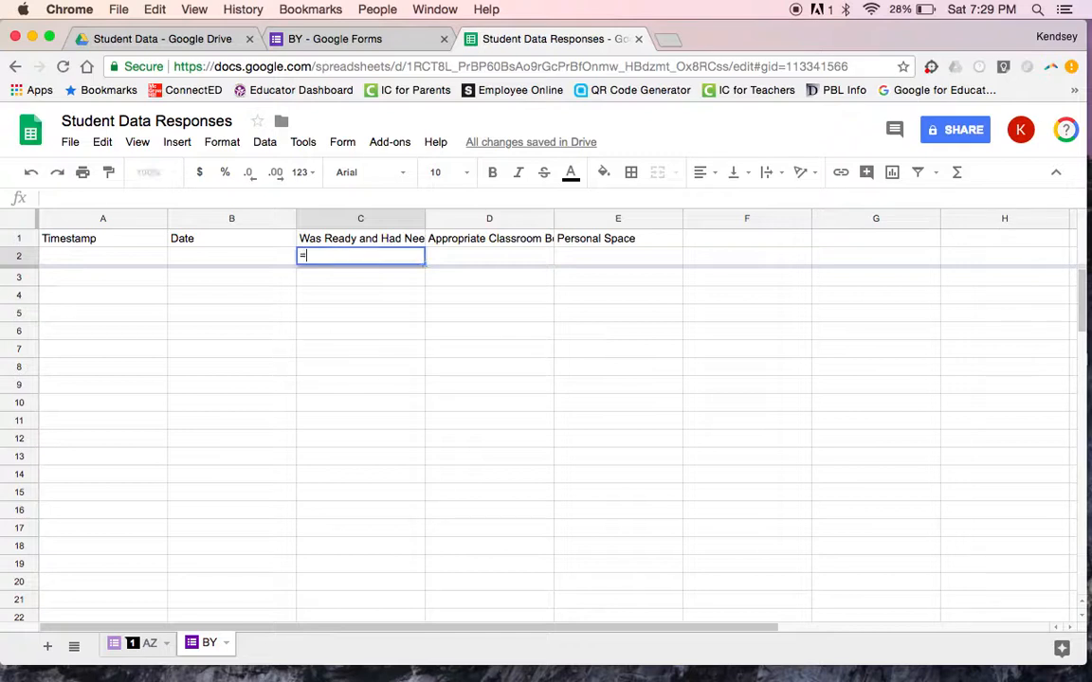
{"action": "type", "text": "av"}
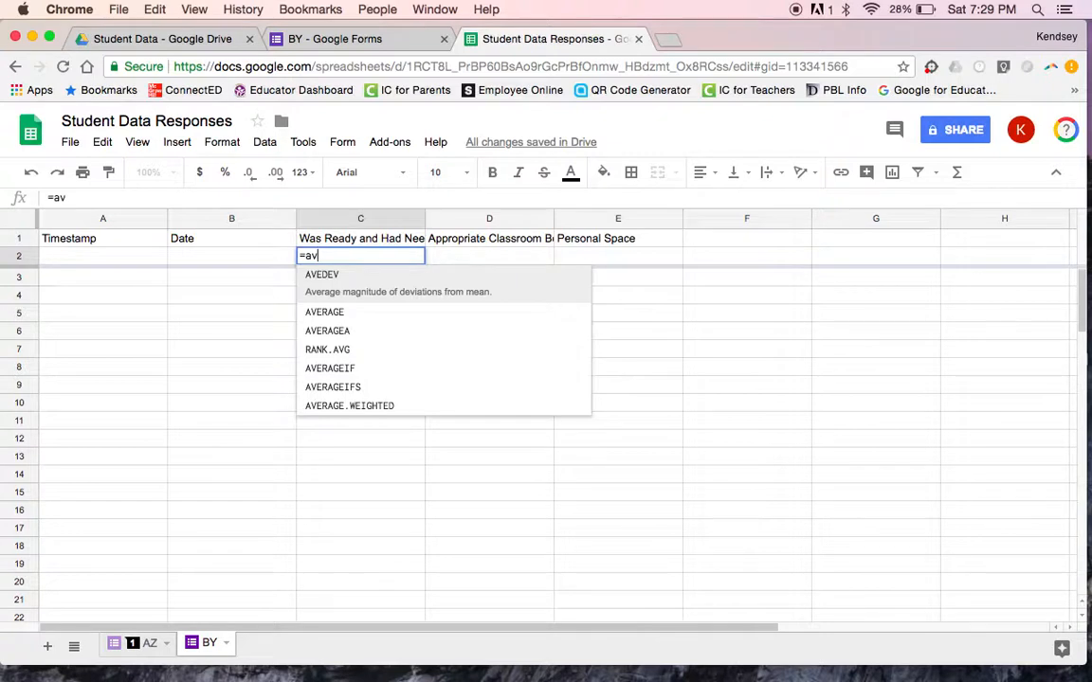
{"action": "type", "text": "er"}
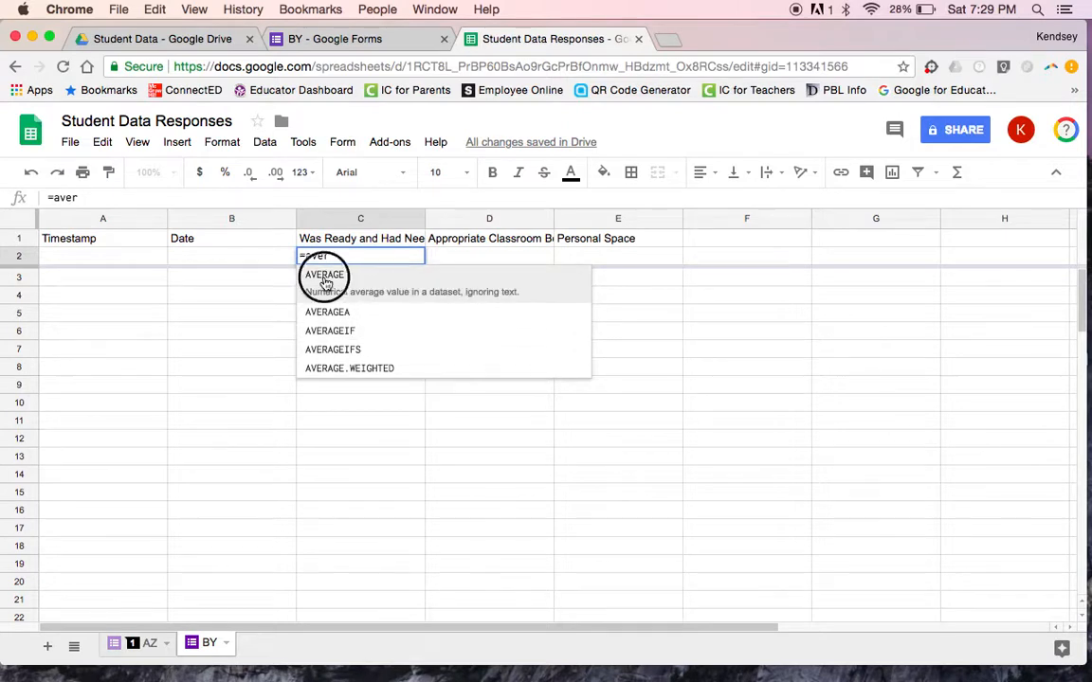
{"action": "left_click", "coordinate": [325, 282]}
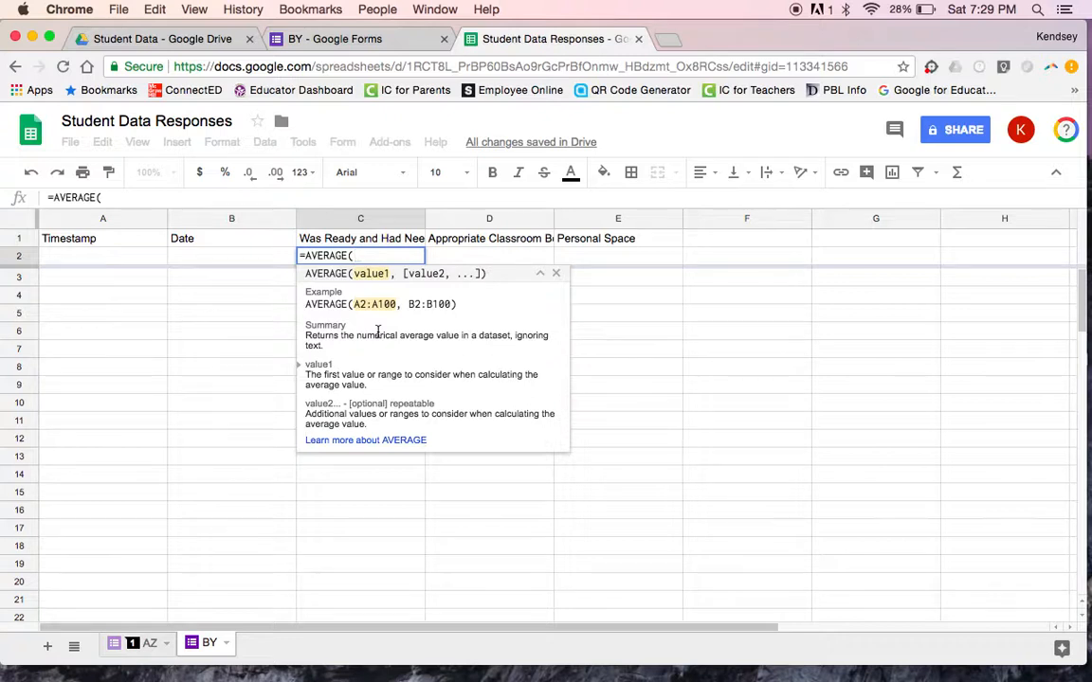
{"action": "type", "text": "c3:c"}
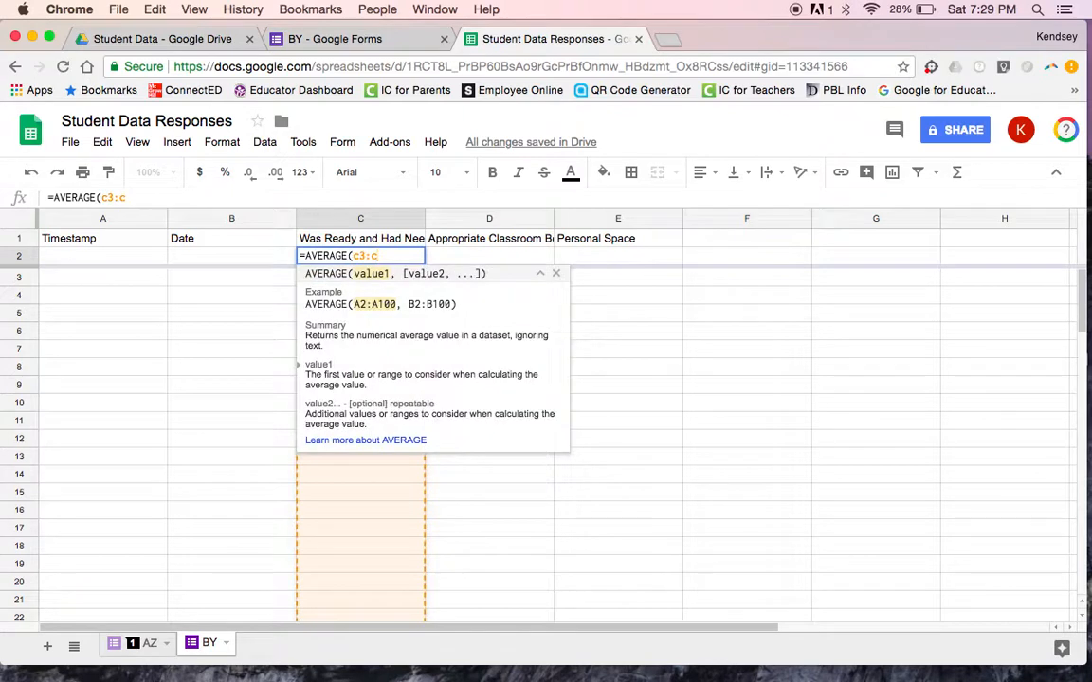
{"action": "type", "text": ")"}
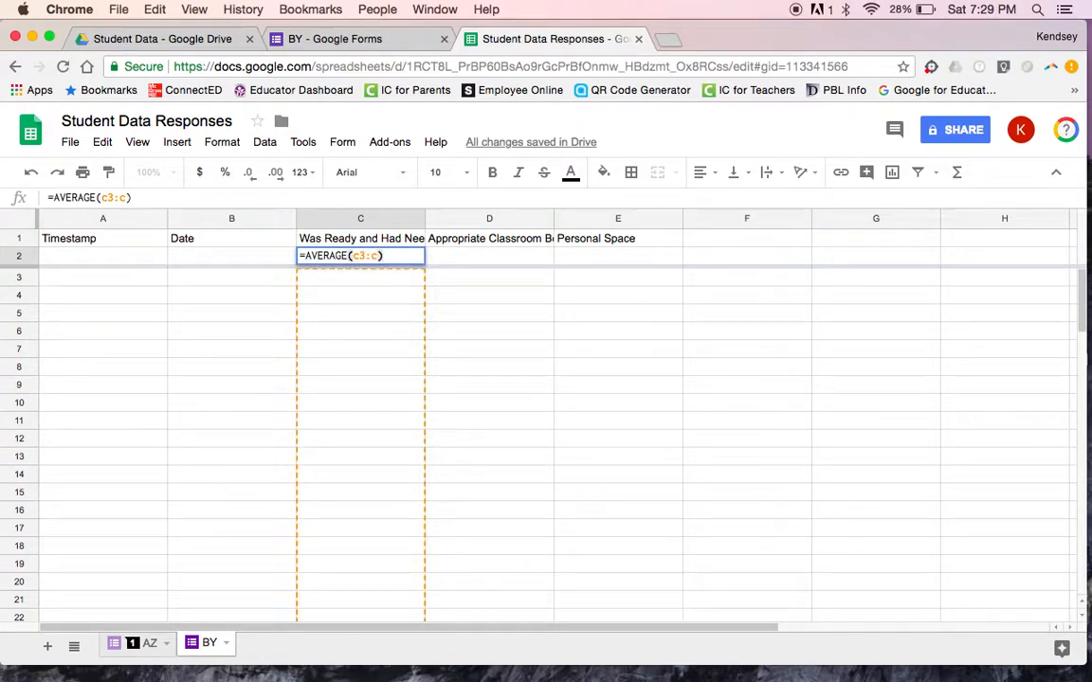
{"action": "type", "text": "/7"}
{"action": "key", "text": "Return"}
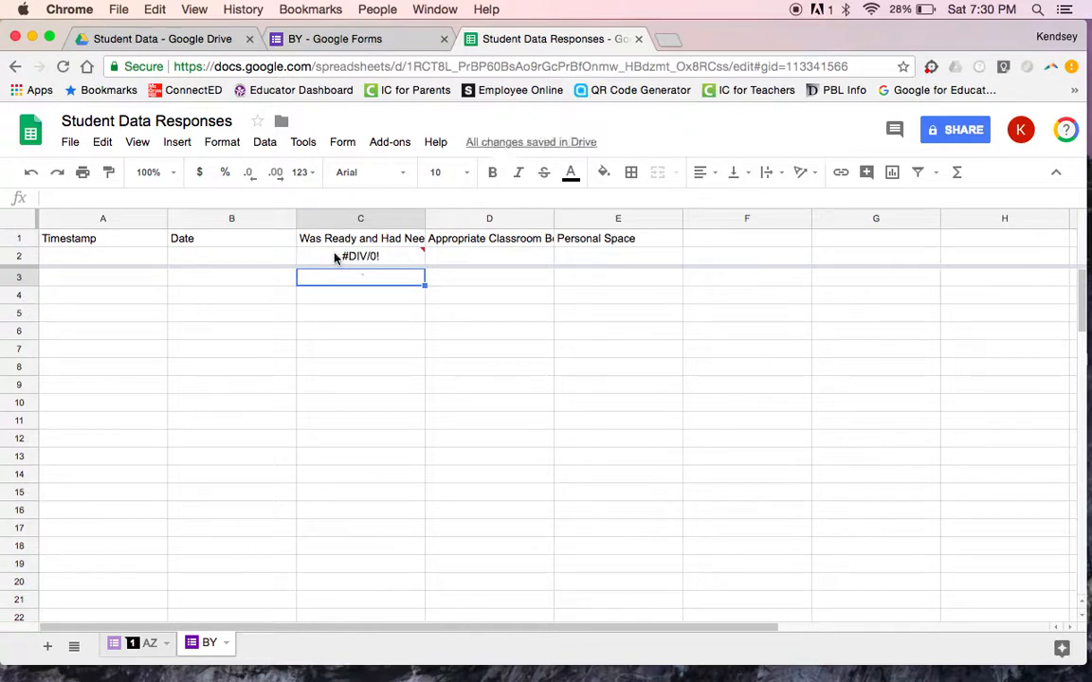
{"action": "mouse_move", "coordinate": [362, 262]}
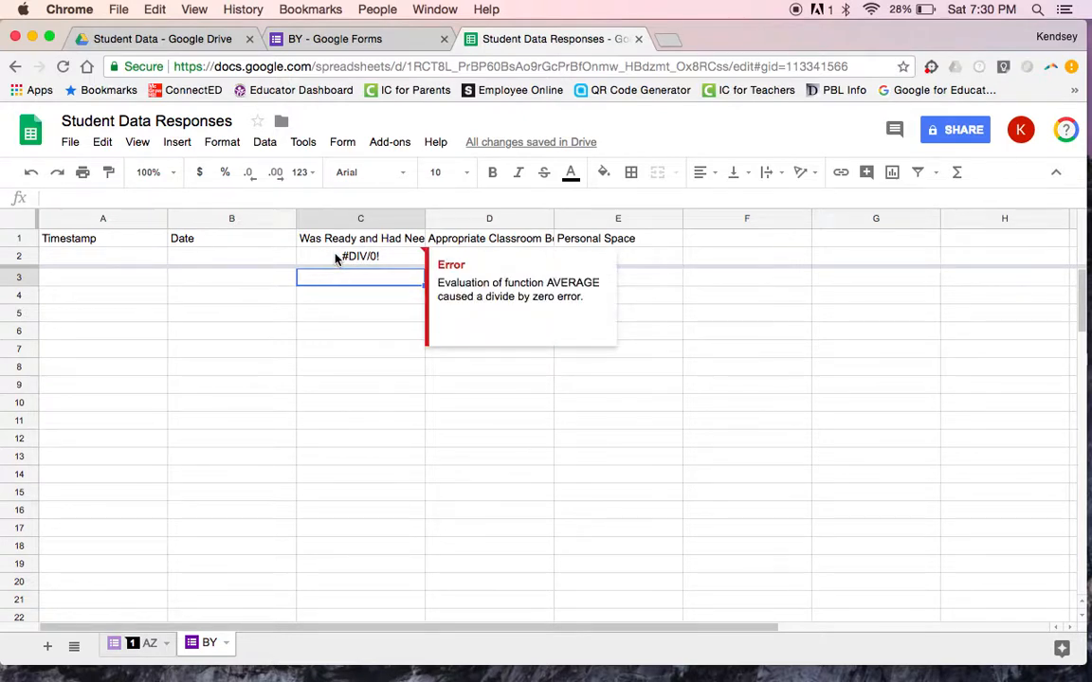
{"action": "left_click", "coordinate": [336, 258]}
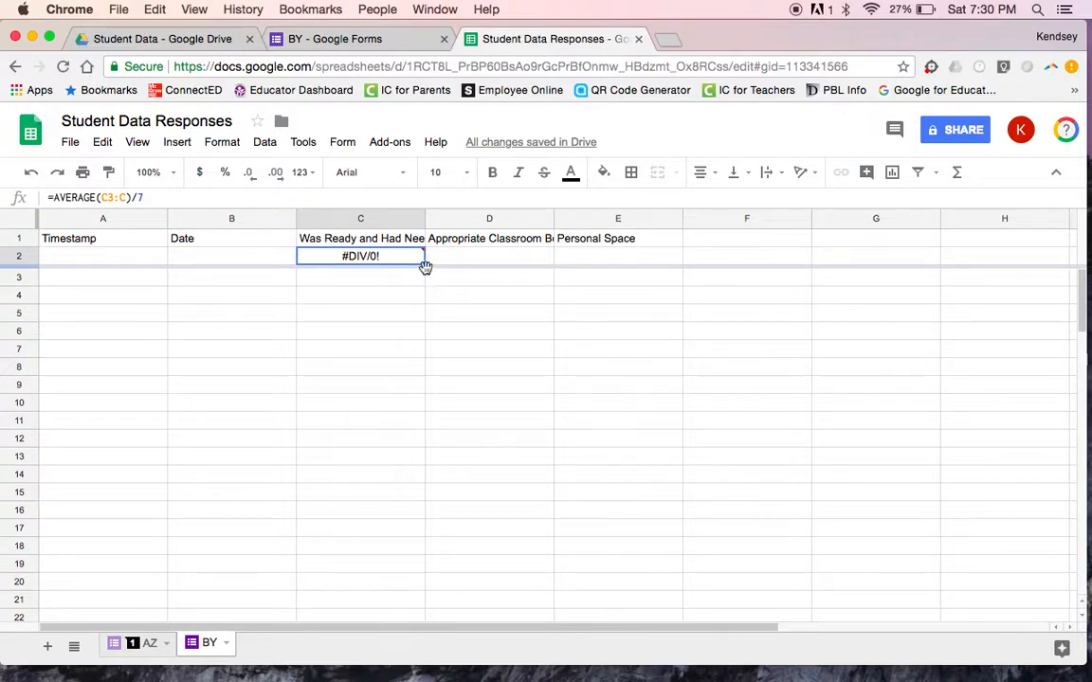
{"action": "mouse_move", "coordinate": [423, 265]}
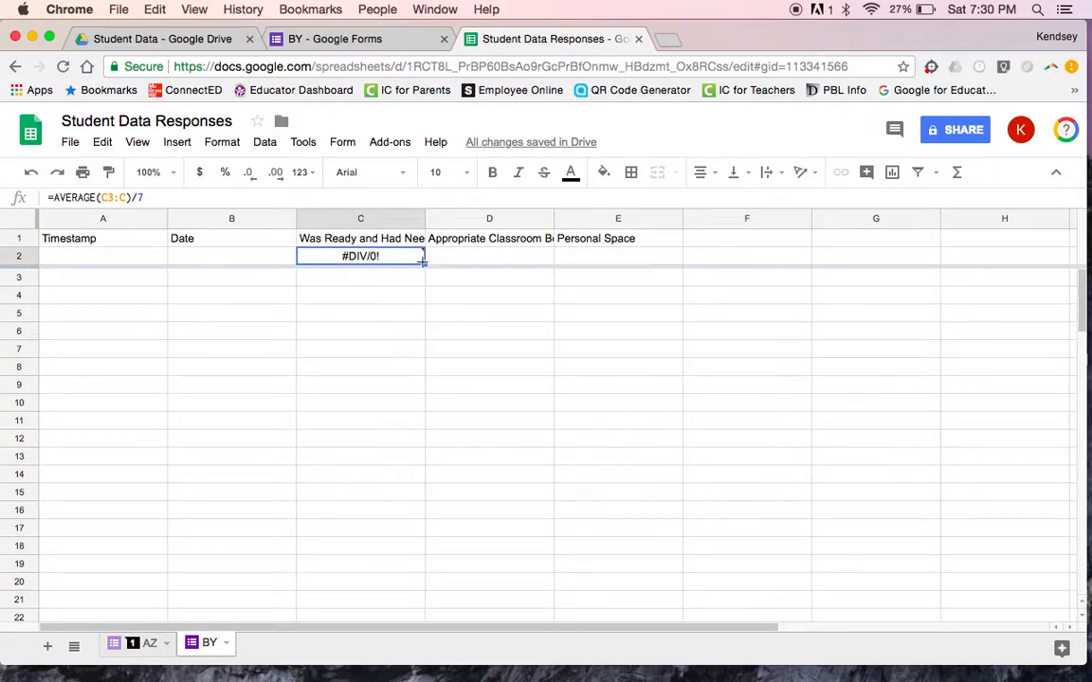
{"action": "left_click", "coordinate": [421, 265]}
{"action": "left_click_drag", "start_coordinate": [422, 266], "coordinate": [597, 265]}
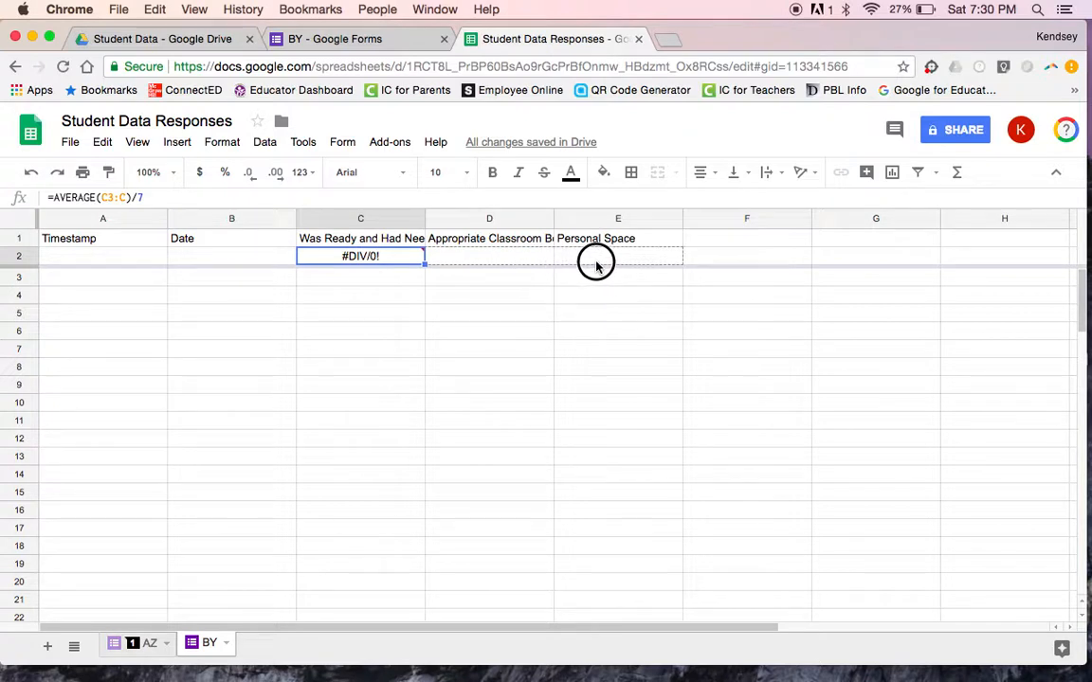
{"action": "left_click_drag", "start_coordinate": [596, 266], "coordinate": [596, 266]}
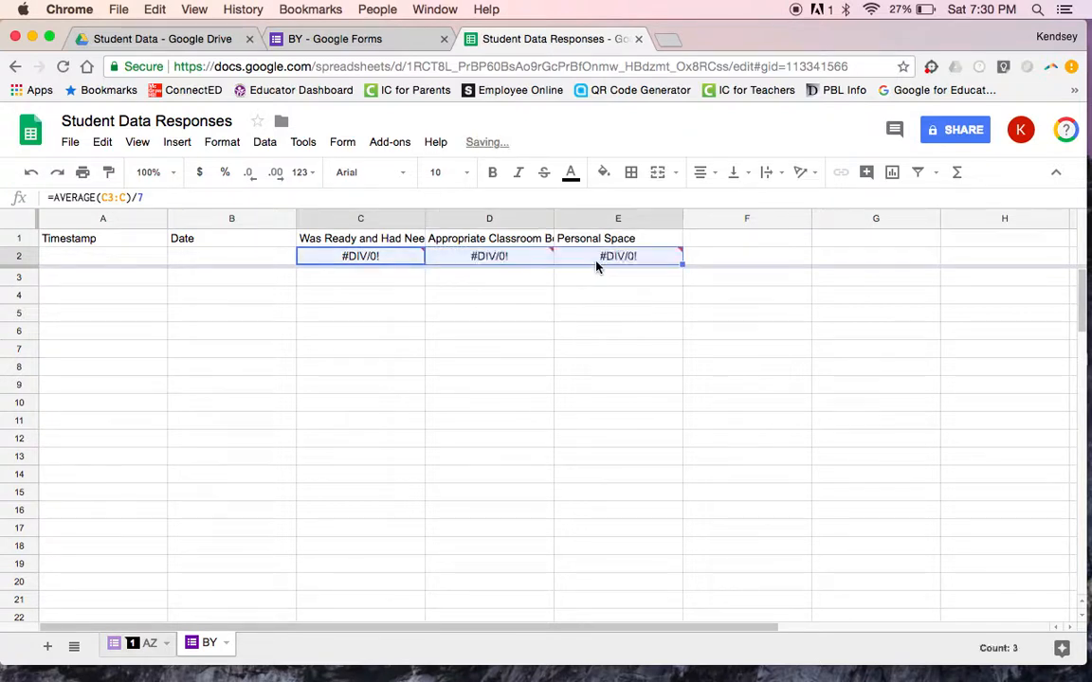
{"action": "mouse_move", "coordinate": [507, 273]}
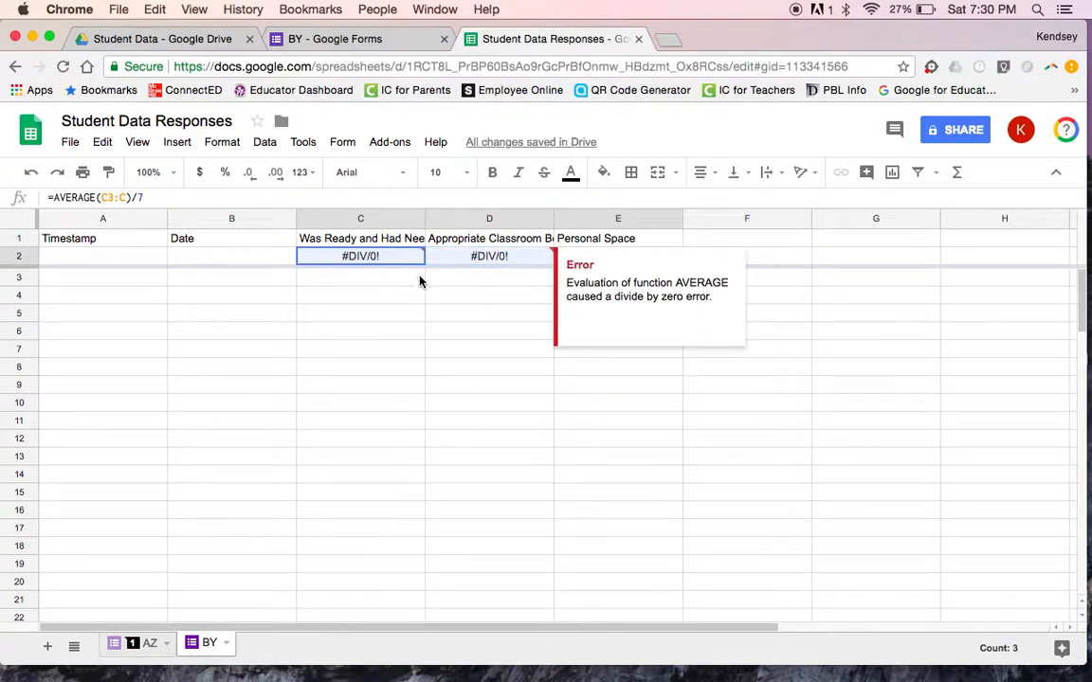
{"action": "left_click", "coordinate": [519, 260]}
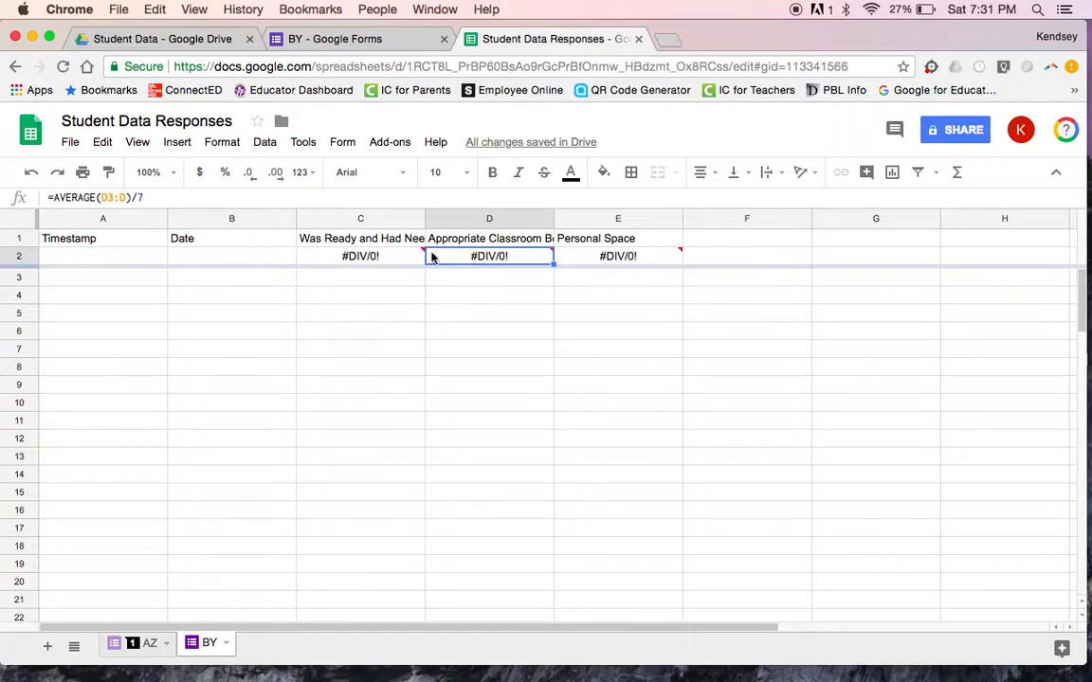
{"action": "left_click", "coordinate": [596, 257]}
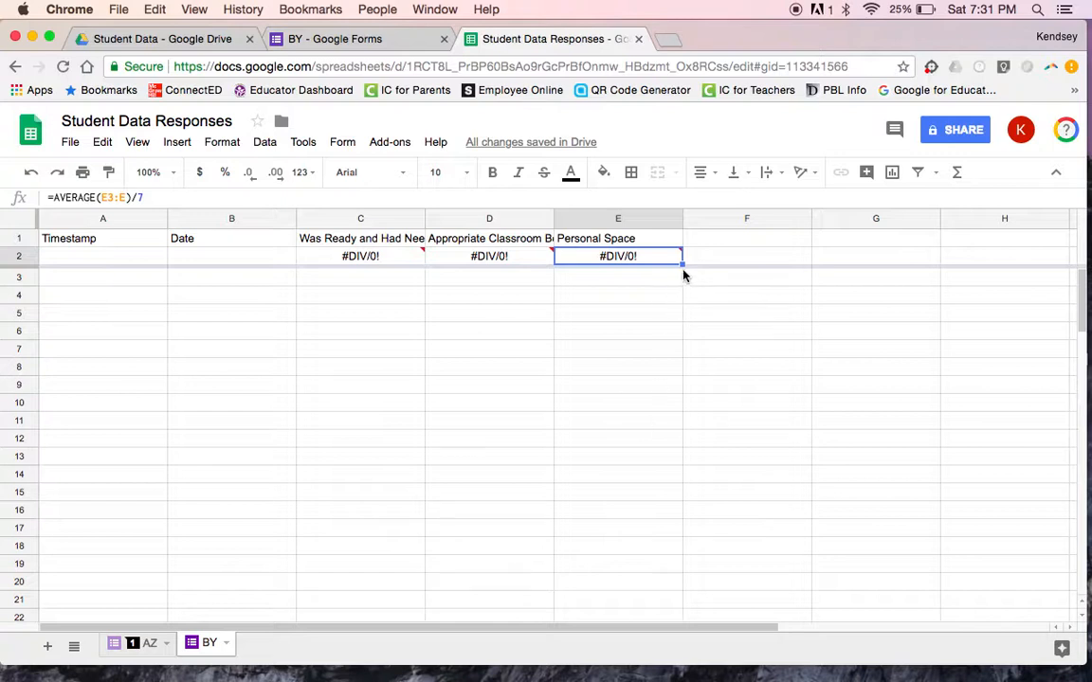
Step: From the Drive folder, open Student Data Links and follow the second student's link to the live BY form
{"action": "mouse_move", "coordinate": [681, 260]}
{"action": "left_click", "coordinate": [180, 38]}
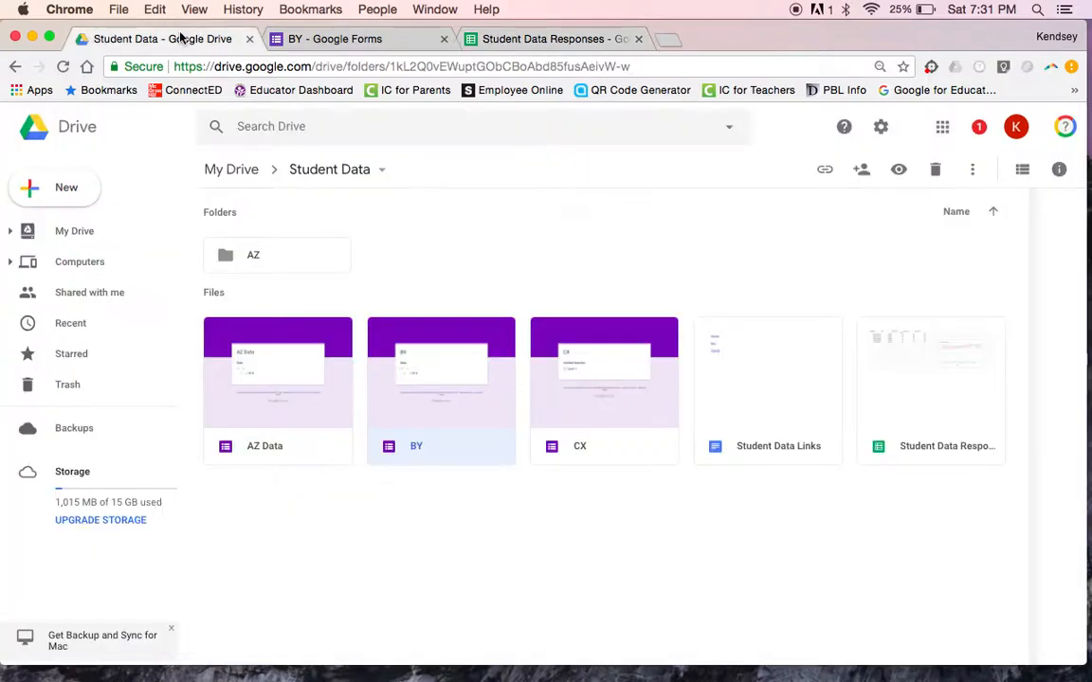
{"action": "double_click", "coordinate": [729, 373]}
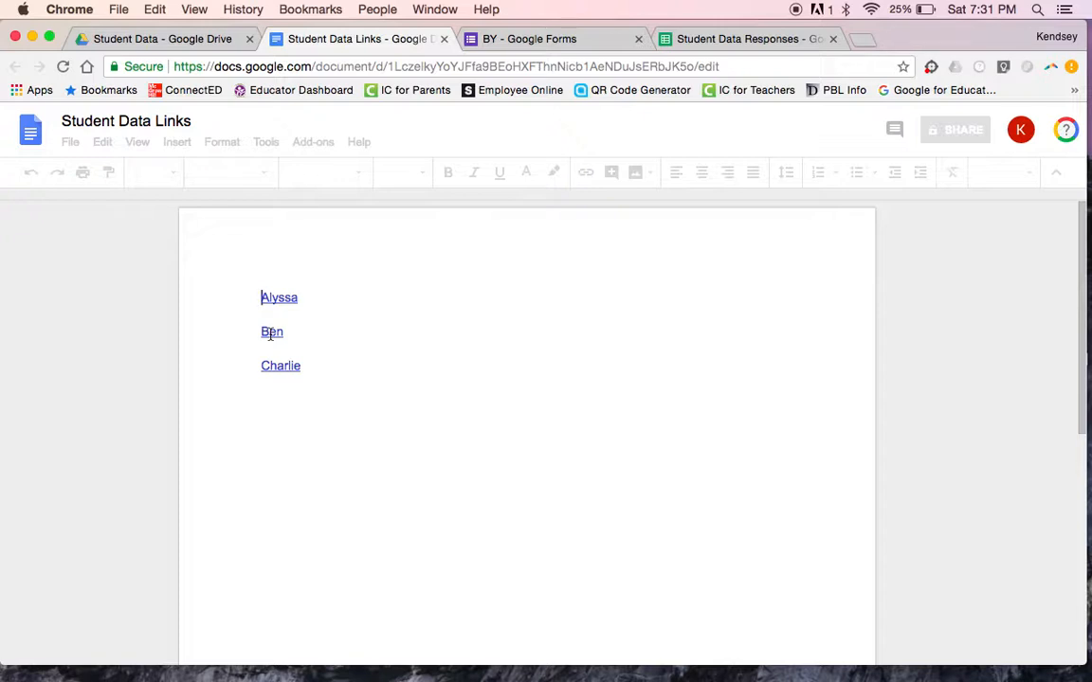
{"action": "left_click", "coordinate": [270, 333]}
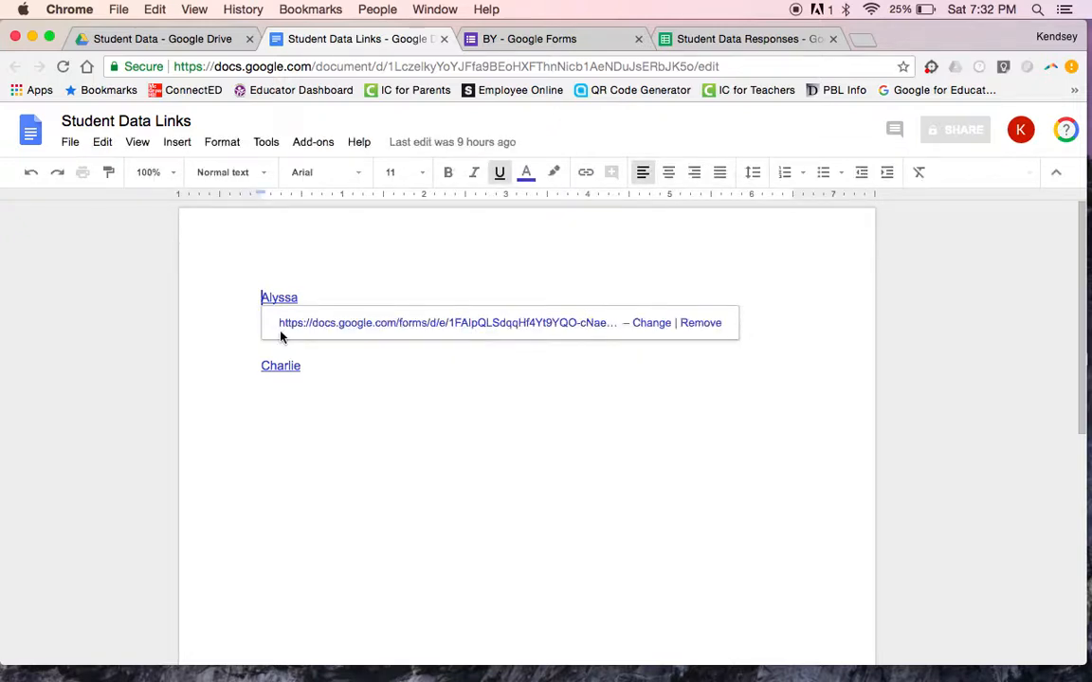
{"action": "left_click", "coordinate": [261, 422]}
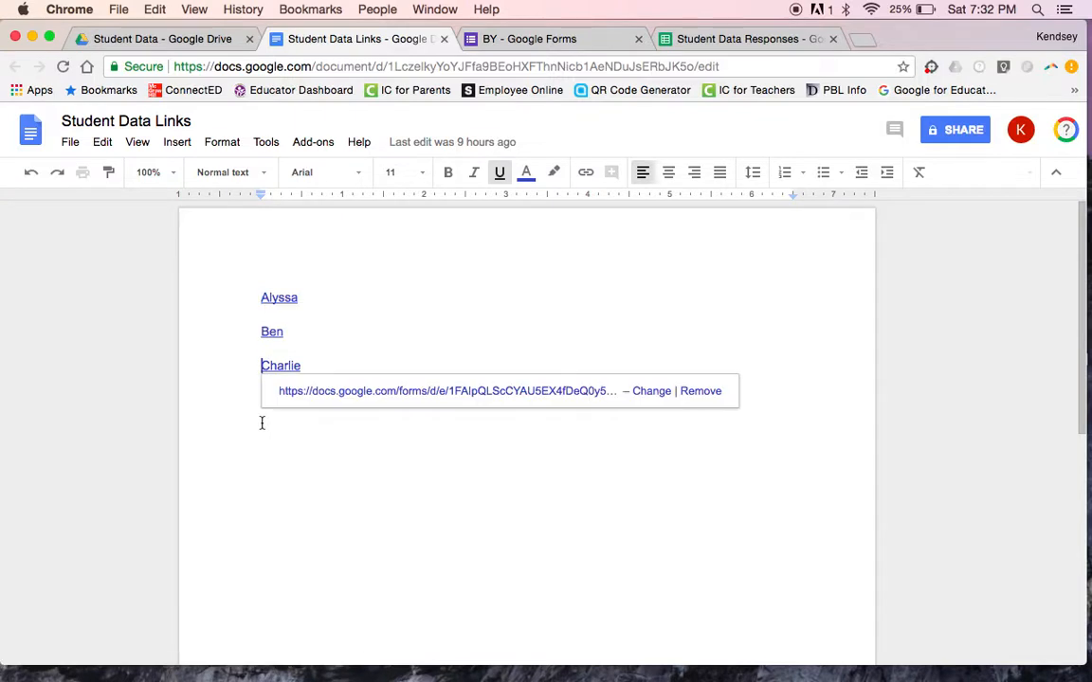
{"action": "left_click", "coordinate": [274, 329]}
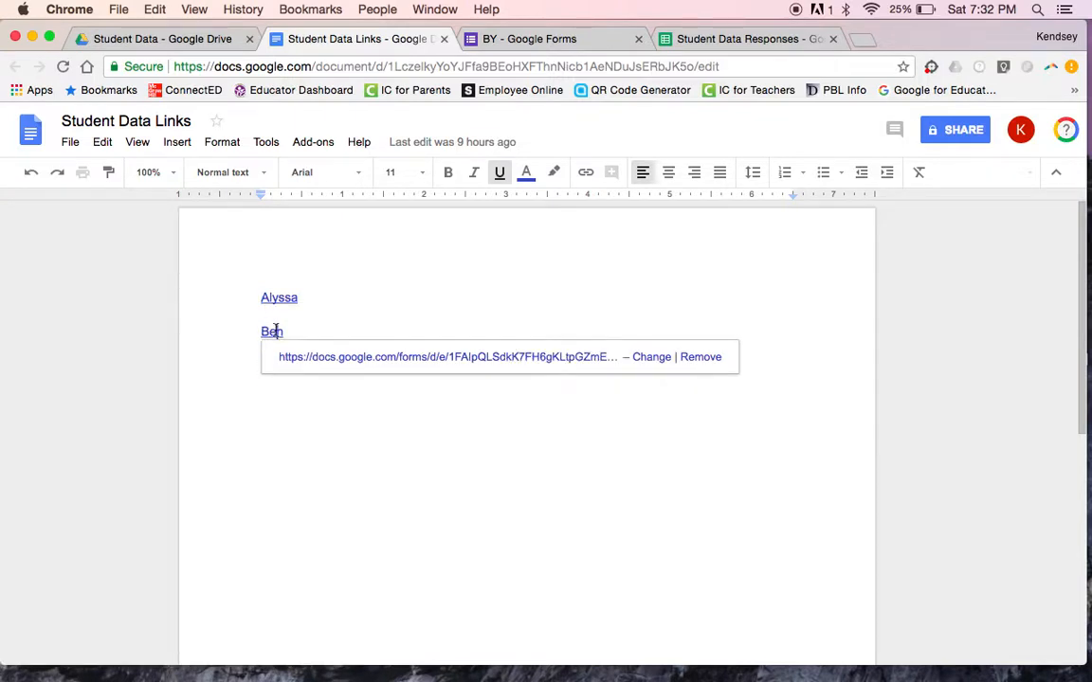
{"action": "left_click", "coordinate": [309, 364]}
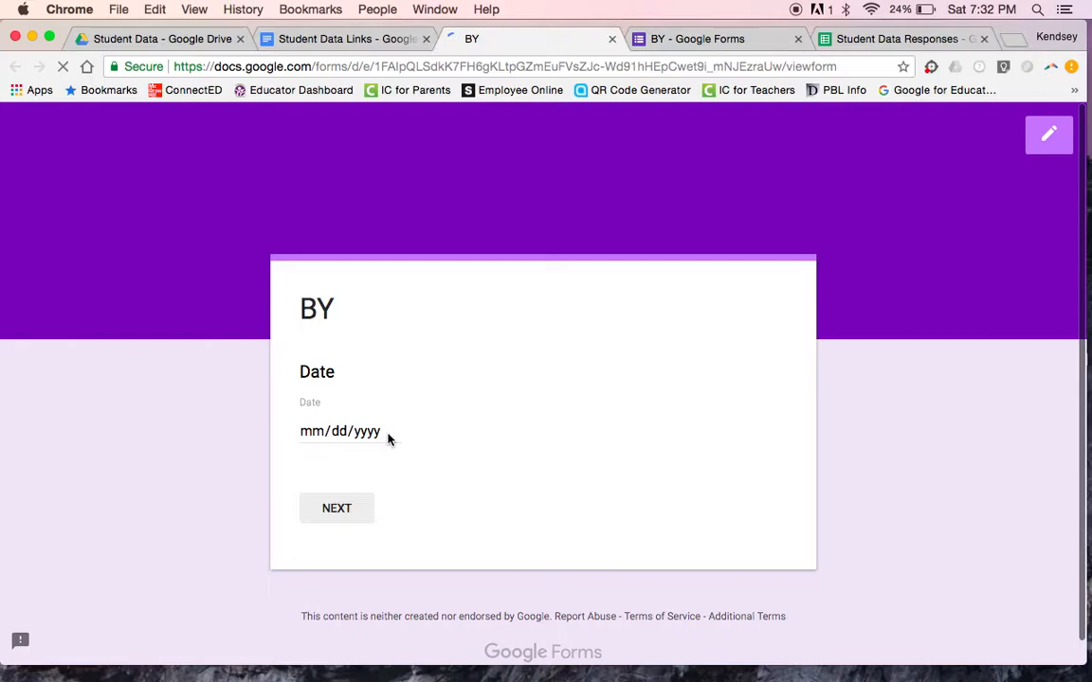
Step: Submit a BY response dated 07/02/2018 rating the three skills 6, 7 and 4
{"action": "left_click", "coordinate": [335, 431]}
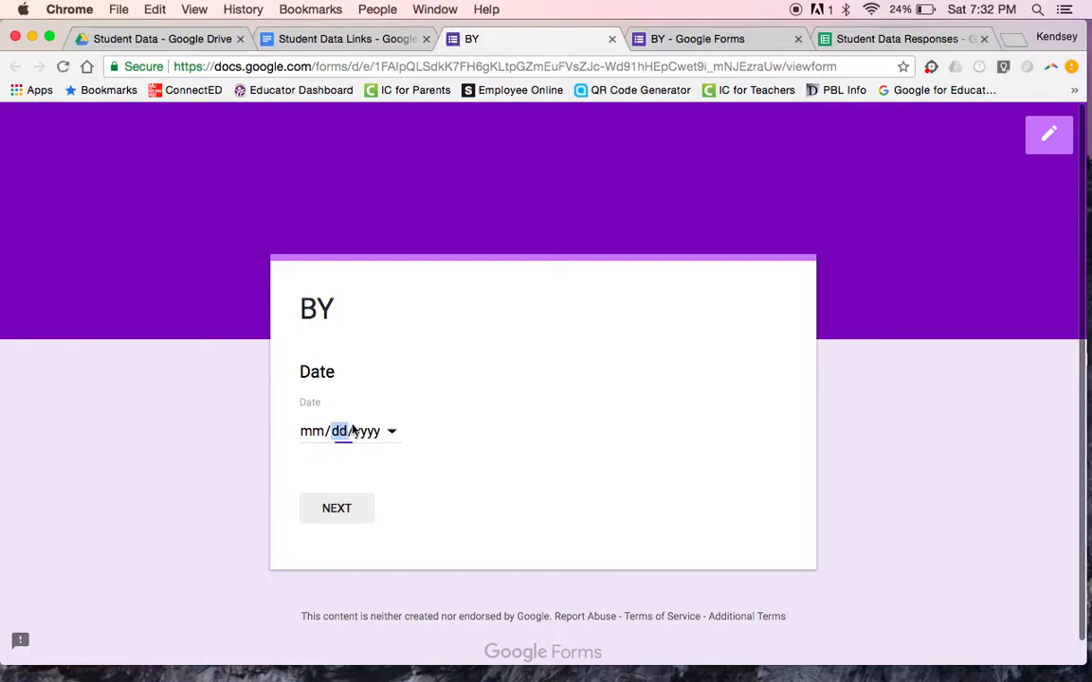
{"action": "left_click", "coordinate": [391, 434]}
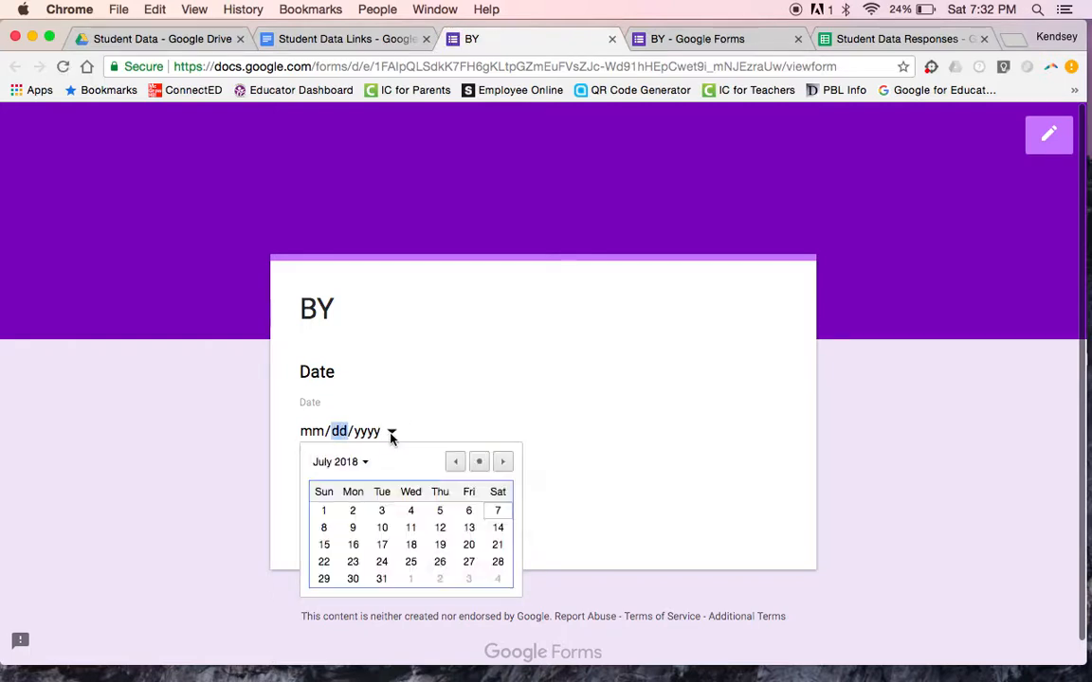
{"action": "left_click", "coordinate": [354, 518]}
{"action": "left_click", "coordinate": [337, 510]}
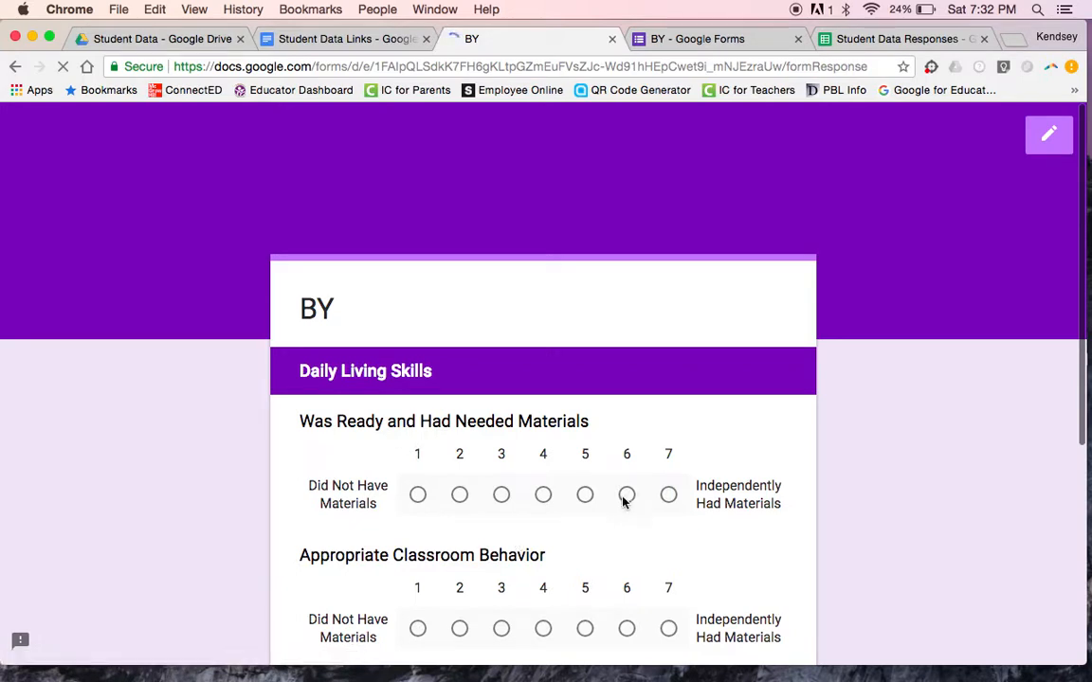
{"action": "scroll", "coordinate": [627, 498], "scroll_direction": "down", "scroll_amount": 2}
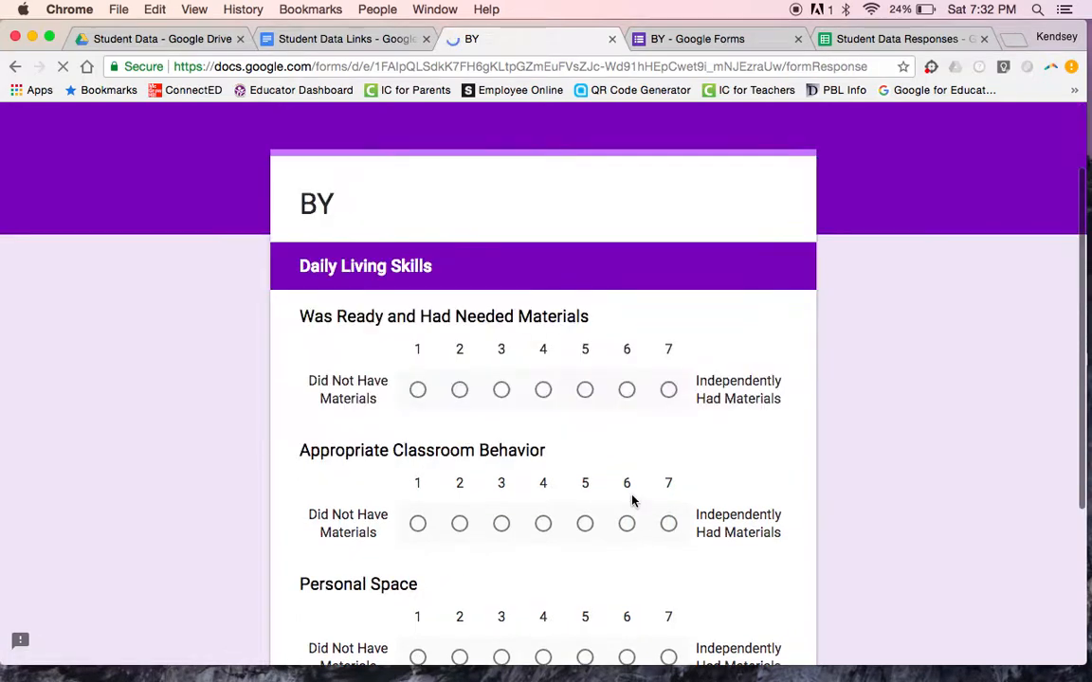
{"action": "left_click", "coordinate": [626, 391]}
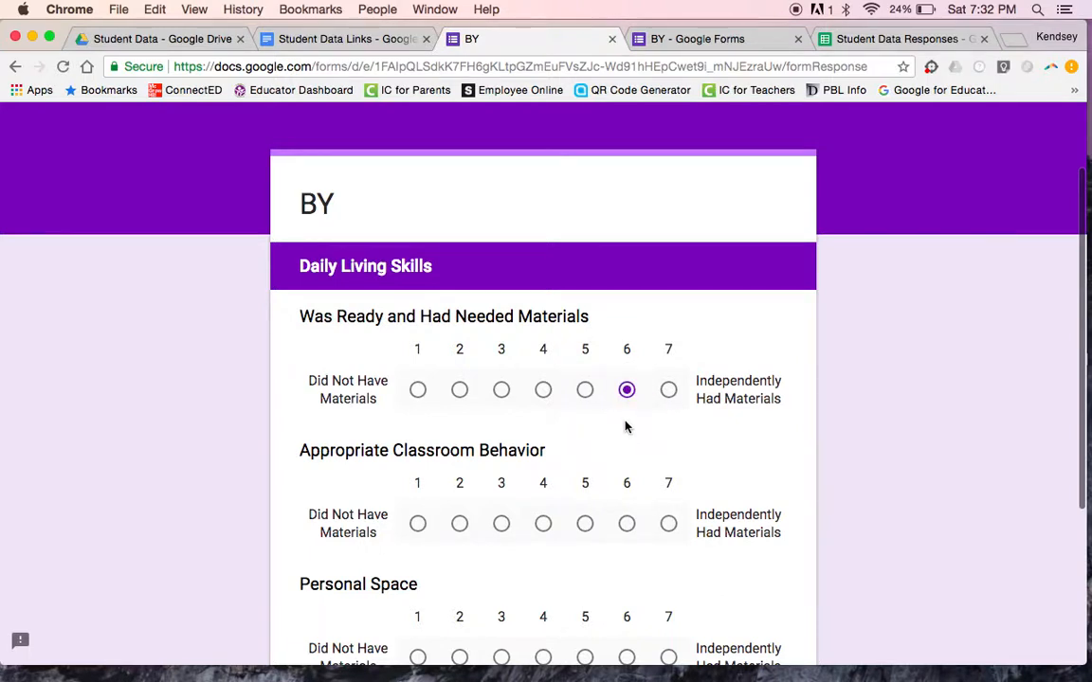
{"action": "scroll", "coordinate": [610, 463], "scroll_direction": "down", "scroll_amount": 2}
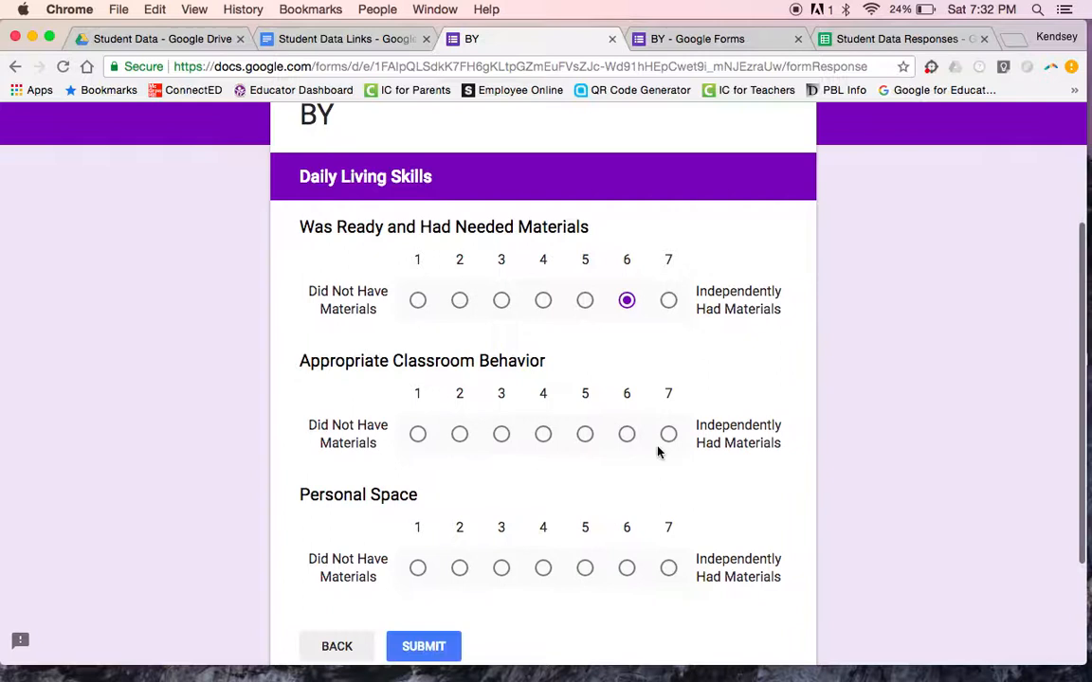
{"action": "left_click", "coordinate": [668, 437]}
{"action": "scroll", "coordinate": [595, 487], "scroll_direction": "down", "scroll_amount": 2}
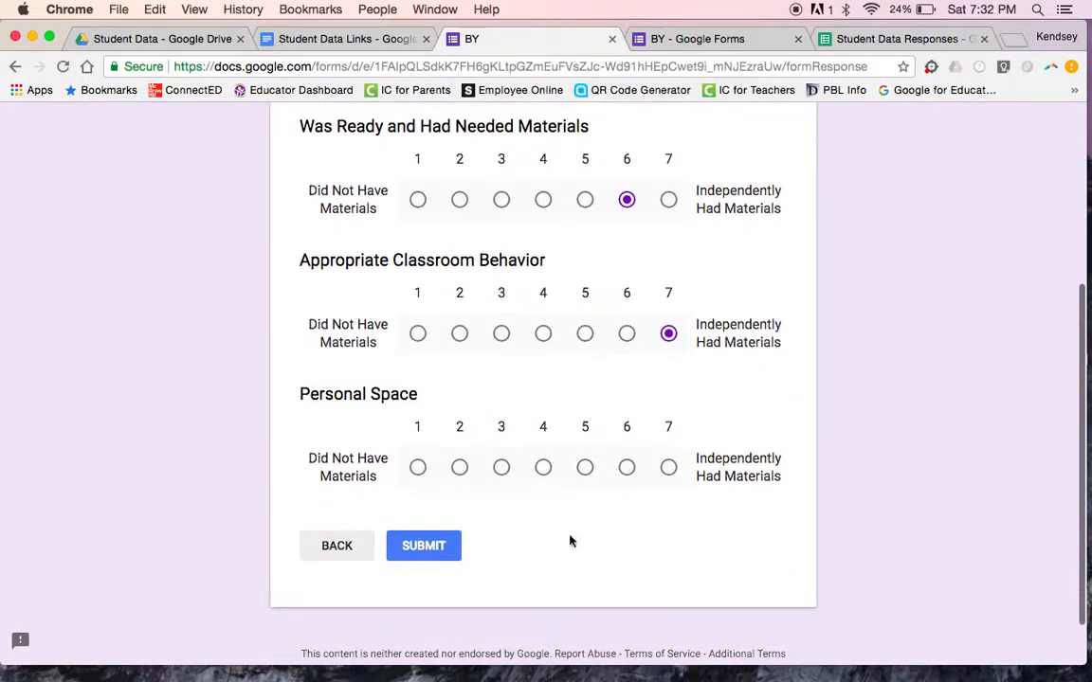
{"action": "left_click", "coordinate": [542, 470]}
{"action": "scroll", "coordinate": [645, 295], "scroll_direction": "up", "scroll_amount": 3}
{"action": "scroll", "coordinate": [648, 295], "scroll_direction": "down", "scroll_amount": 2}
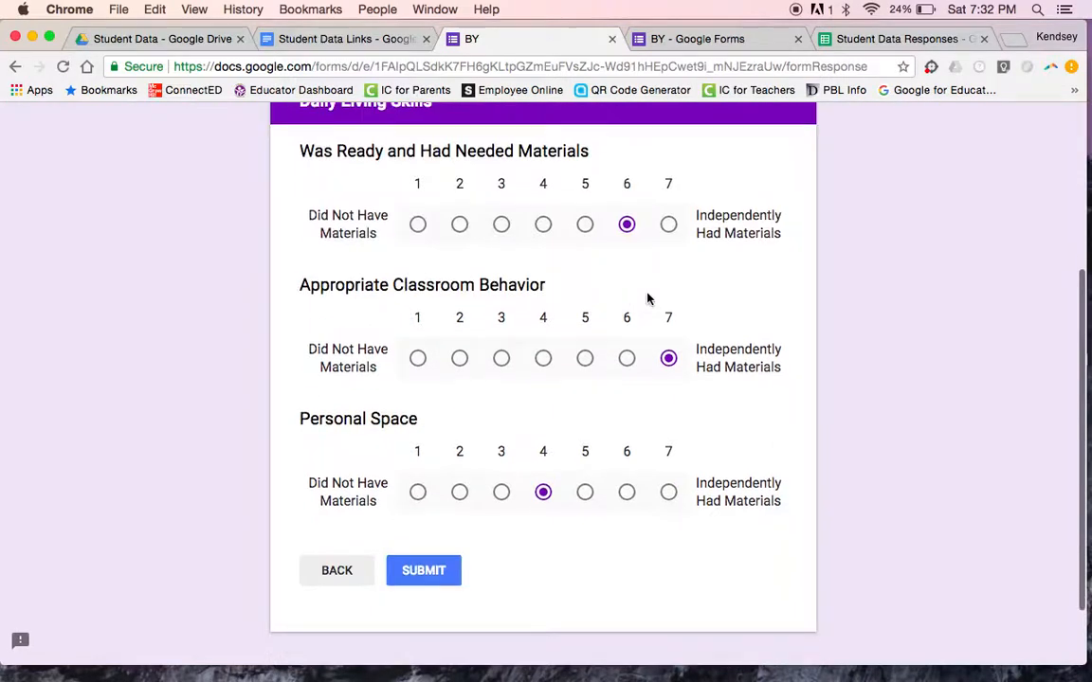
{"action": "left_click", "coordinate": [423, 572]}
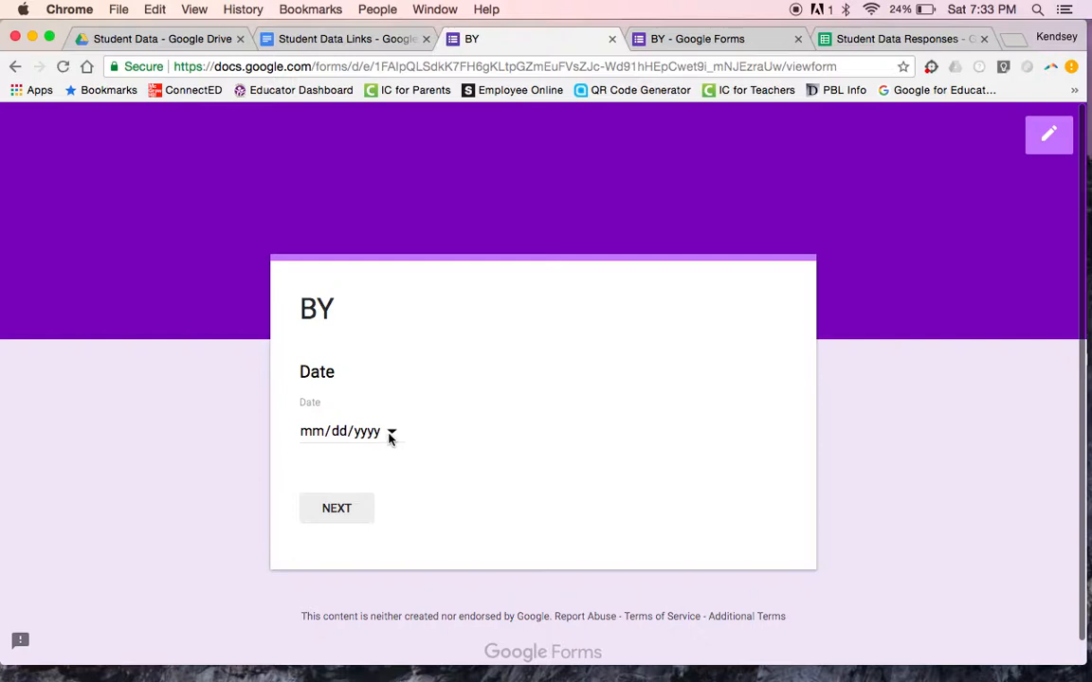
Step: Submit a second response dated 07/03/2018 rated 4, 3 and 7, then start a blank response
{"action": "left_click", "coordinate": [392, 433]}
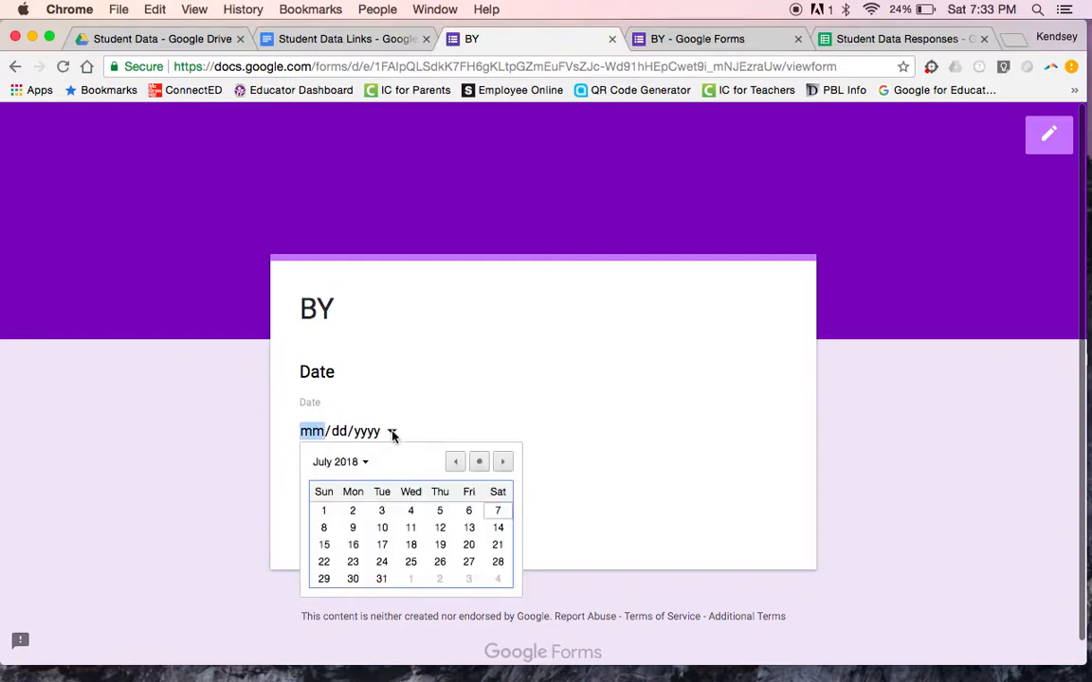
{"action": "left_click", "coordinate": [378, 511]}
{"action": "left_click", "coordinate": [337, 506]}
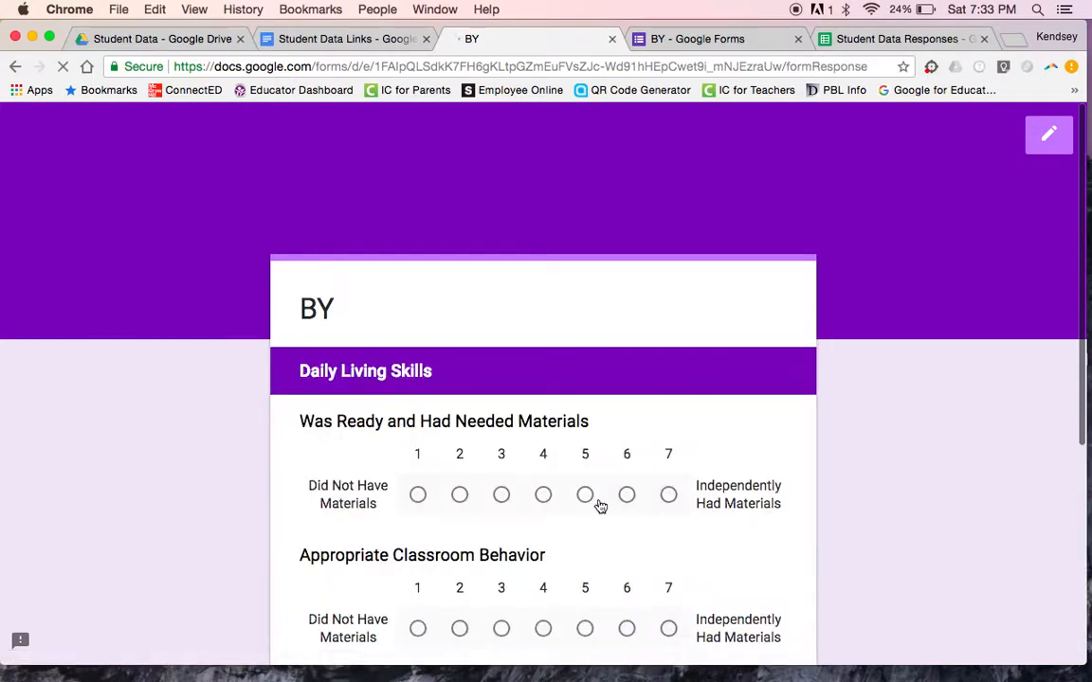
{"action": "scroll", "coordinate": [519, 533], "scroll_direction": "down", "scroll_amount": 3}
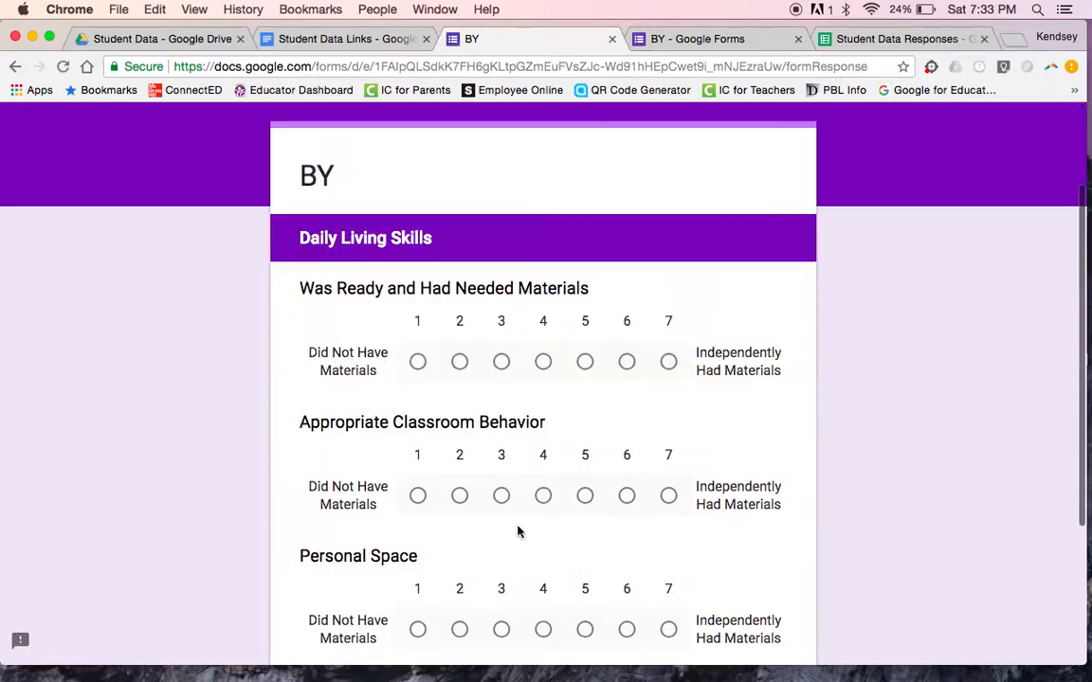
{"action": "scroll", "coordinate": [543, 412], "scroll_direction": "down", "scroll_amount": 1}
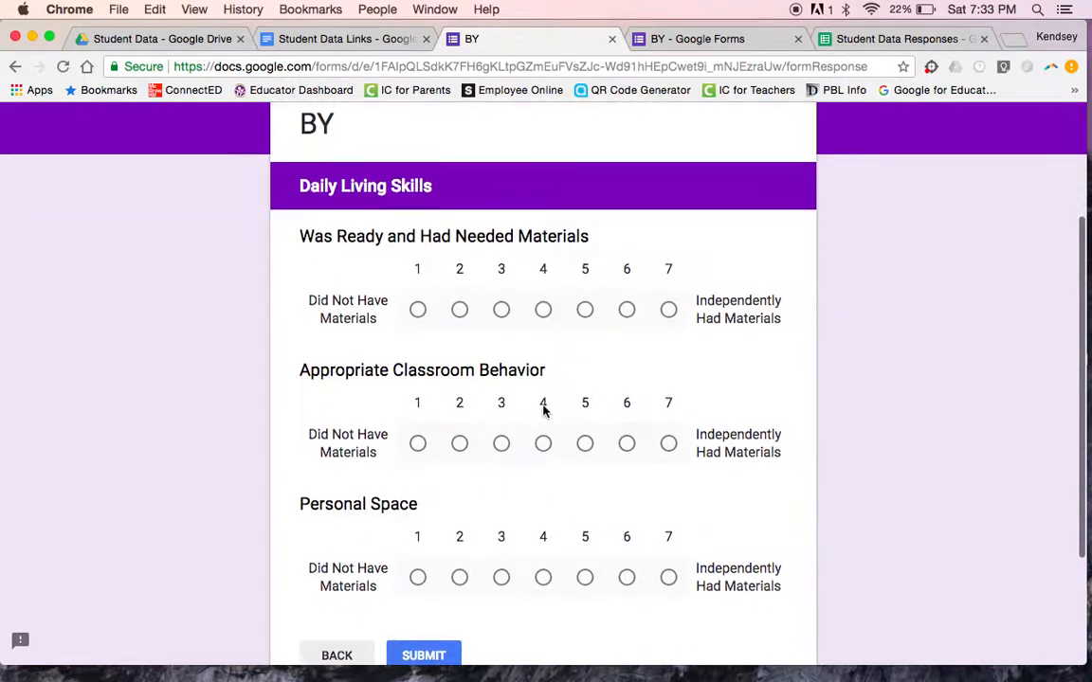
{"action": "left_click", "coordinate": [545, 312]}
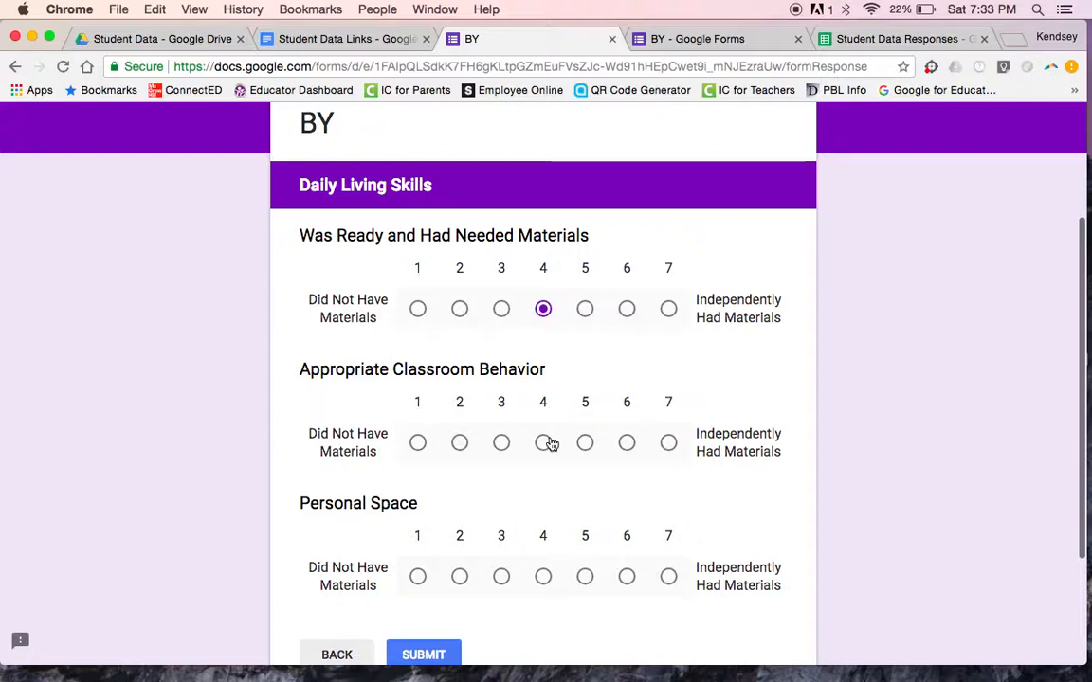
{"action": "left_click", "coordinate": [497, 445]}
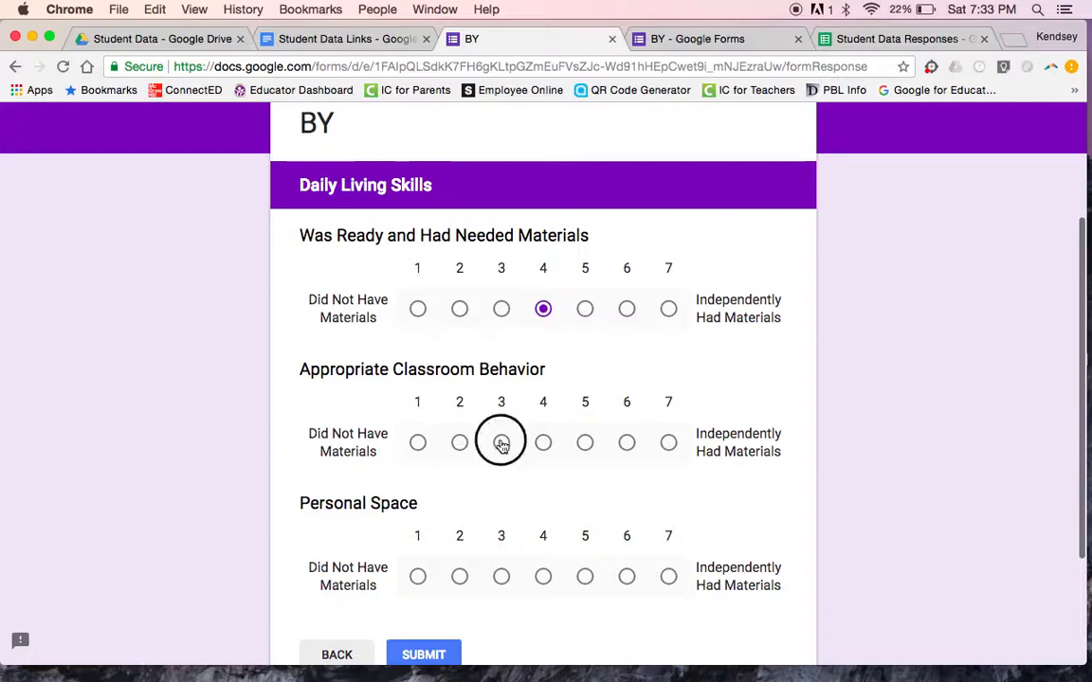
{"action": "scroll", "coordinate": [528, 458], "scroll_direction": "down", "scroll_amount": 1}
{"action": "scroll", "coordinate": [528, 457], "scroll_direction": "down", "scroll_amount": 3}
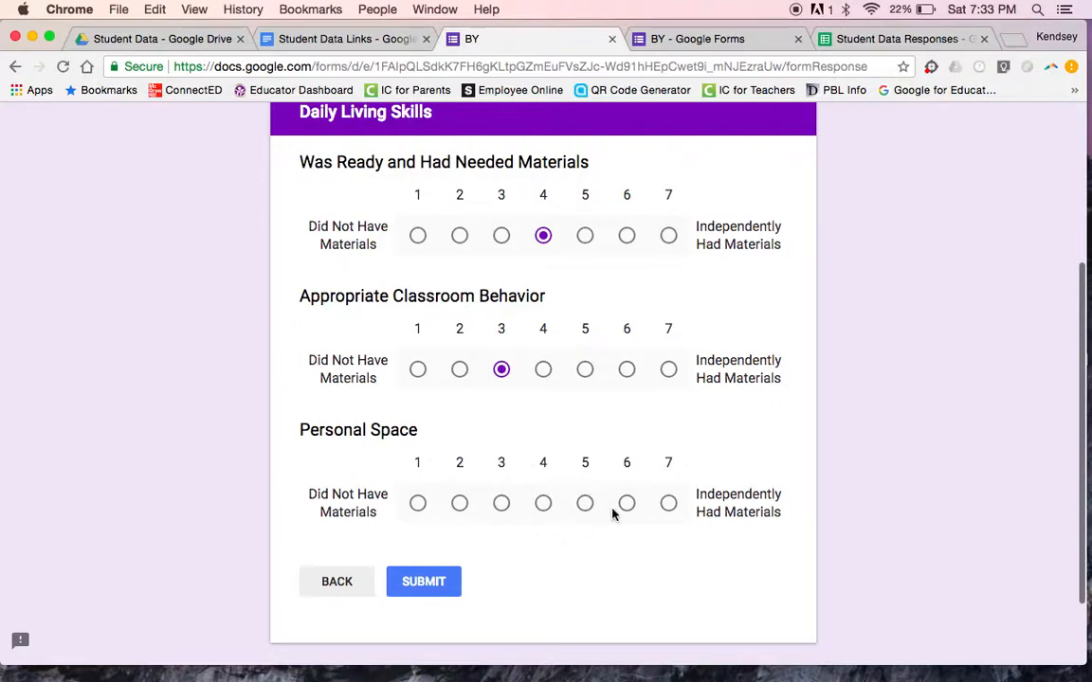
{"action": "left_click", "coordinate": [668, 504]}
{"action": "left_click", "coordinate": [424, 595]}
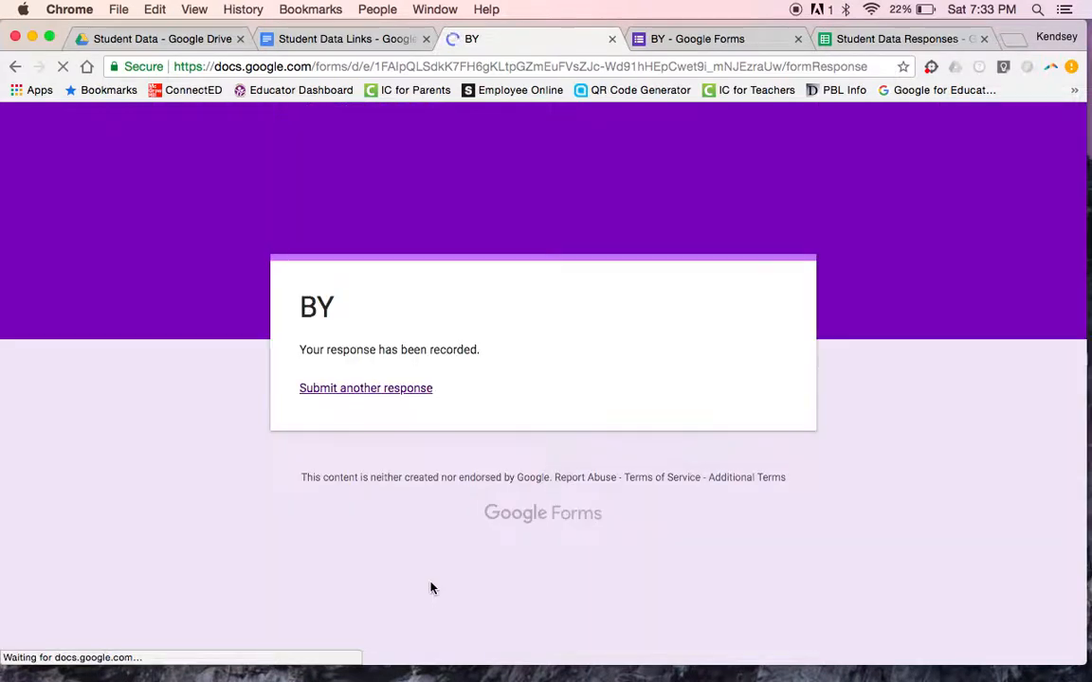
{"action": "left_click", "coordinate": [361, 389]}
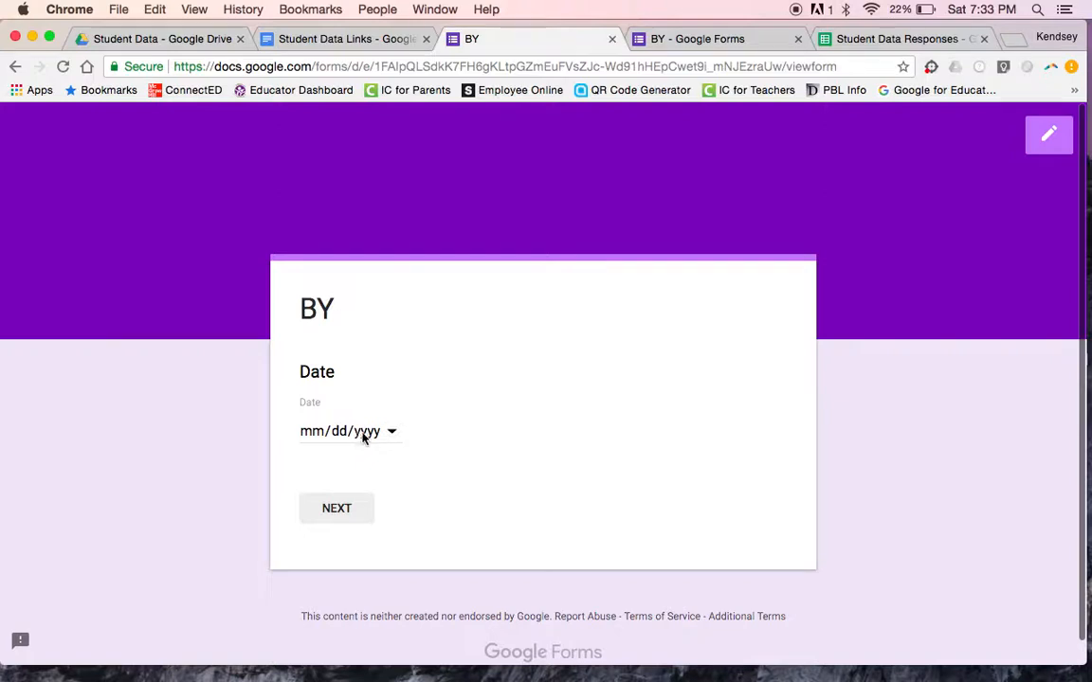
Step: Submit a BY response dated 07/04/2018 rated 5, 7 and 7, then start another response
{"action": "left_click", "coordinate": [392, 432]}
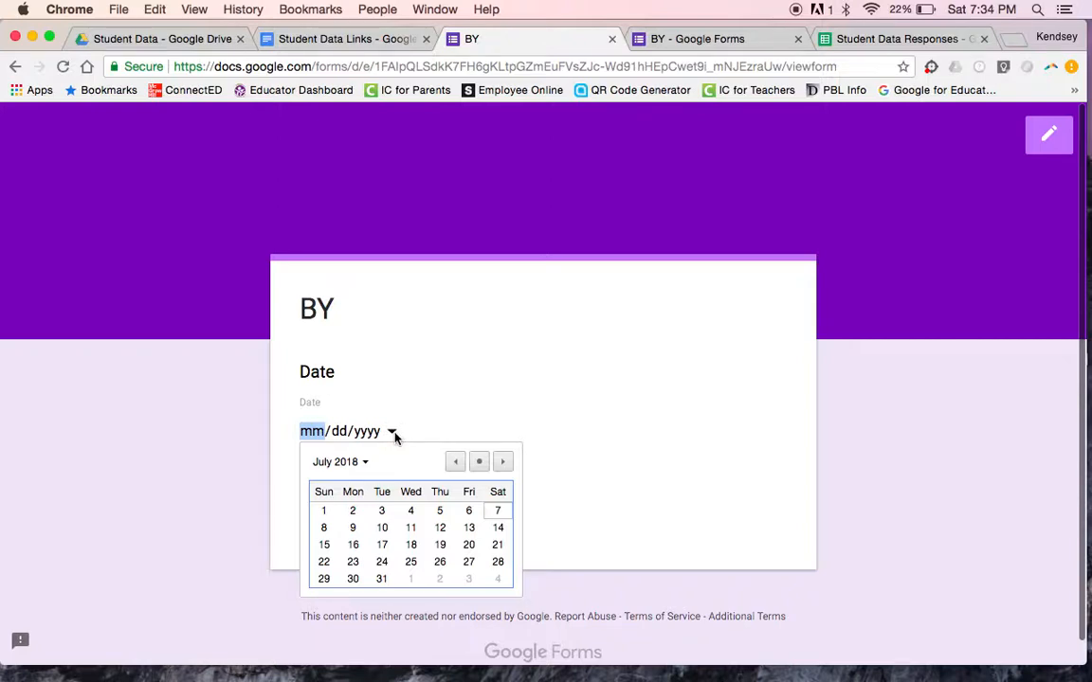
{"action": "left_click", "coordinate": [410, 512]}
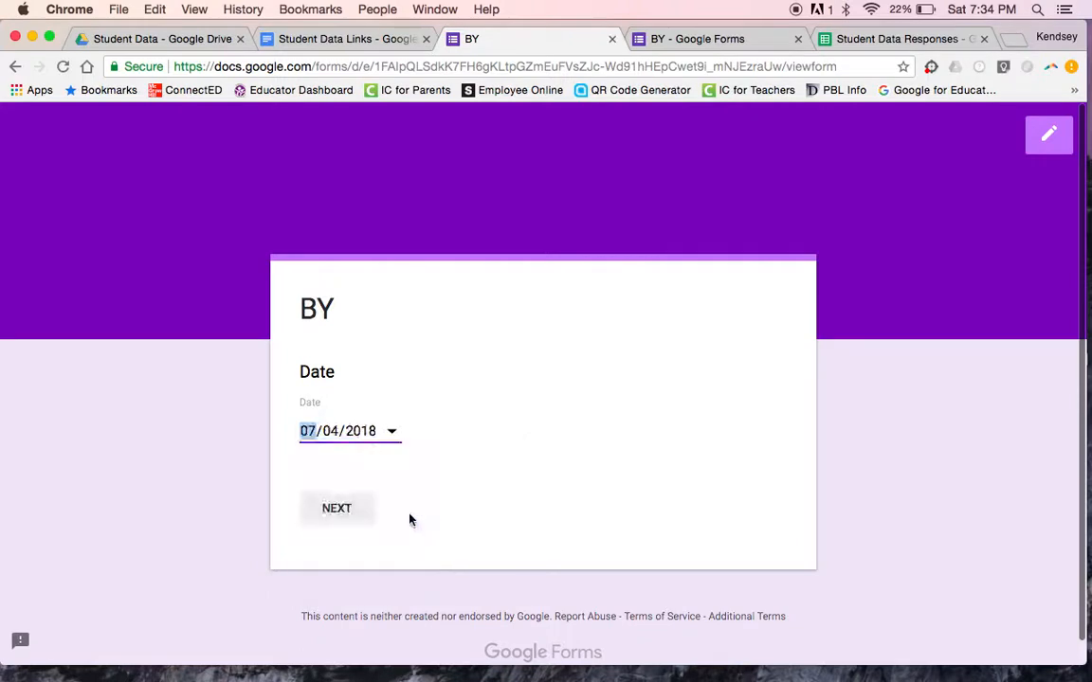
{"action": "left_click", "coordinate": [336, 512]}
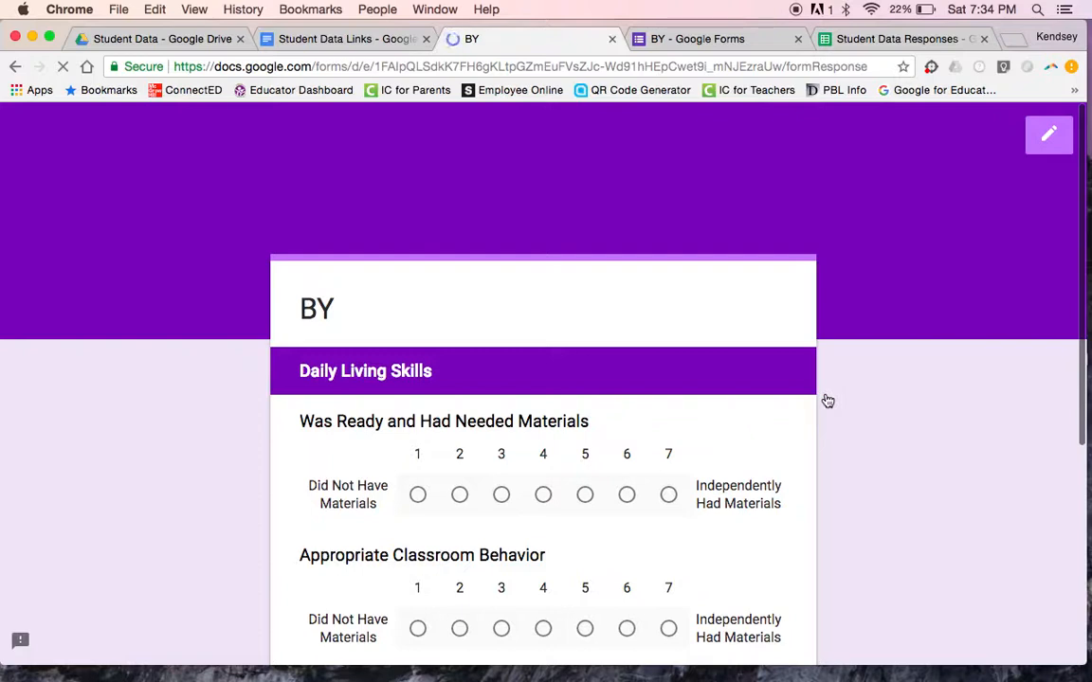
{"action": "scroll", "coordinate": [825, 399], "scroll_direction": "down", "scroll_amount": 2}
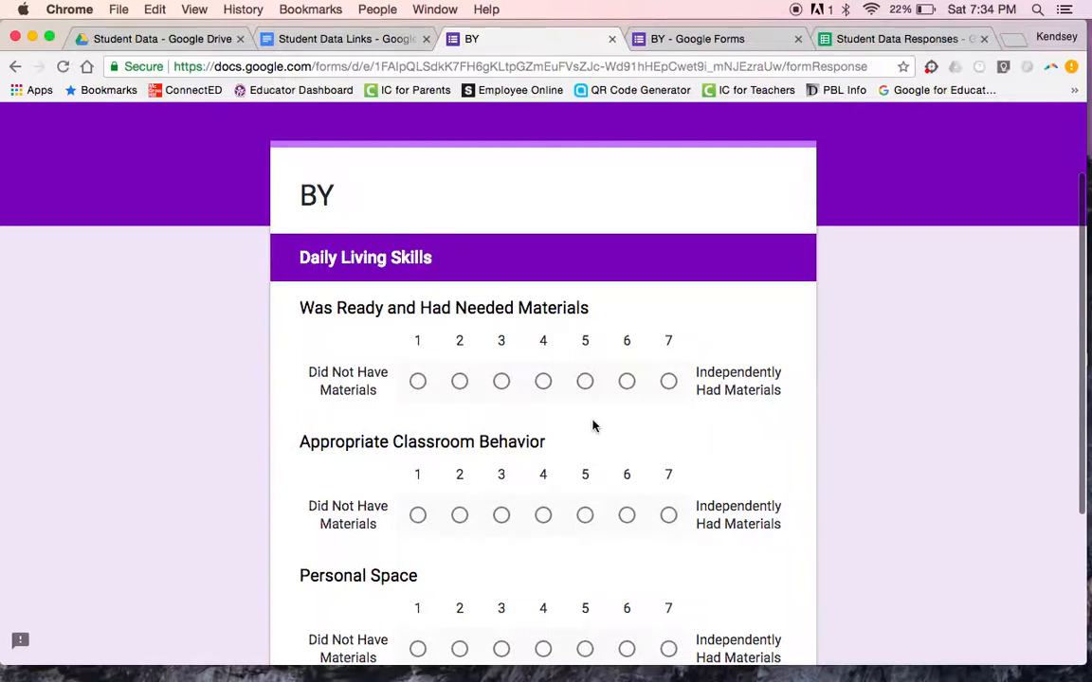
{"action": "left_click", "coordinate": [584, 383]}
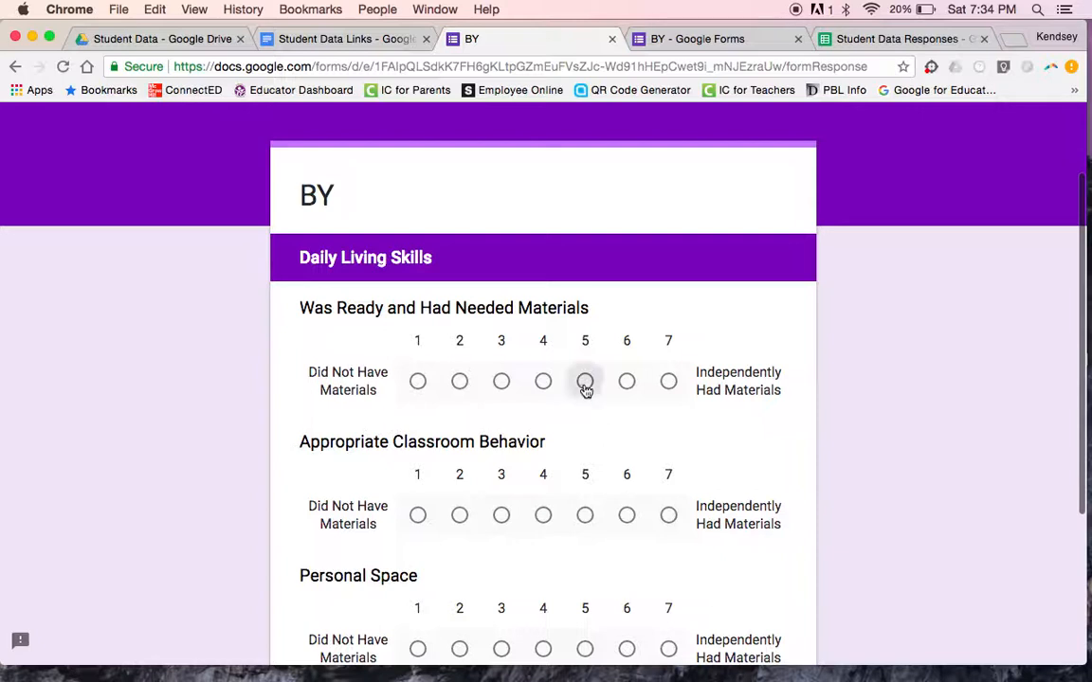
{"action": "scroll", "coordinate": [666, 436], "scroll_direction": "down", "scroll_amount": 1}
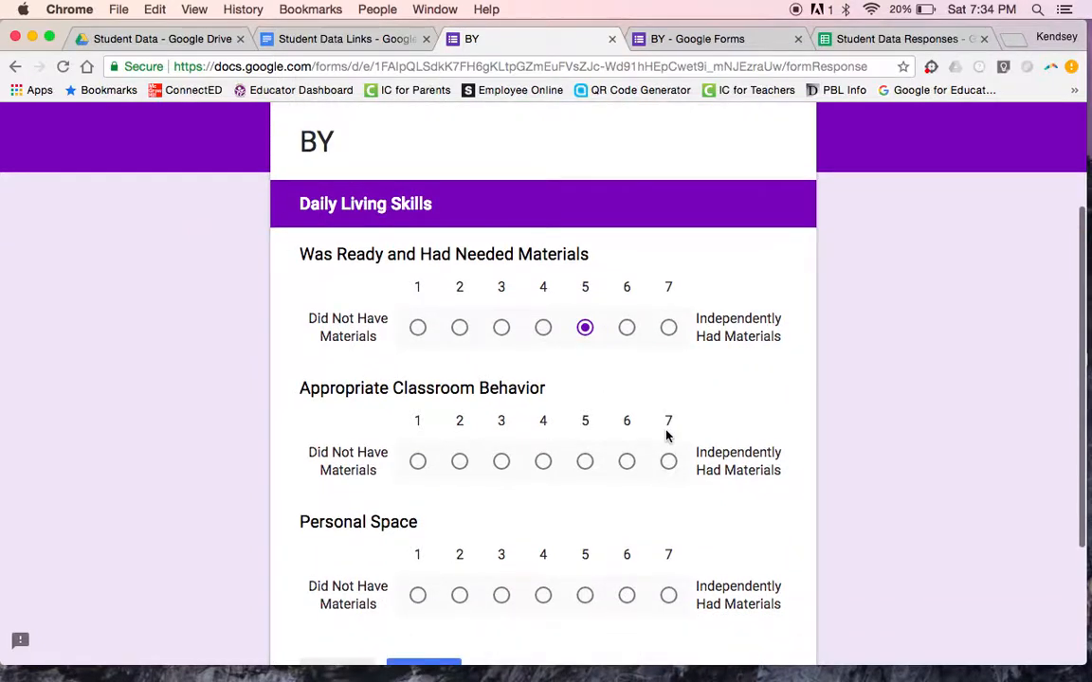
{"action": "scroll", "coordinate": [666, 436], "scroll_direction": "down", "scroll_amount": 1}
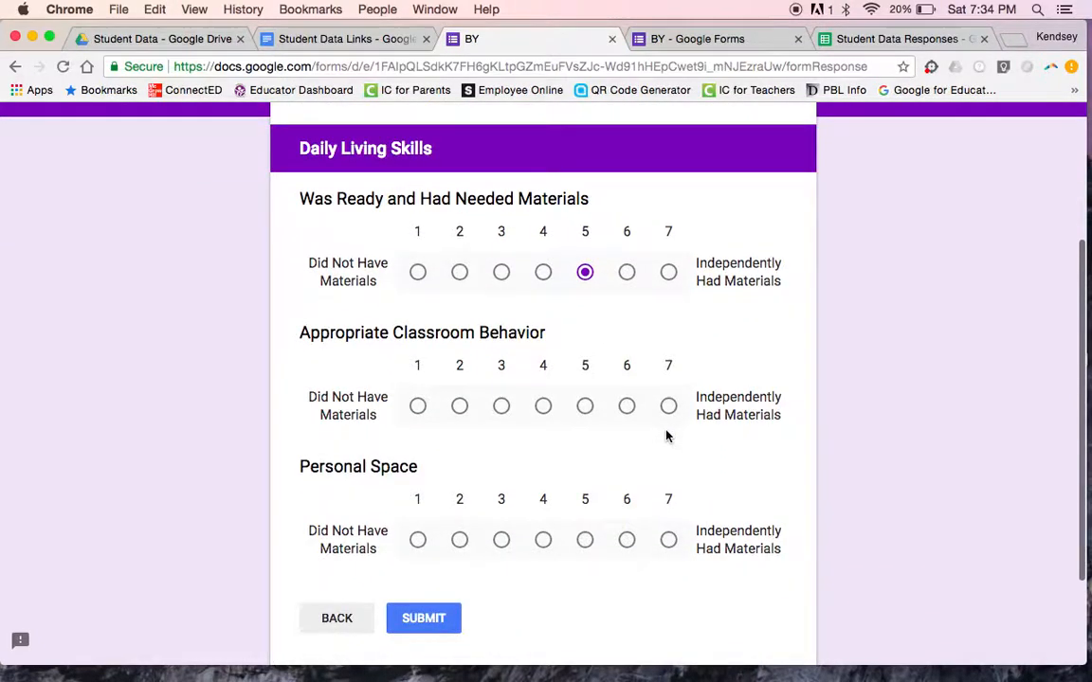
{"action": "left_click", "coordinate": [668, 407]}
{"action": "scroll", "coordinate": [743, 468], "scroll_direction": "down", "scroll_amount": 2}
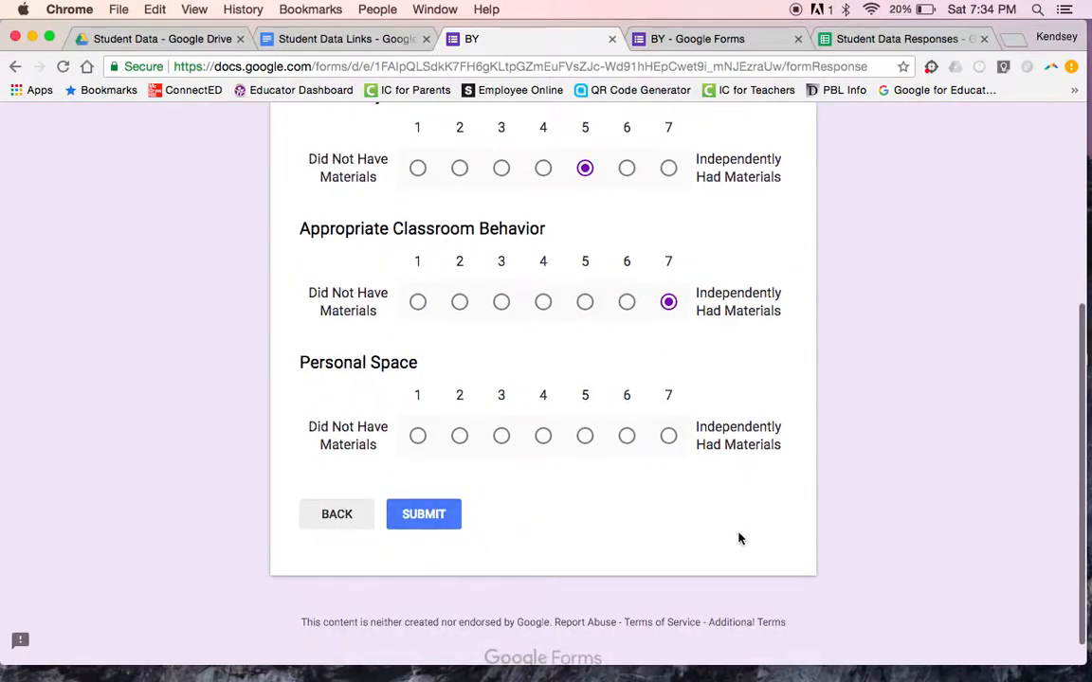
{"action": "left_click", "coordinate": [668, 436]}
{"action": "left_click", "coordinate": [424, 515]}
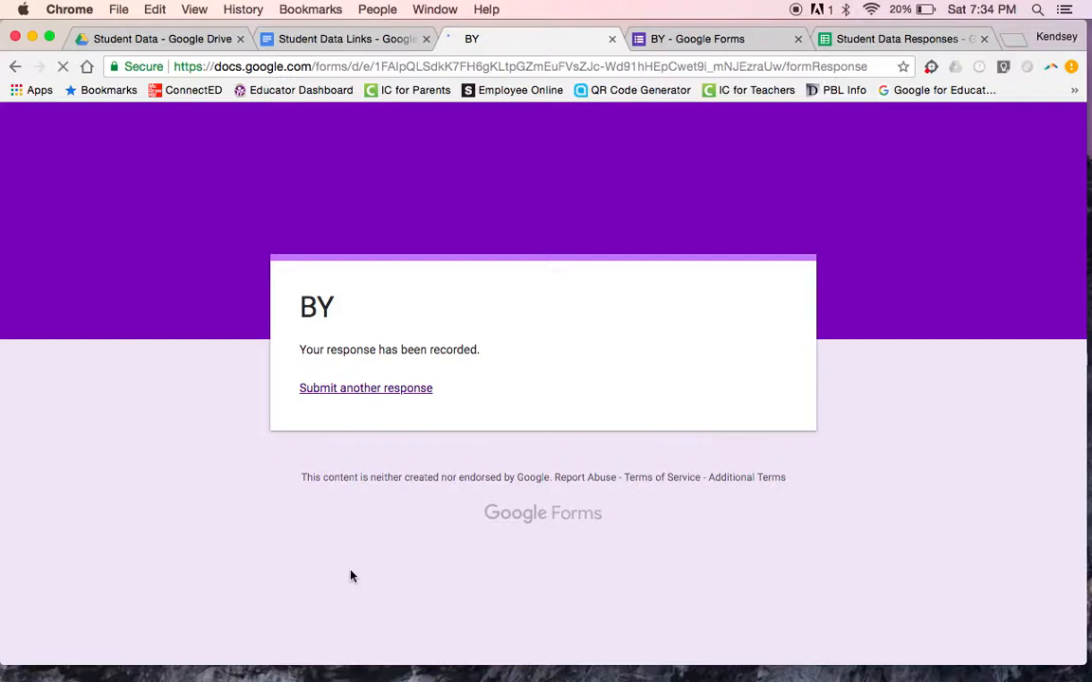
{"action": "left_click", "coordinate": [350, 389]}
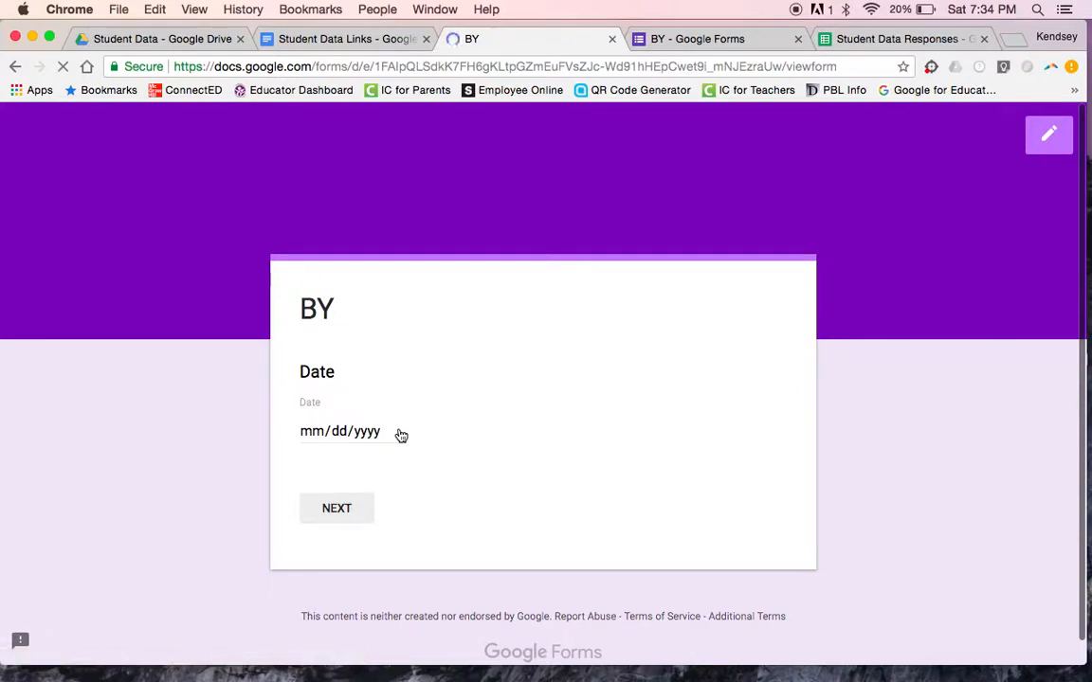
Step: Submit a 07/05/2018 response rating Was Ready, Classroom Behavior and Personal Space each 6, then start another
{"action": "left_click", "coordinate": [367, 435]}
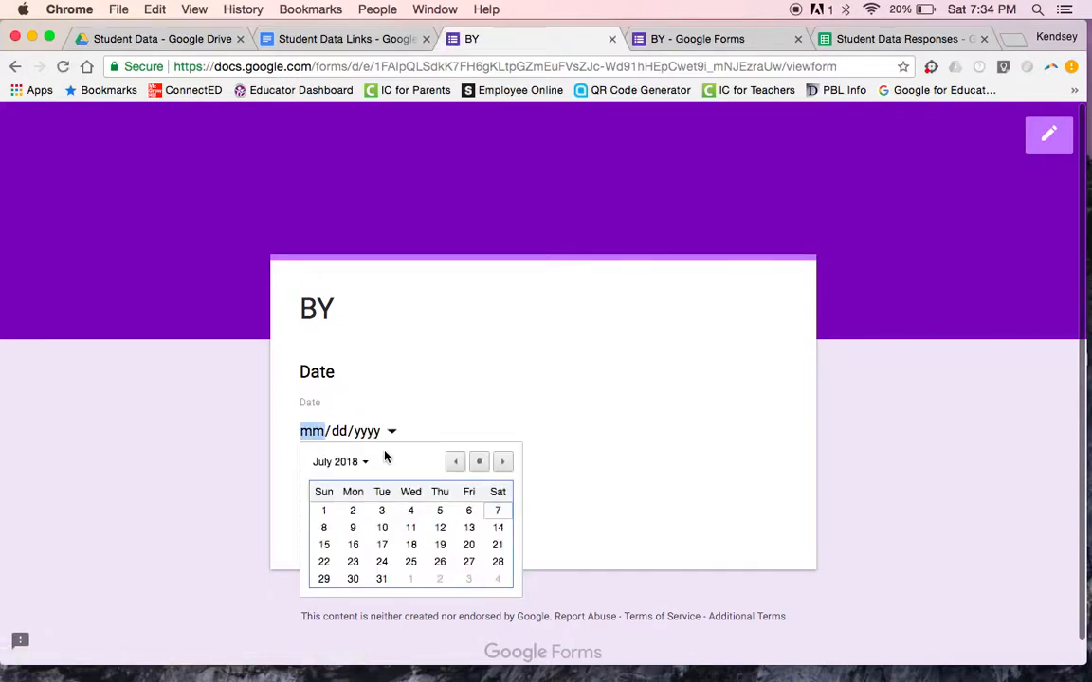
{"action": "left_click", "coordinate": [440, 511]}
{"action": "left_click", "coordinate": [334, 514]}
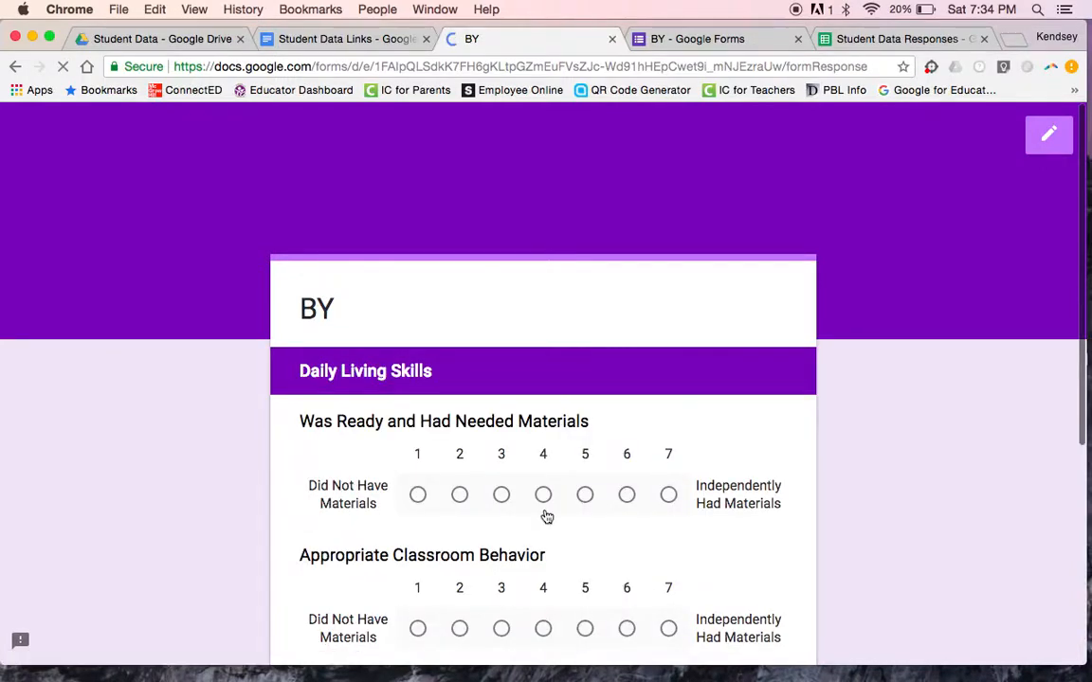
{"action": "scroll", "coordinate": [547, 516], "scroll_direction": "down", "scroll_amount": 2}
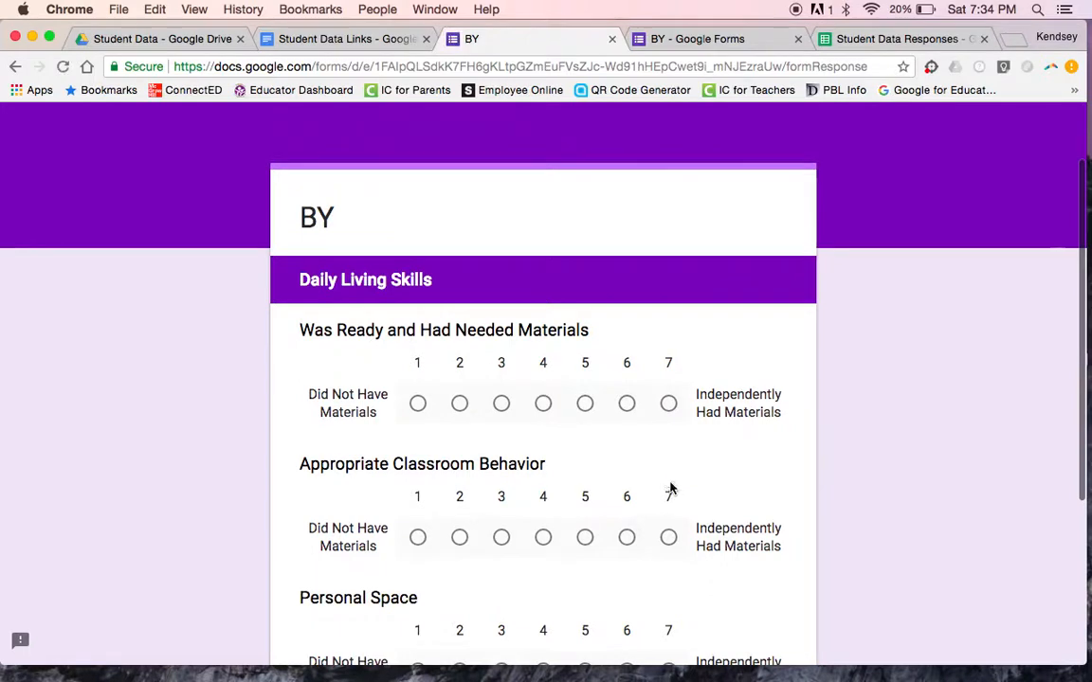
{"action": "left_click", "coordinate": [627, 403]}
{"action": "scroll", "coordinate": [626, 408], "scroll_direction": "down", "scroll_amount": 3}
{"action": "left_click", "coordinate": [626, 414]}
{"action": "left_click", "coordinate": [629, 557]}
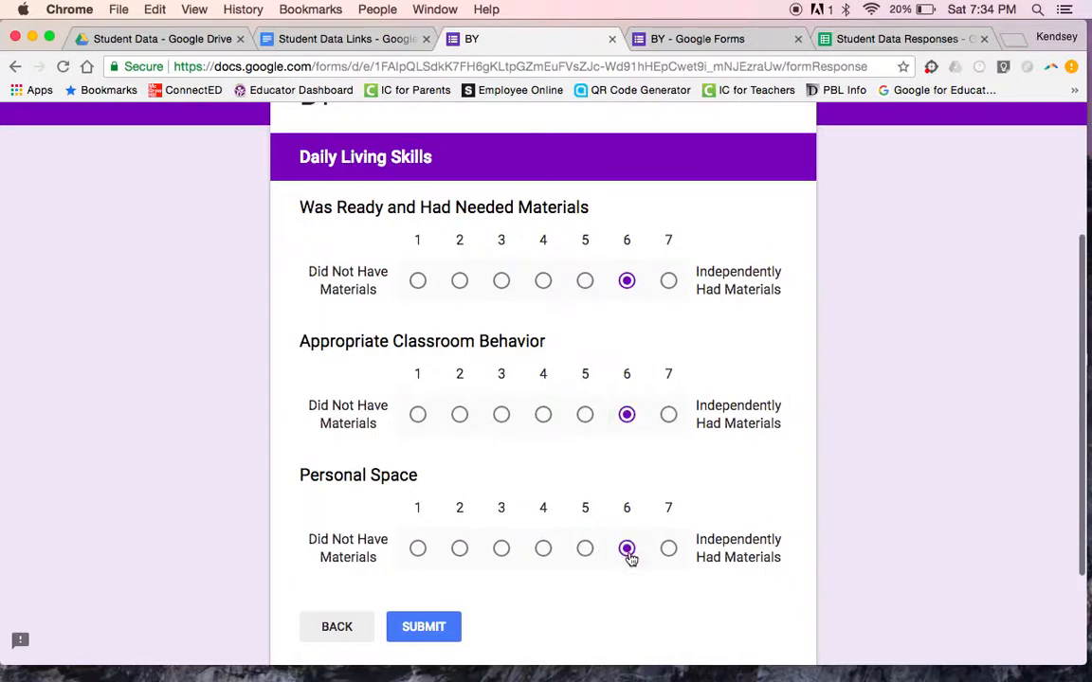
{"action": "left_click", "coordinate": [423, 627]}
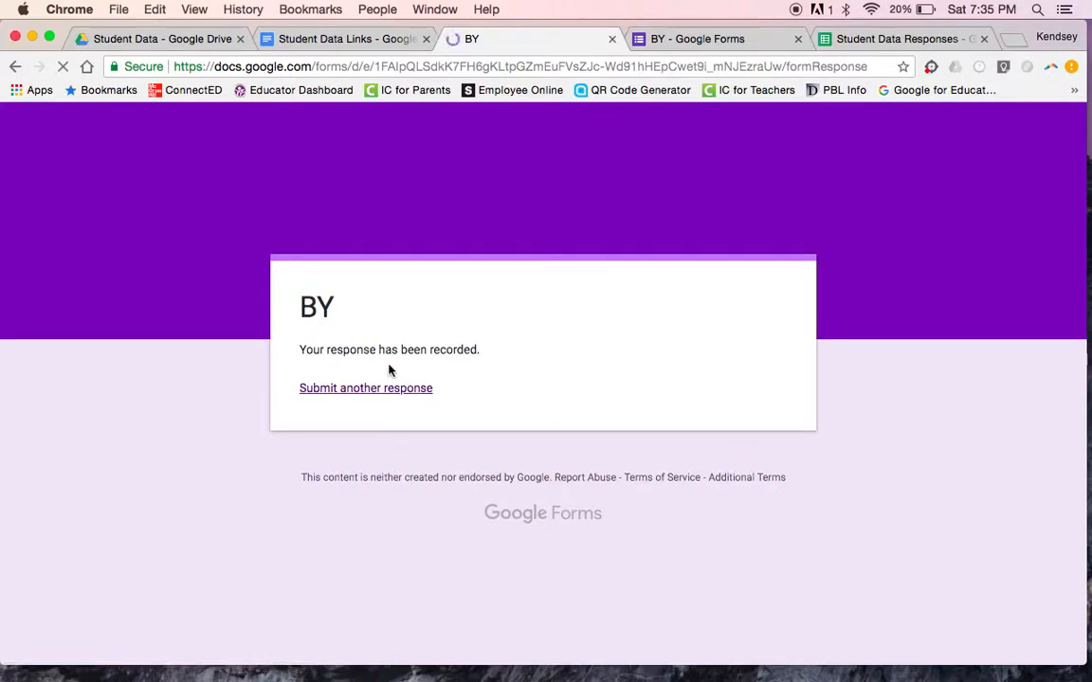
{"action": "left_click", "coordinate": [366, 391]}
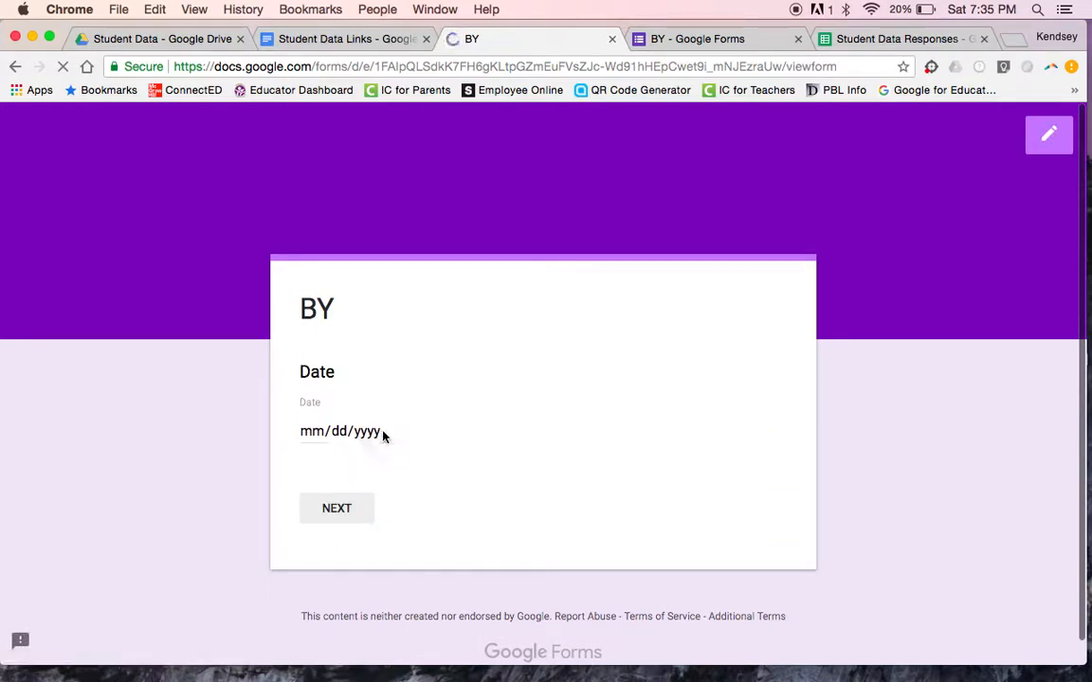
Step: Submit a 07/06/2018 response rating all three skills 7, then go to the Student Data Responses spreadsheet
{"action": "left_click", "coordinate": [391, 434]}
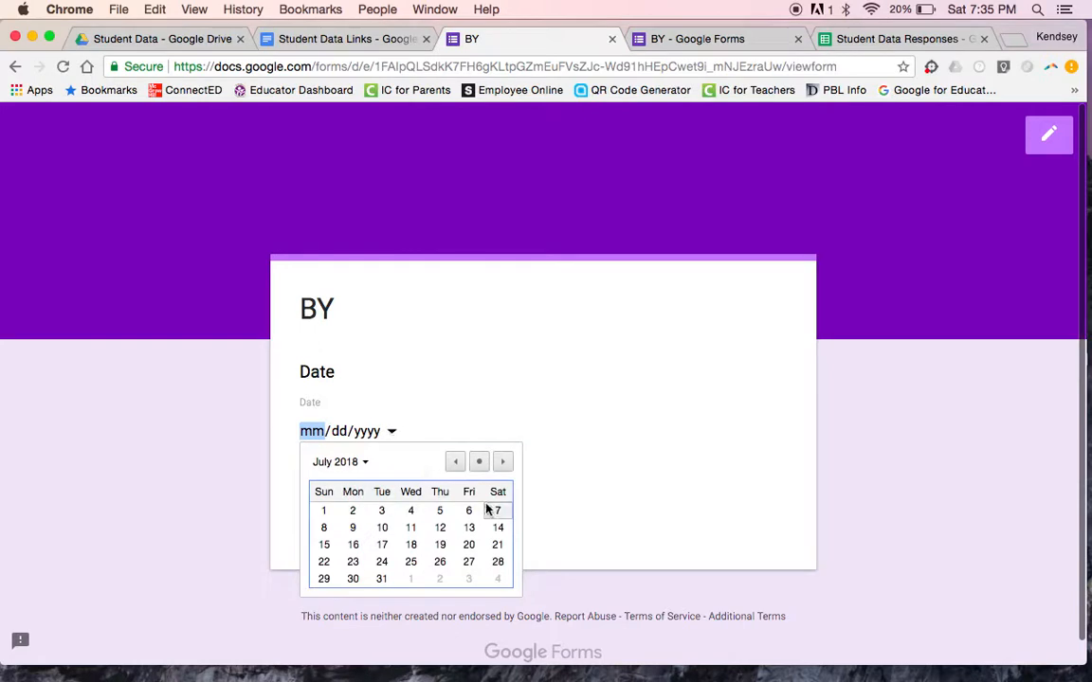
{"action": "left_click", "coordinate": [468, 510]}
{"action": "left_click", "coordinate": [322, 509]}
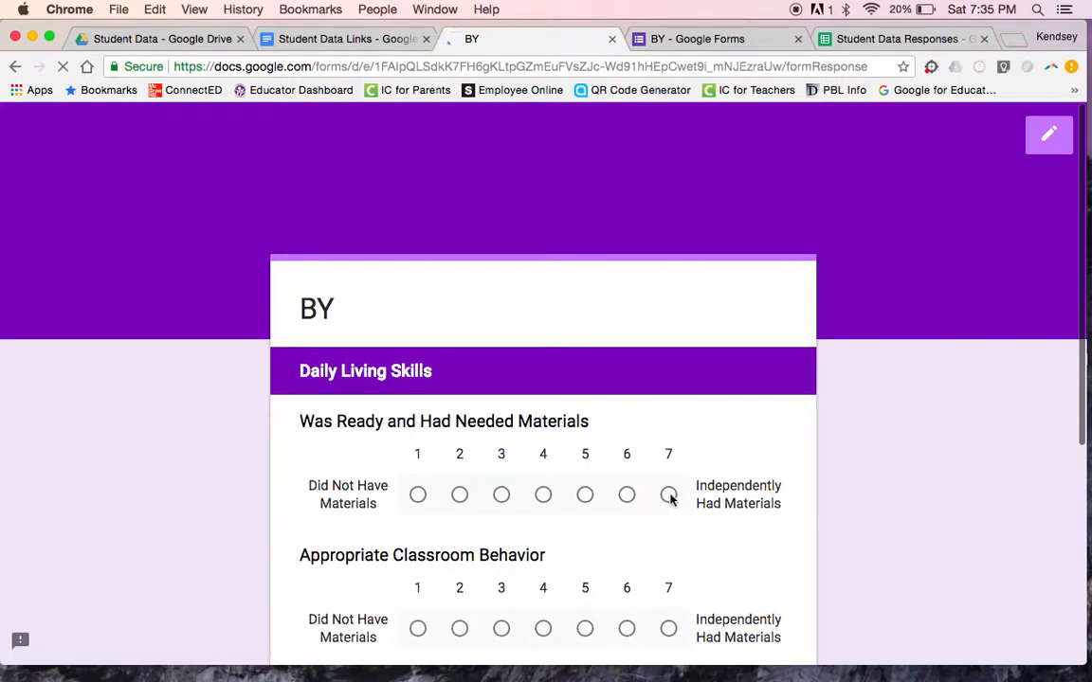
{"action": "scroll", "coordinate": [677, 511], "scroll_direction": "down", "scroll_amount": 3}
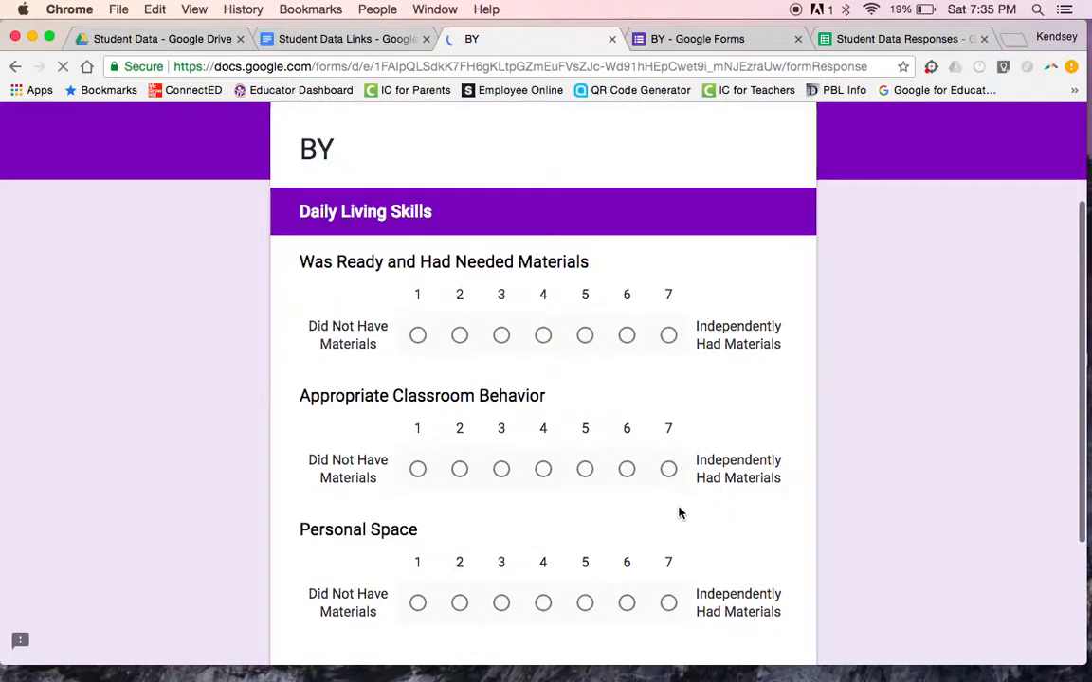
{"action": "left_click", "coordinate": [669, 338]}
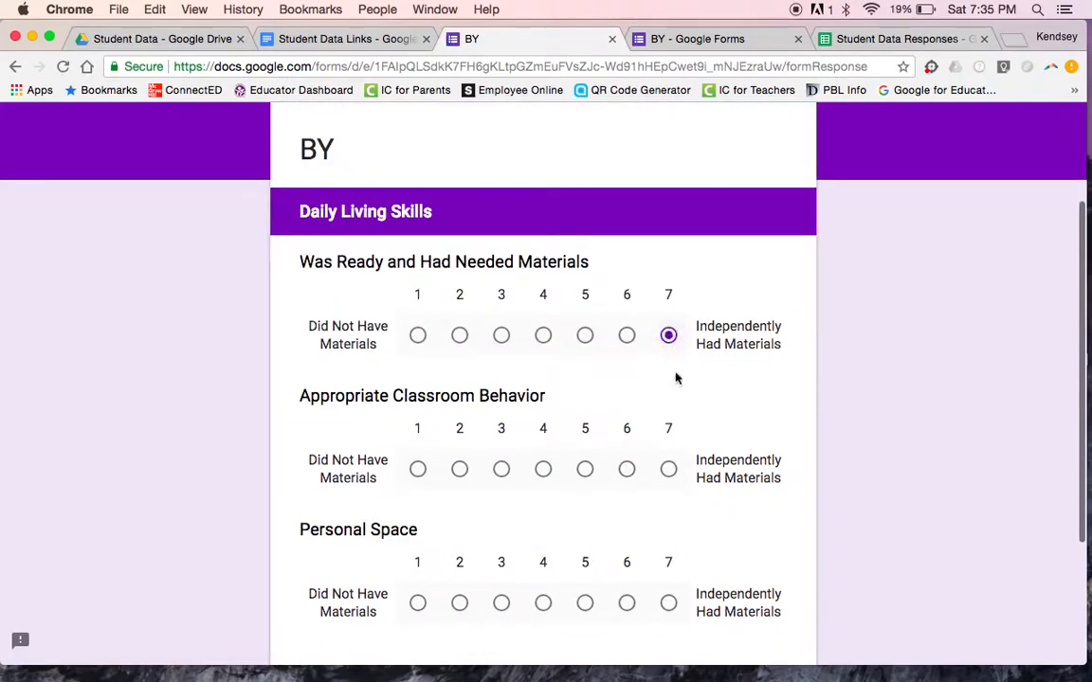
{"action": "left_click", "coordinate": [670, 473]}
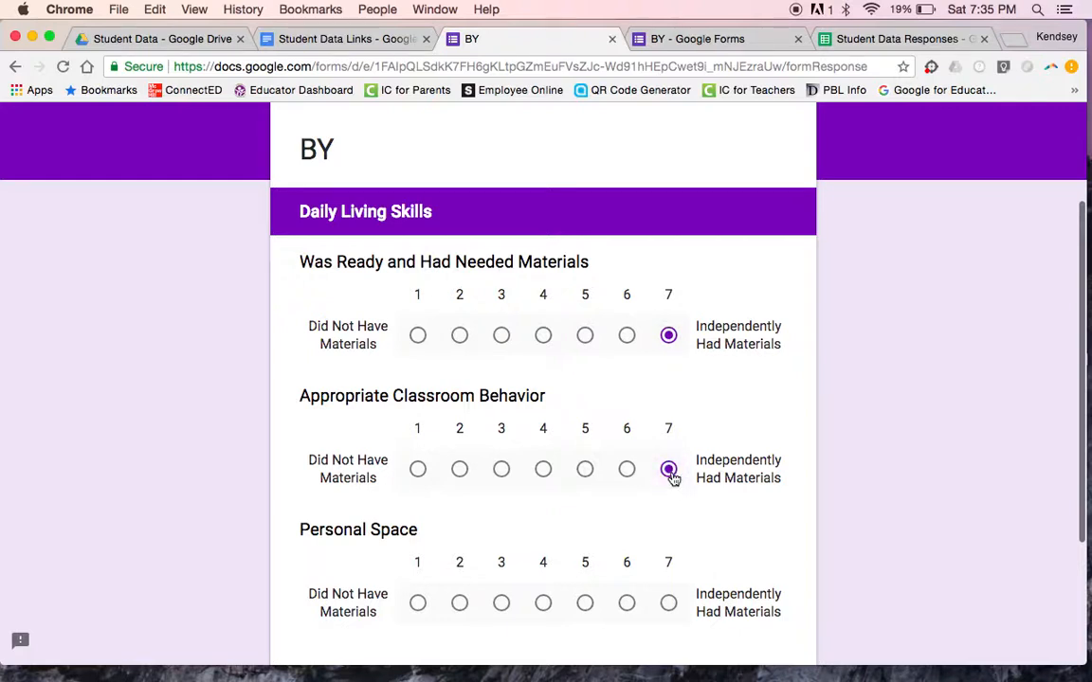
{"action": "left_click", "coordinate": [668, 603]}
{"action": "scroll", "coordinate": [707, 614], "scroll_direction": "down", "scroll_amount": 3}
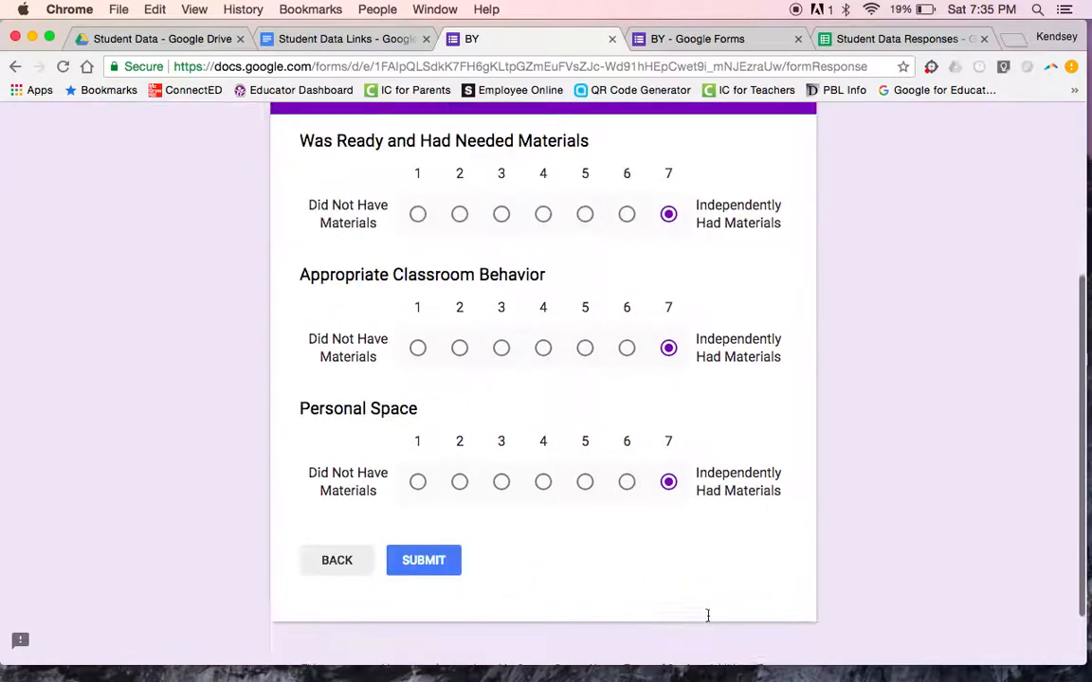
{"action": "scroll", "coordinate": [707, 616], "scroll_direction": "down", "scroll_amount": 2}
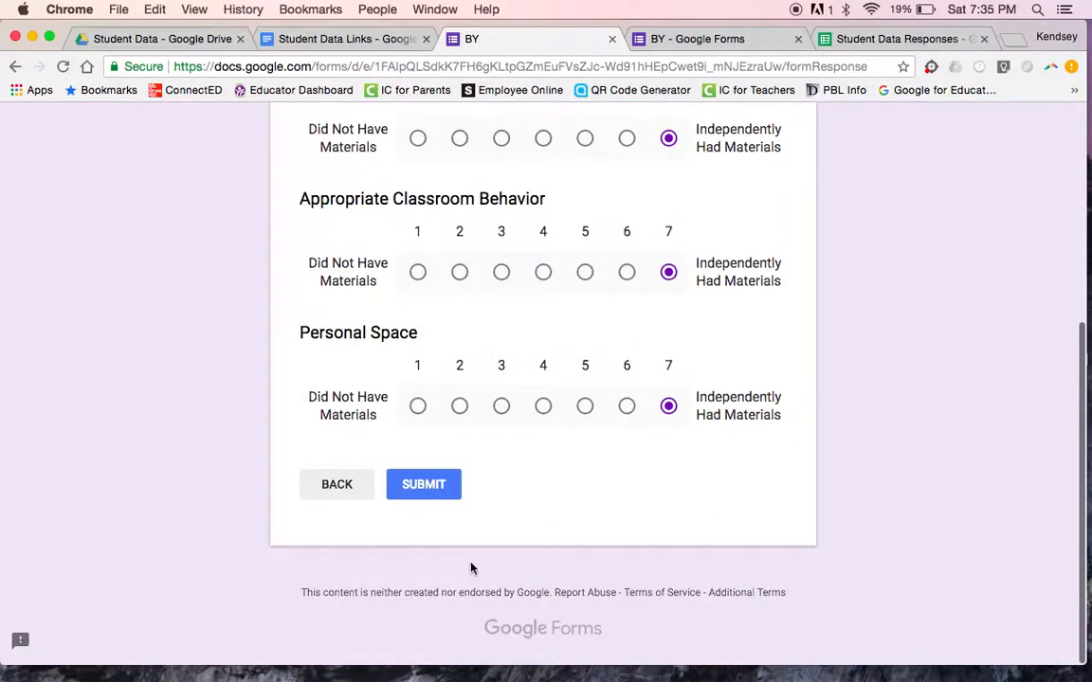
{"action": "left_click", "coordinate": [424, 484]}
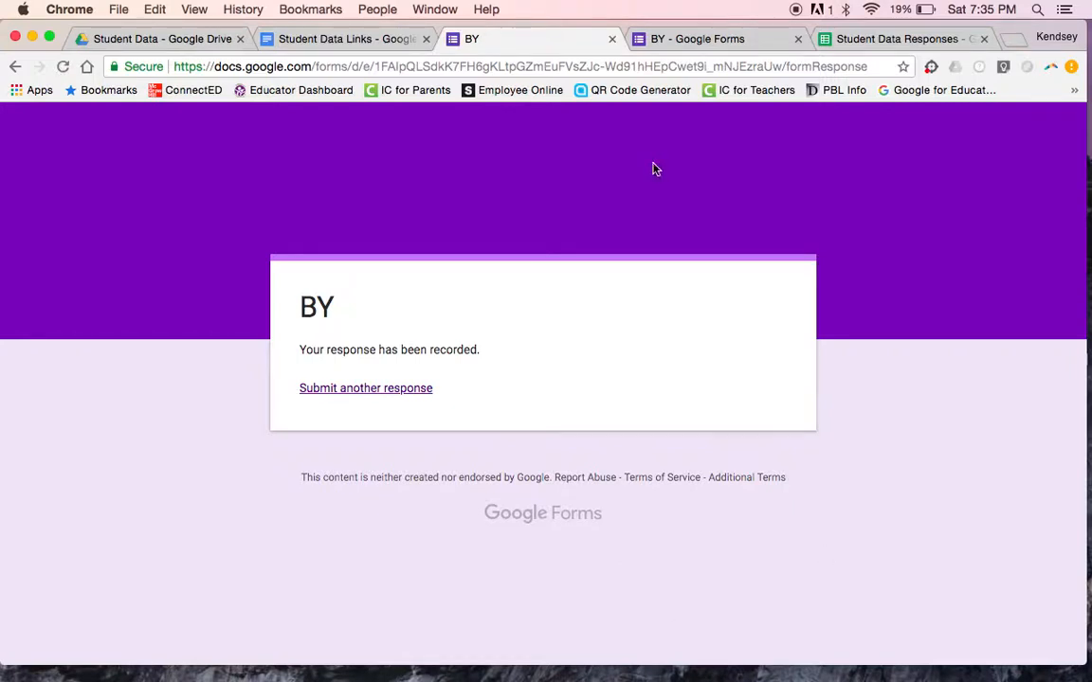
{"action": "left_click", "coordinate": [846, 42]}
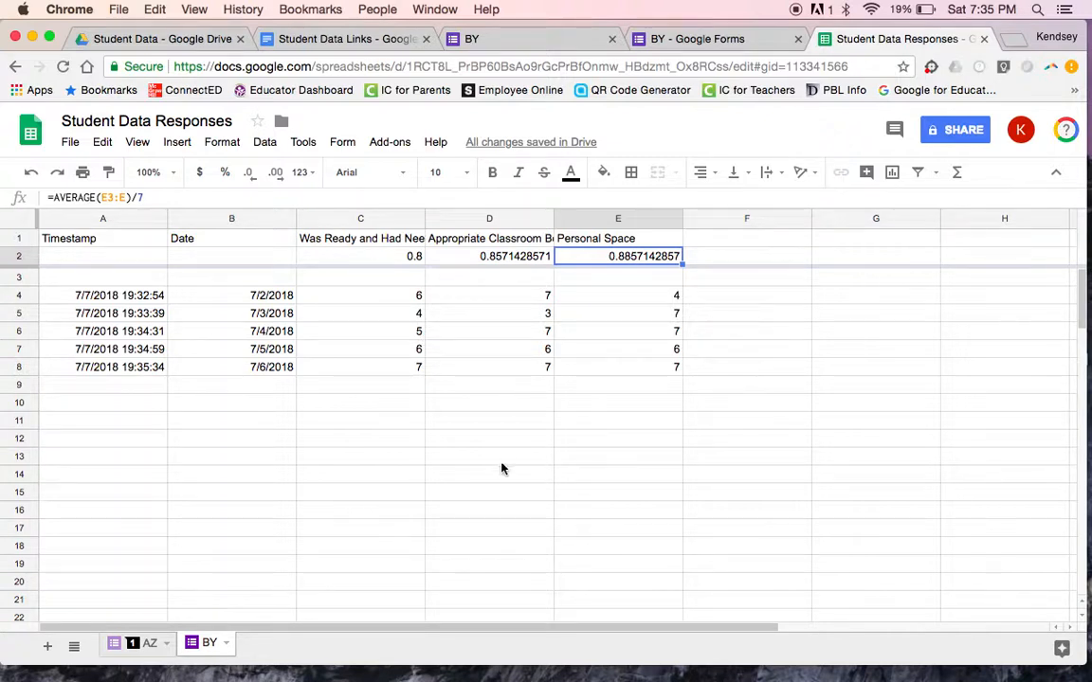
{"action": "left_click_drag", "start_coordinate": [414, 259], "coordinate": [585, 260]}
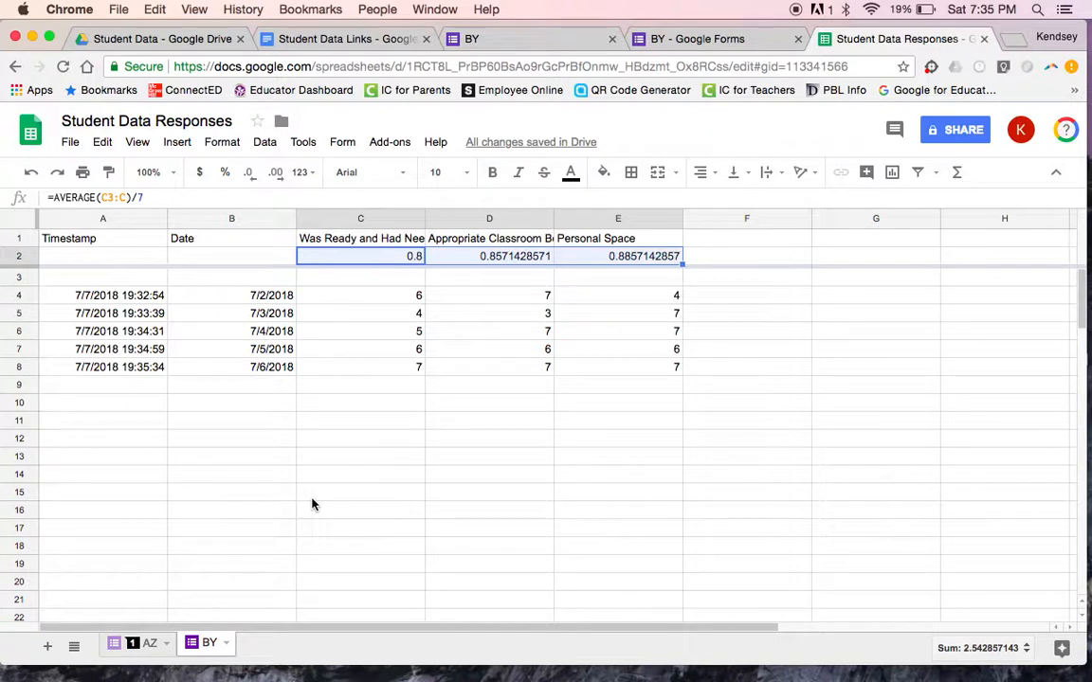
{"action": "left_click", "coordinate": [351, 299]}
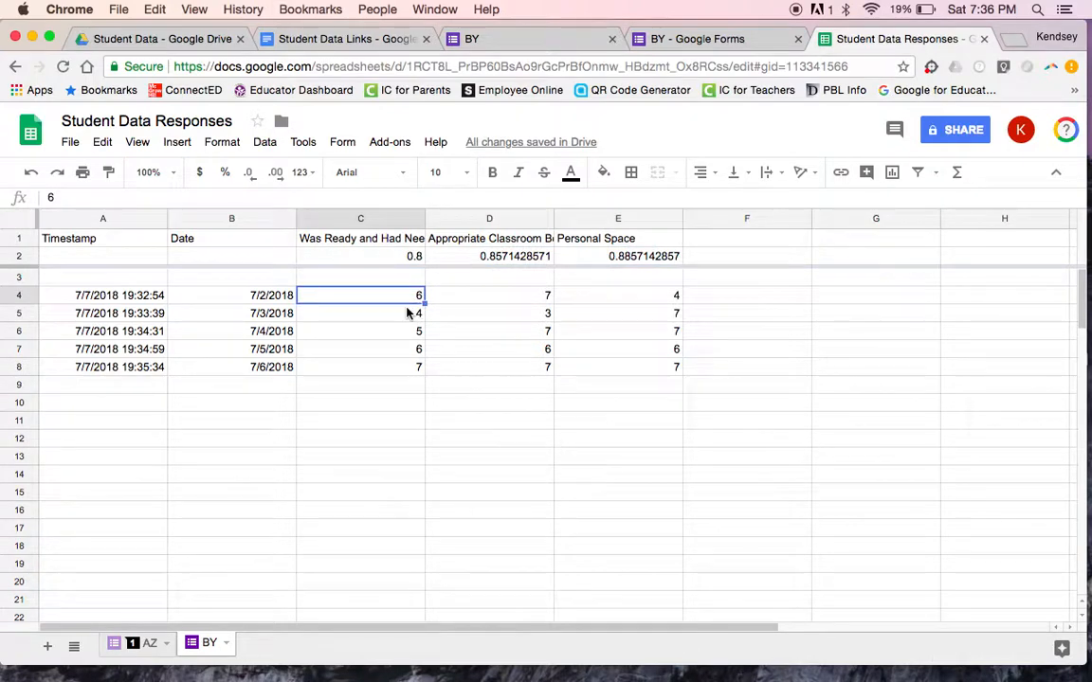
{"action": "left_click", "coordinate": [482, 301]}
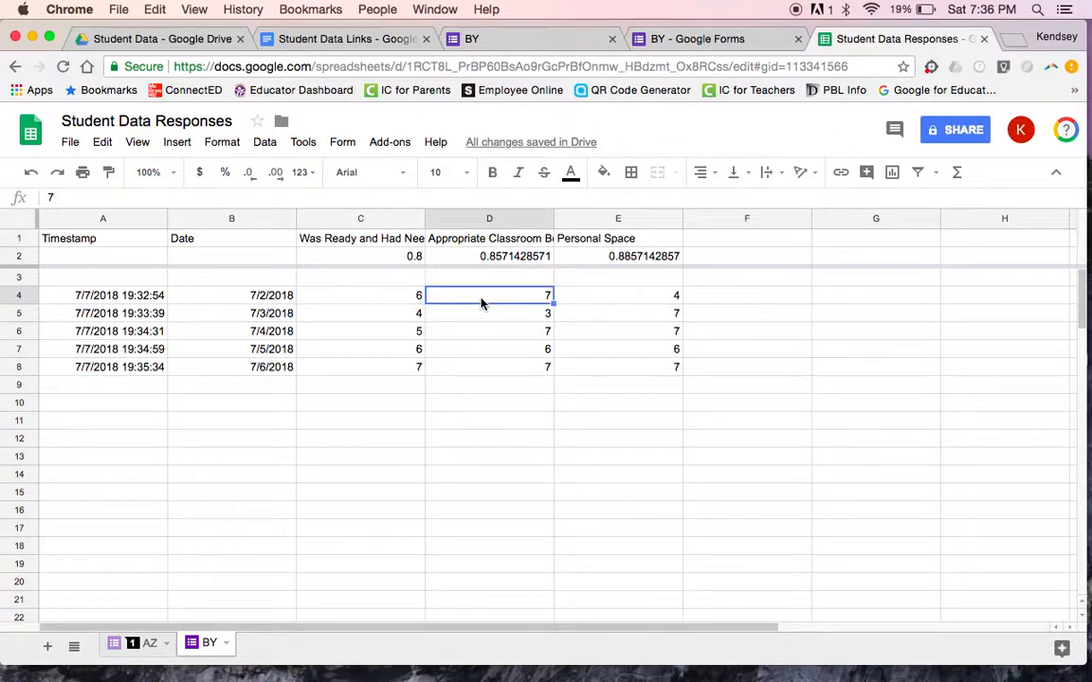
{"action": "left_click", "coordinate": [393, 258]}
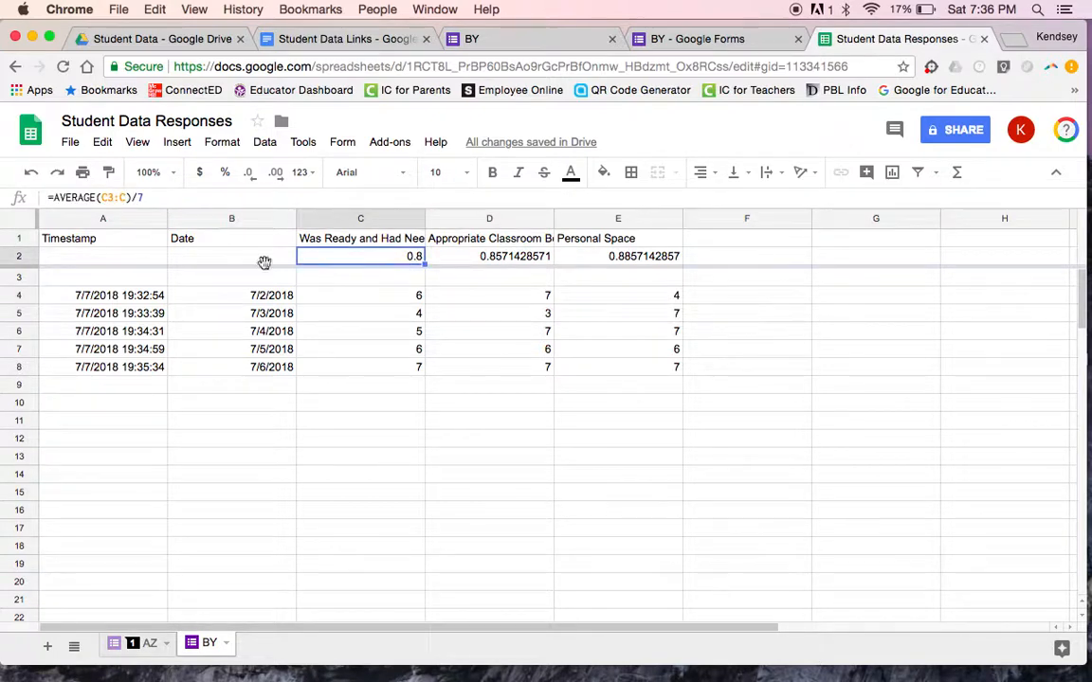
{"action": "left_click", "coordinate": [345, 223]}
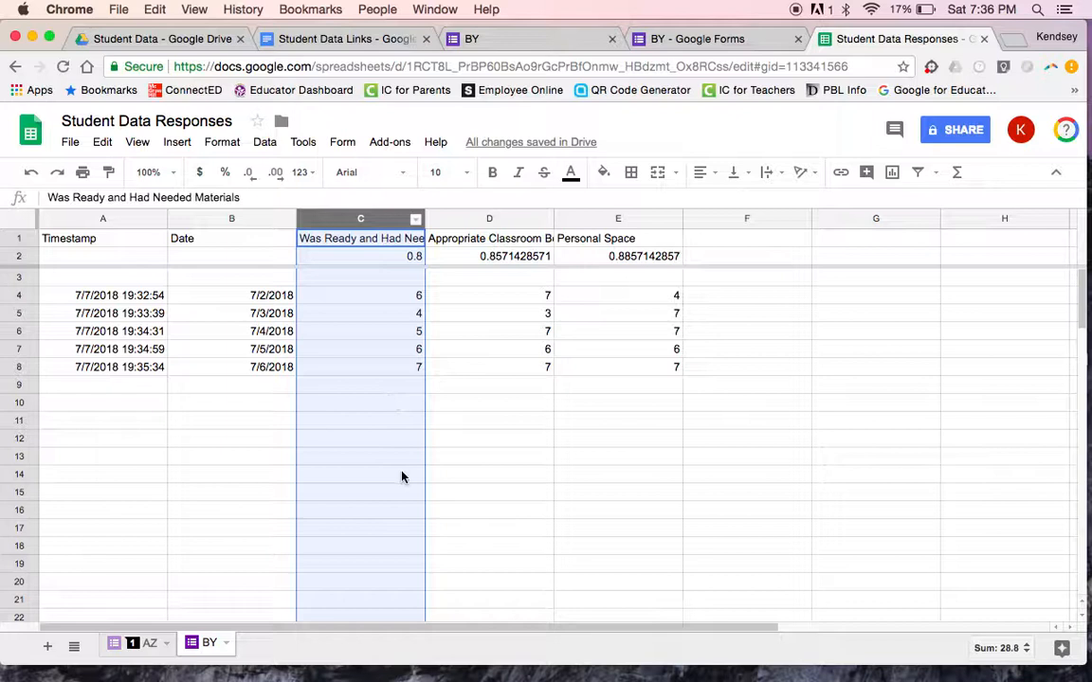
{"action": "left_click", "coordinate": [325, 260]}
{"action": "scroll", "coordinate": [201, 369], "scroll_direction": "right", "scroll_amount": 5}
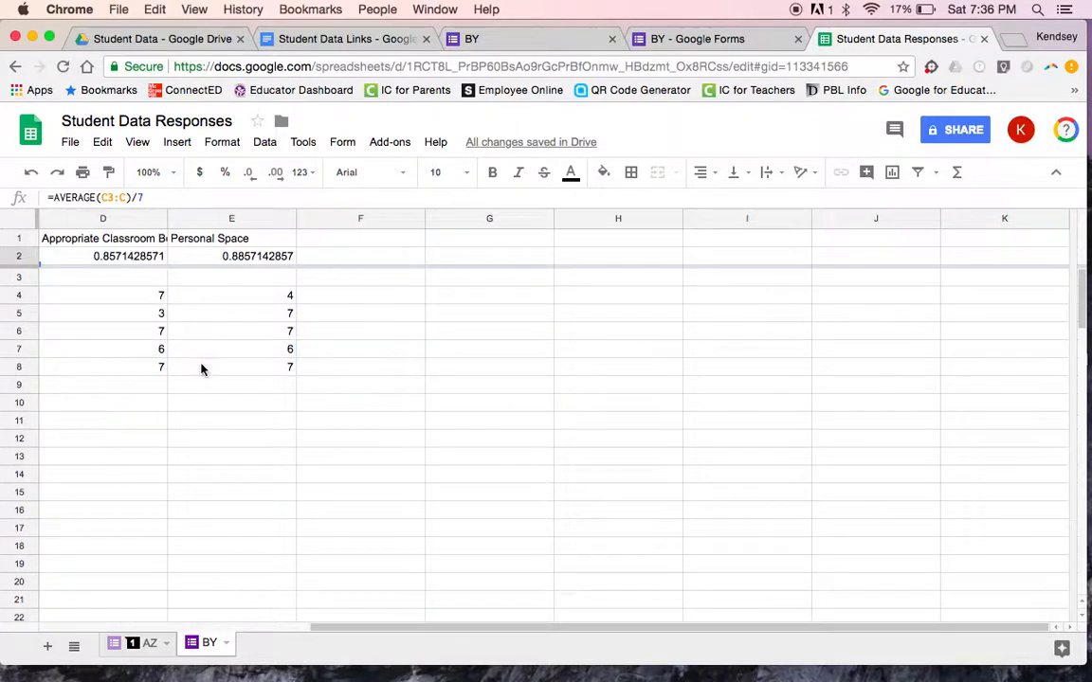
{"action": "scroll", "coordinate": [201, 369], "scroll_direction": "left", "scroll_amount": 5}
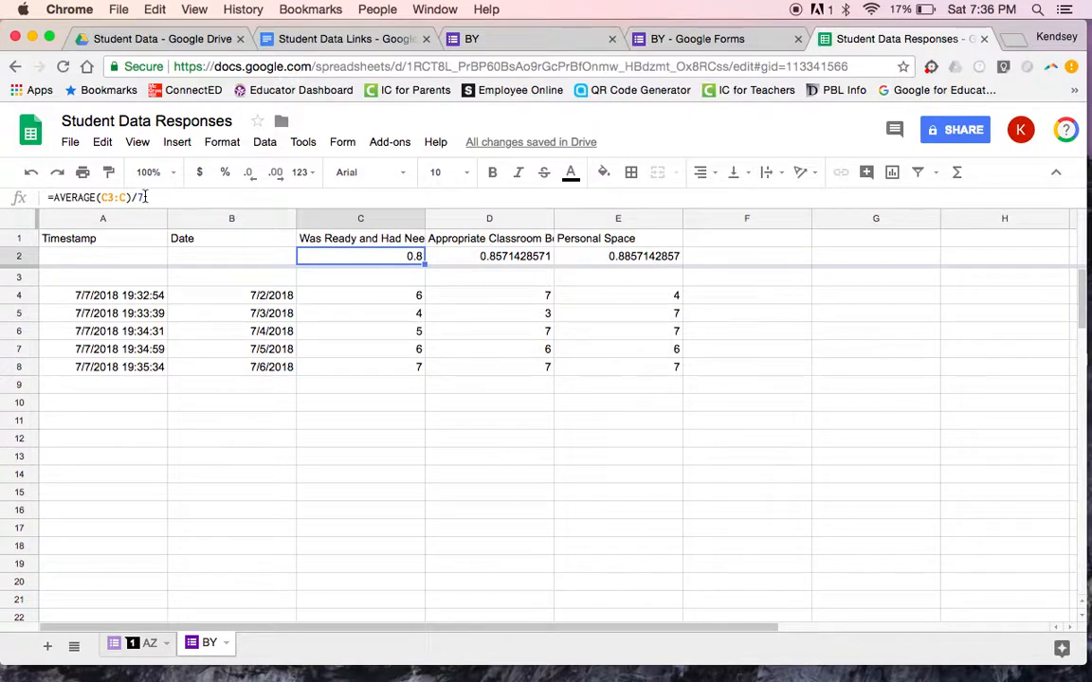
{"action": "left_click", "coordinate": [421, 260]}
Step: Format C2:E2 as percentages (80.00%, 85.71%, 88.57%) and check the C8 rating and the D2/E2 formulas
{"action": "left_click_drag", "start_coordinate": [421, 260], "coordinate": [588, 254]}
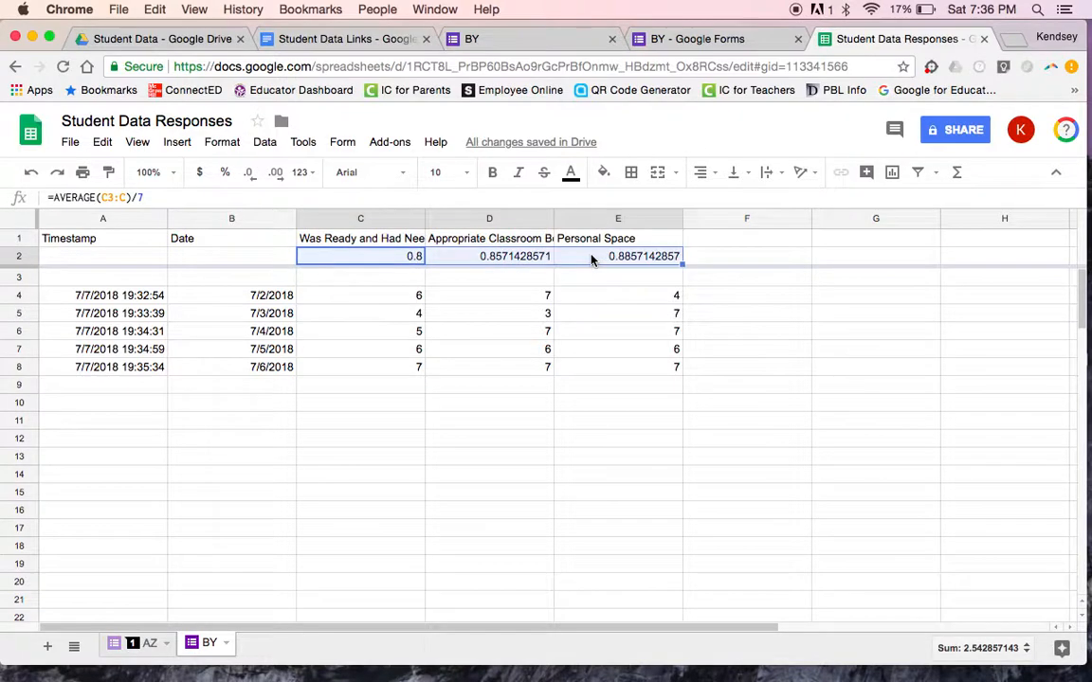
{"action": "left_click", "coordinate": [224, 172]}
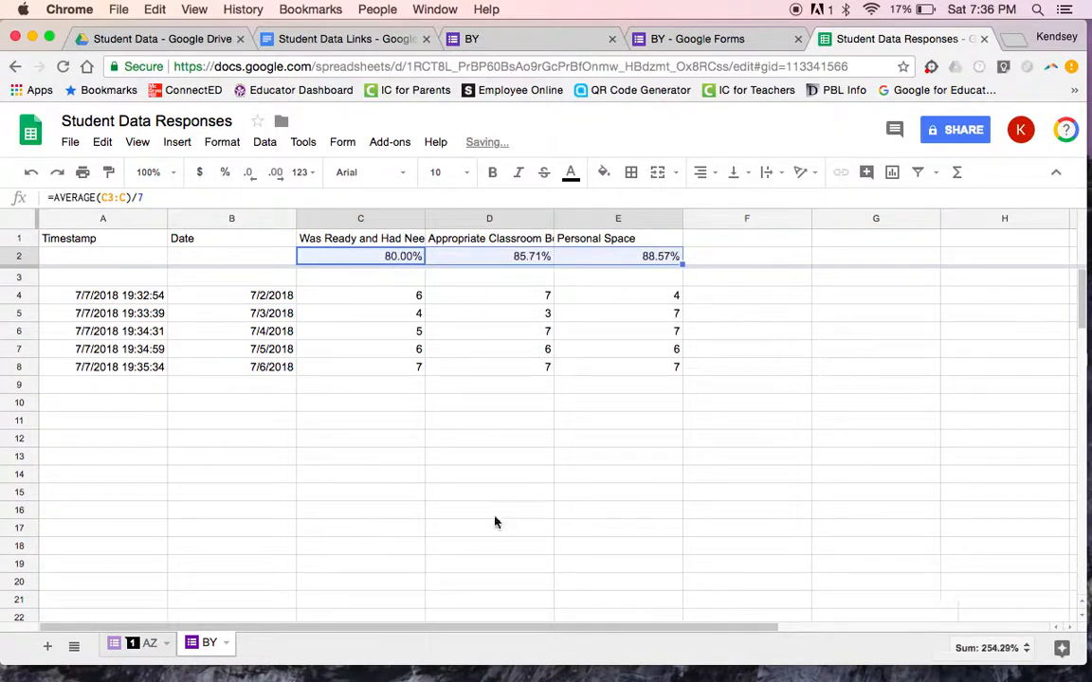
{"action": "left_click", "coordinate": [315, 368]}
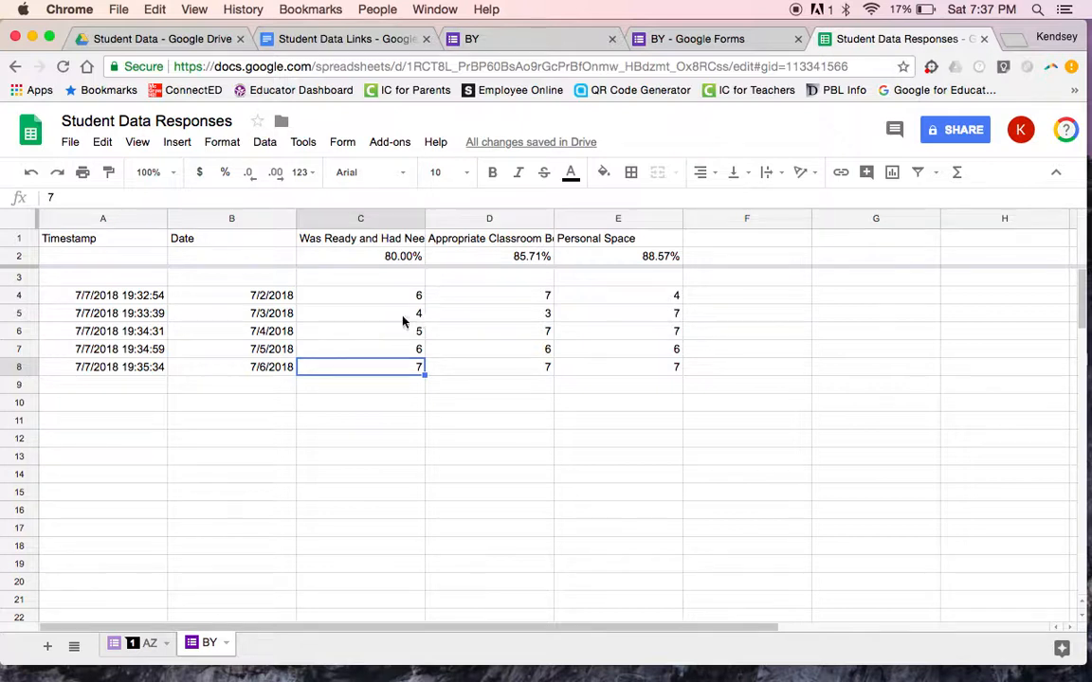
{"action": "left_click", "coordinate": [515, 263]}
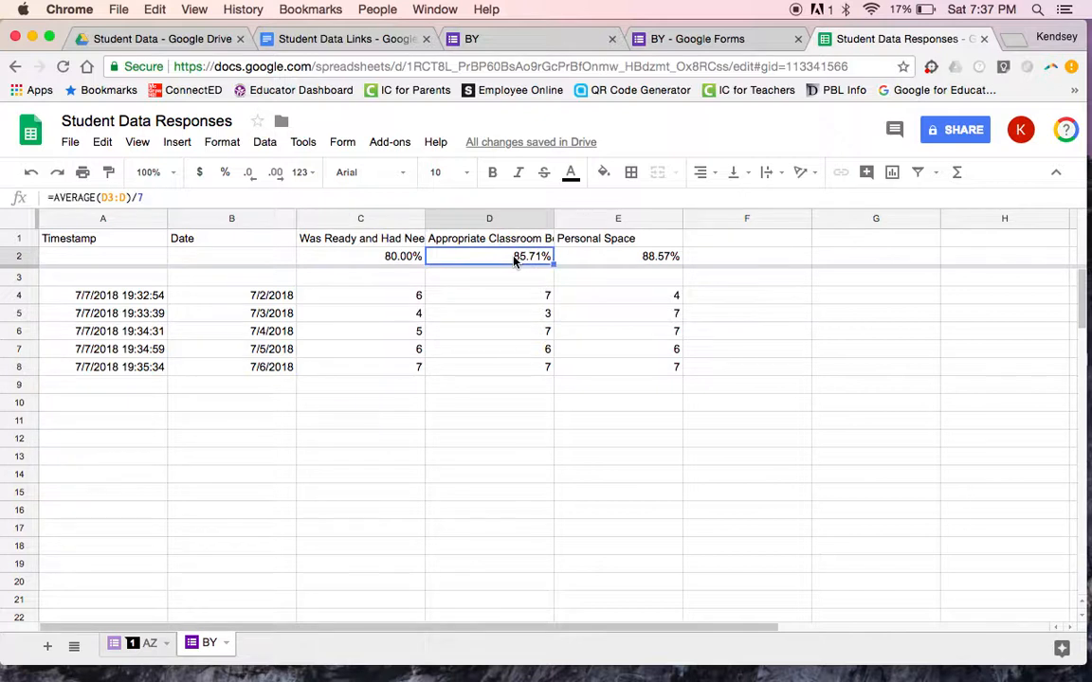
{"action": "left_click", "coordinate": [585, 266]}
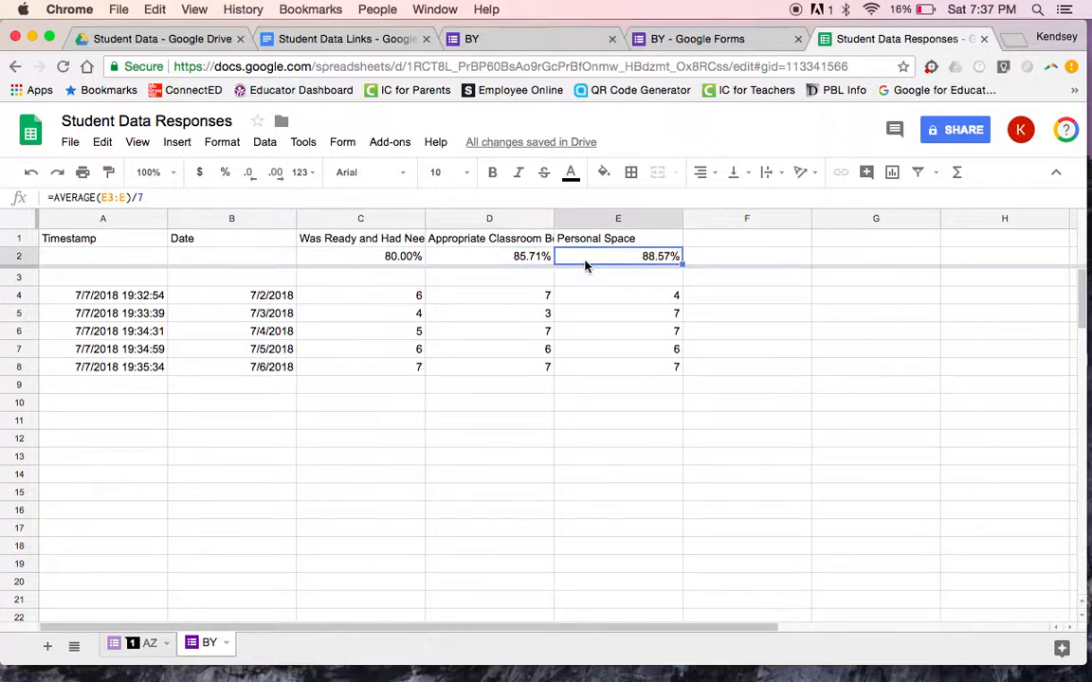